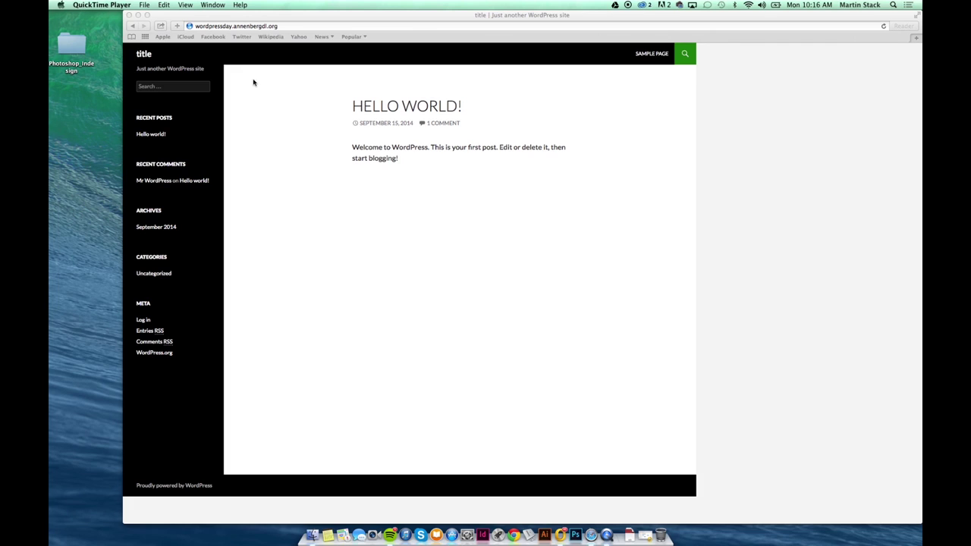
Step: Activate the browser on the site's Hello World page and place the caret at the end of its URL
click(253, 81)
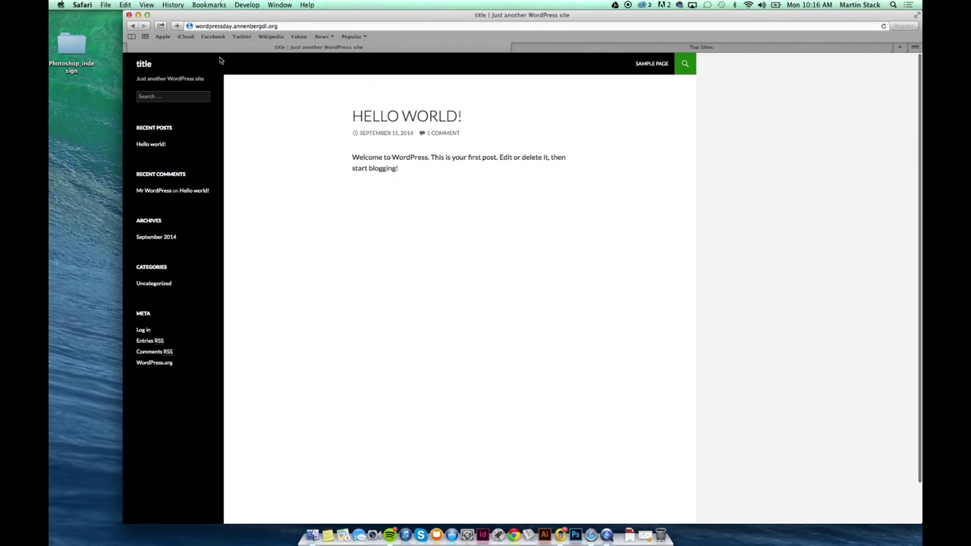
click(320, 23)
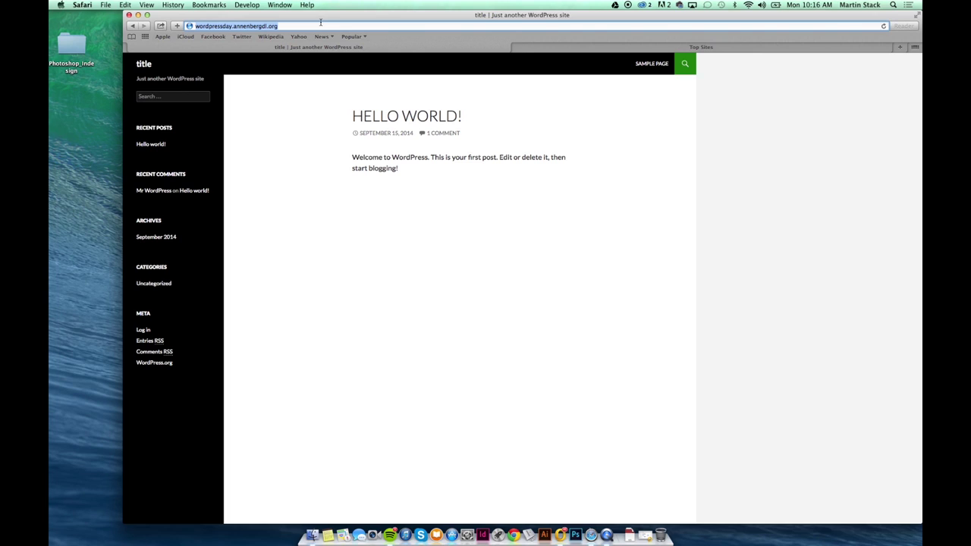
click(320, 25)
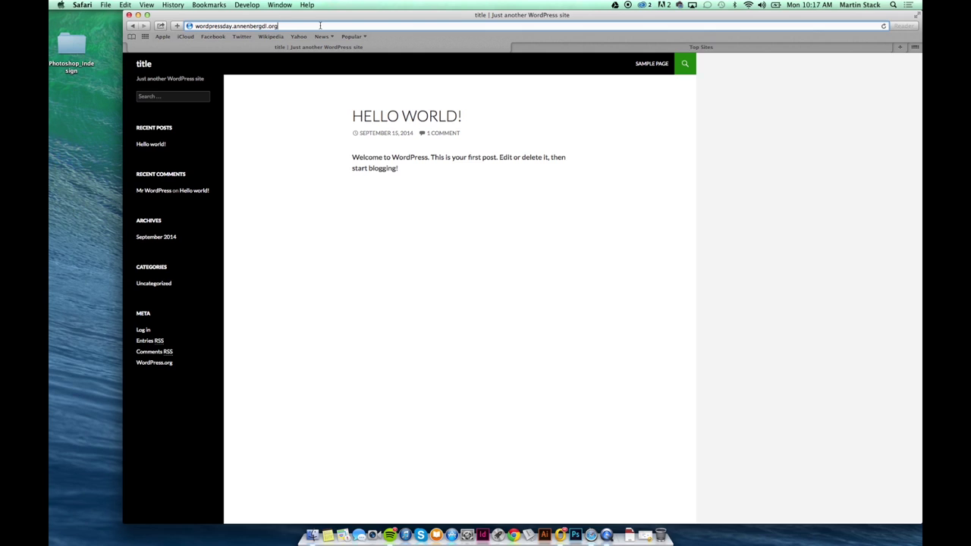
Step: Go to /wp-admin, sign in with the admin username and password, and decline saving the password
text(/wp-admin)
key(Return)
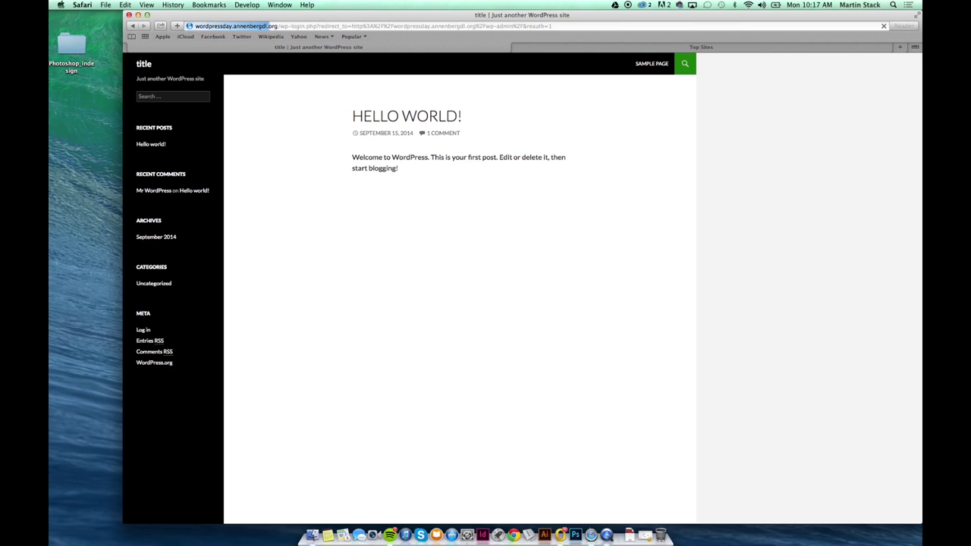
text(stackm)
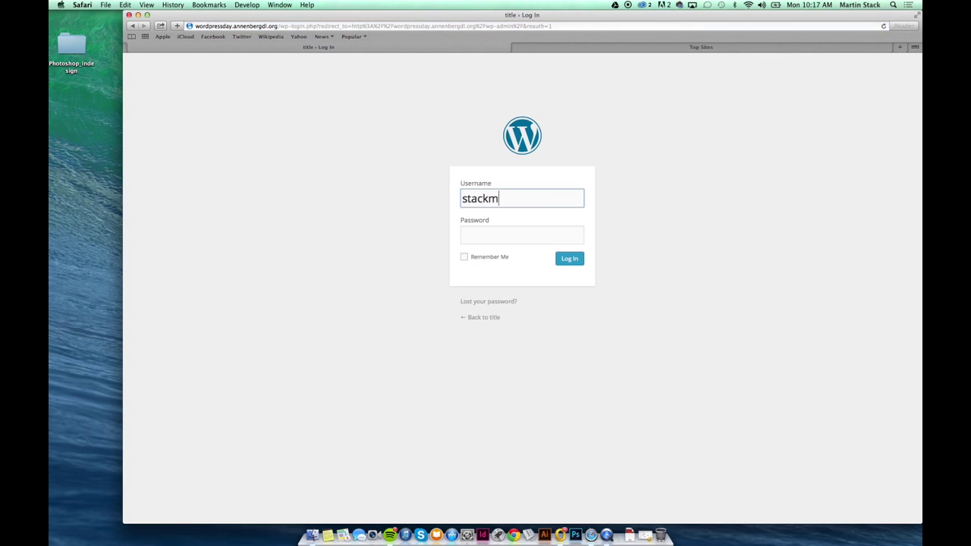
key(Tab)
text(••••••••••••)
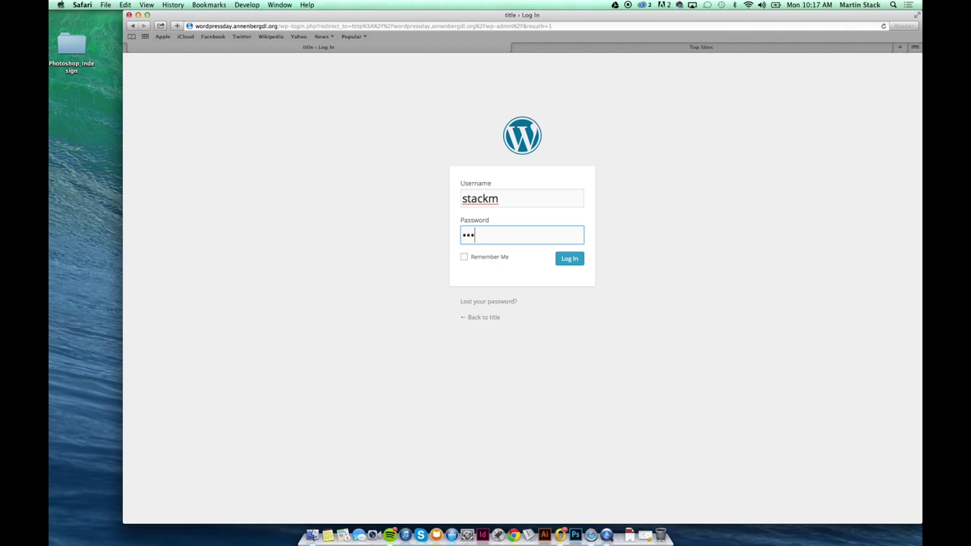
key(Return)
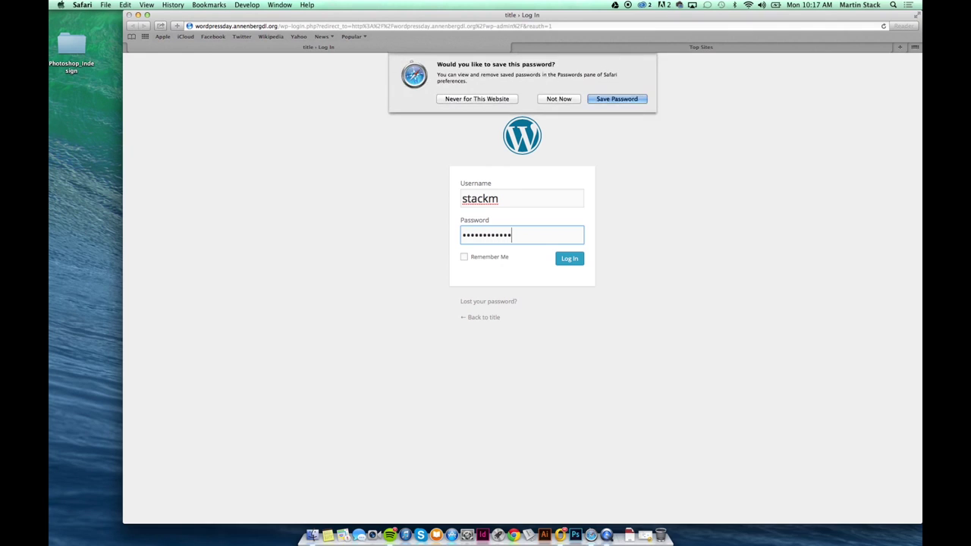
key(Return)
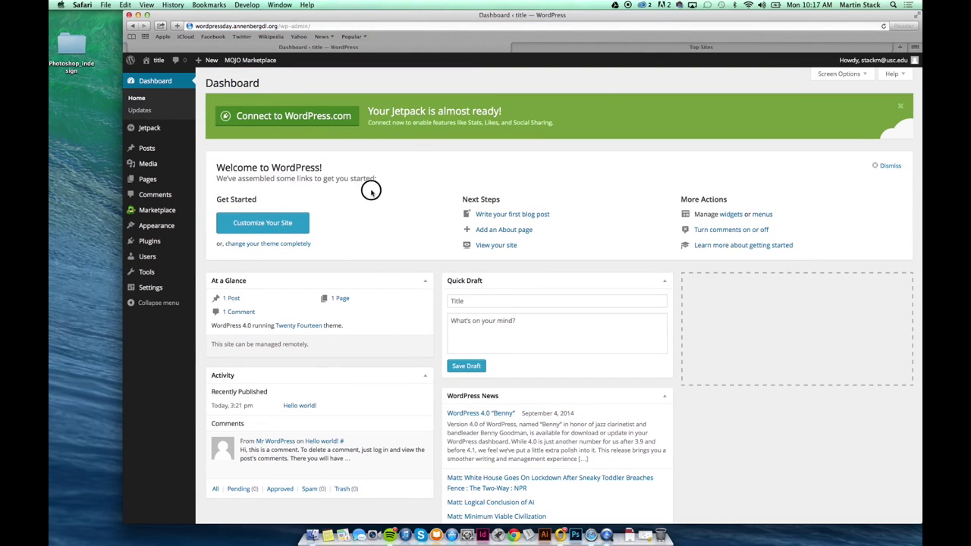
Step: Open Appearance > Themes to see Twenty Fourteen, Twenty Thirteen and Twenty Twelve installed
mouse_move(161, 172)
mouse_move(146, 211)
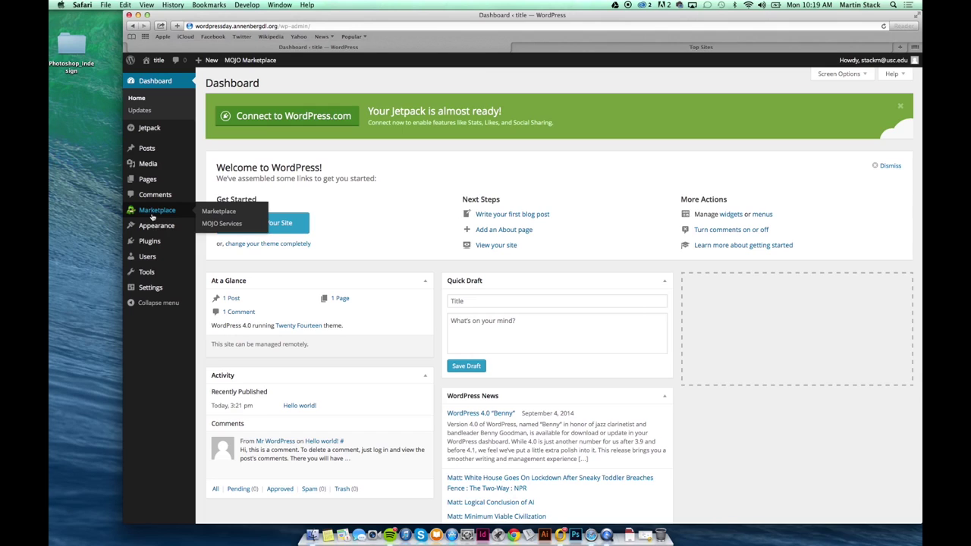
click(156, 225)
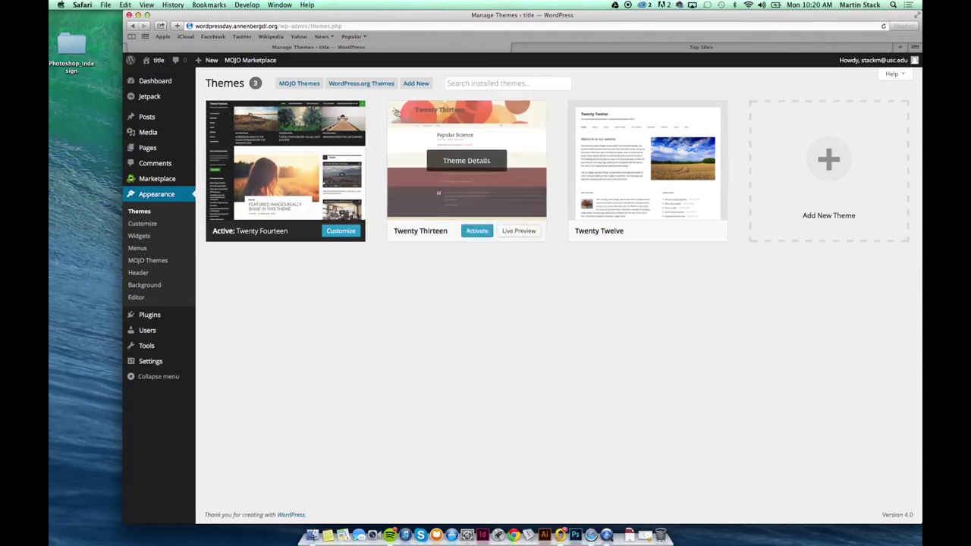
Step: Browse the 15 featured themes on Add Themes, including Coeur, Simplify, Weblizar and Responsive
click(365, 84)
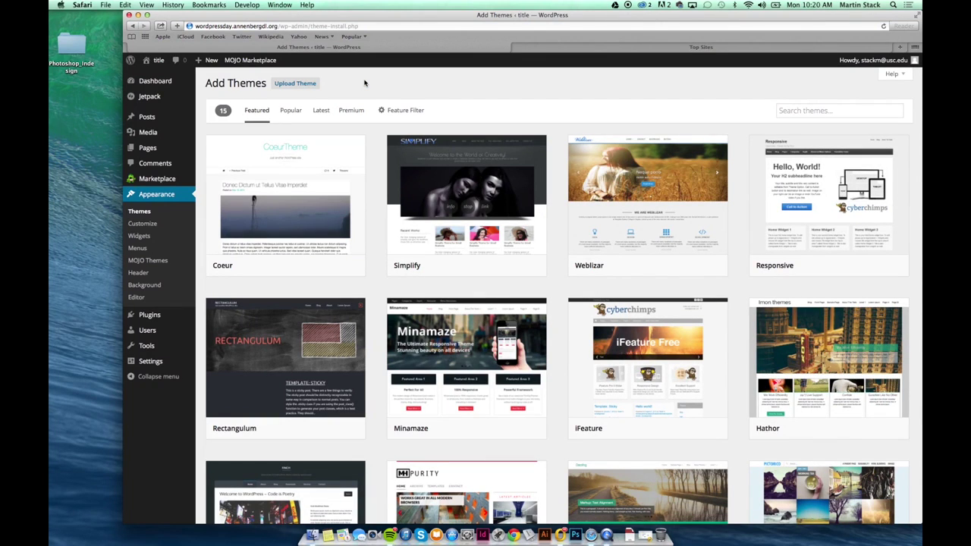
scroll(384, 119, down, 3)
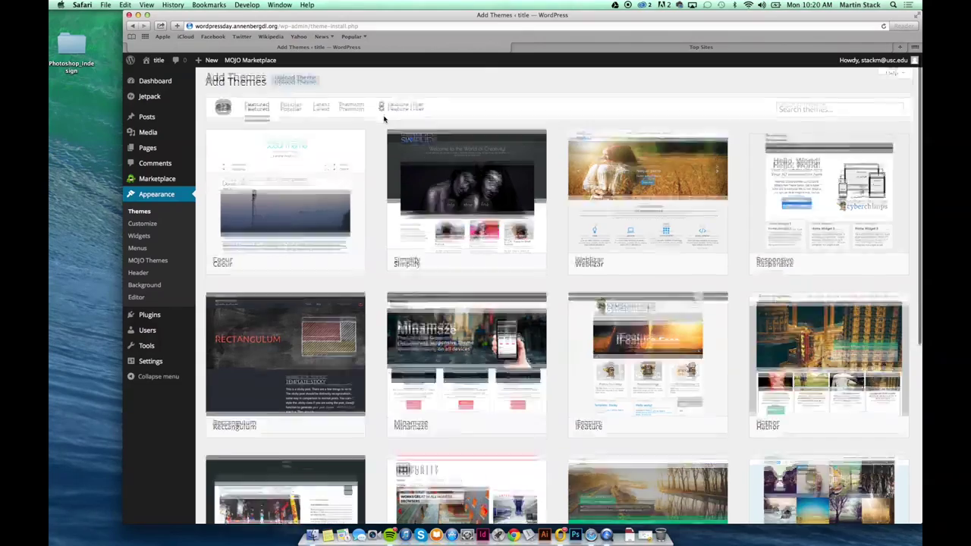
scroll(384, 119, down, 5)
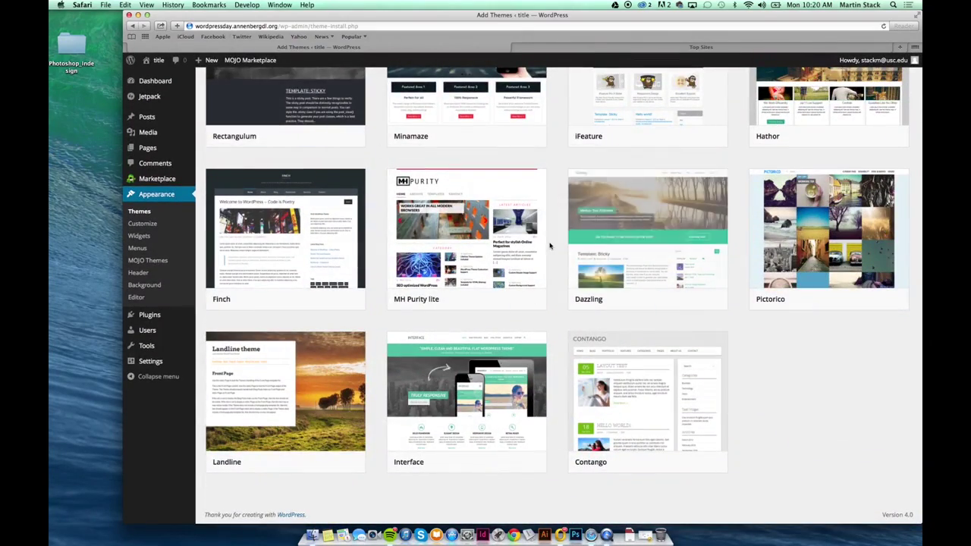
scroll(550, 244, up, 2)
scroll(550, 245, up, 3)
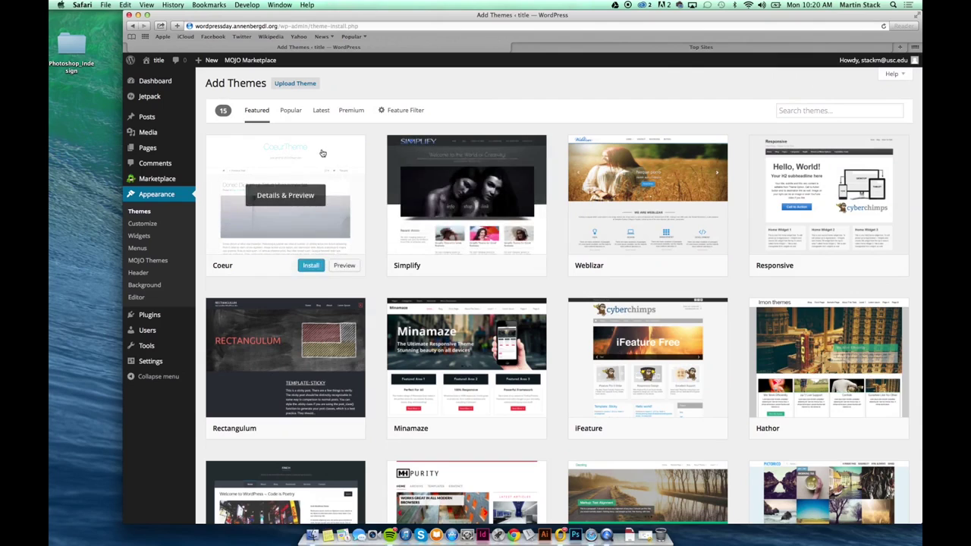
Step: Preview the Coeur theme 1.7.5 and scroll through its sample posts
click(345, 266)
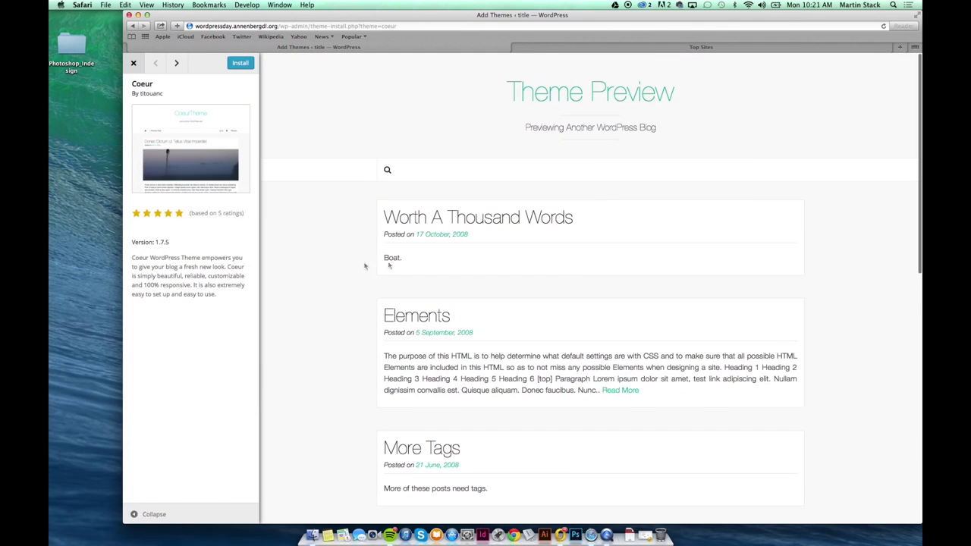
scroll(553, 264, down, 10)
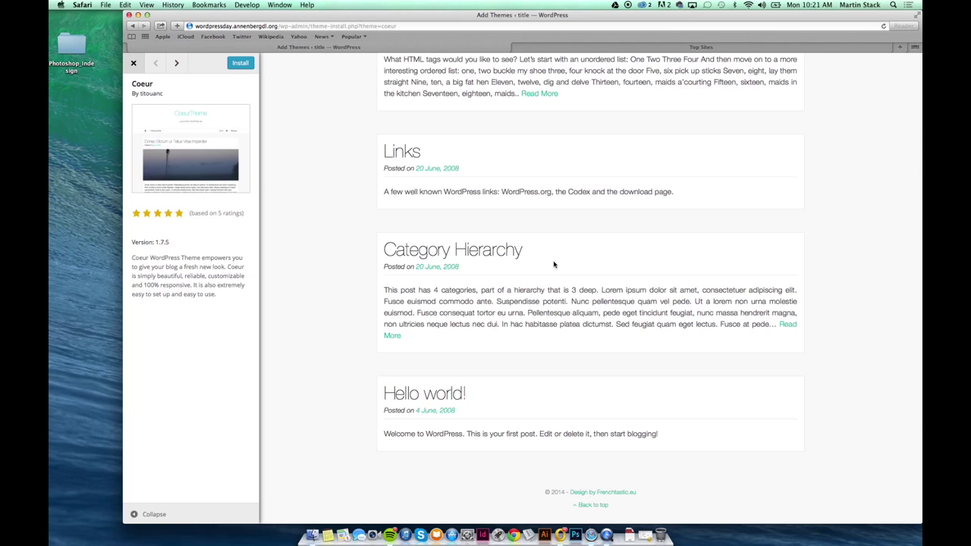
scroll(554, 264, up, 2)
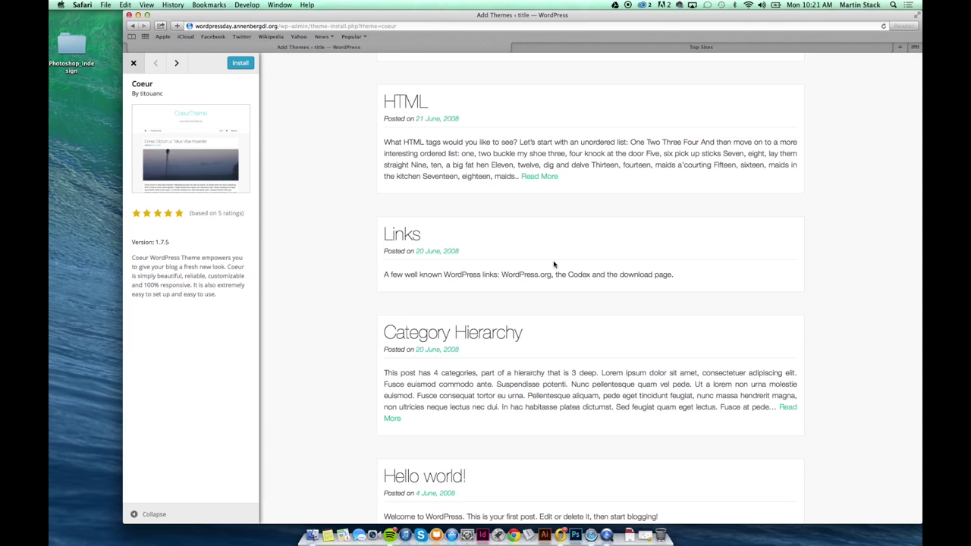
scroll(553, 264, up, 10)
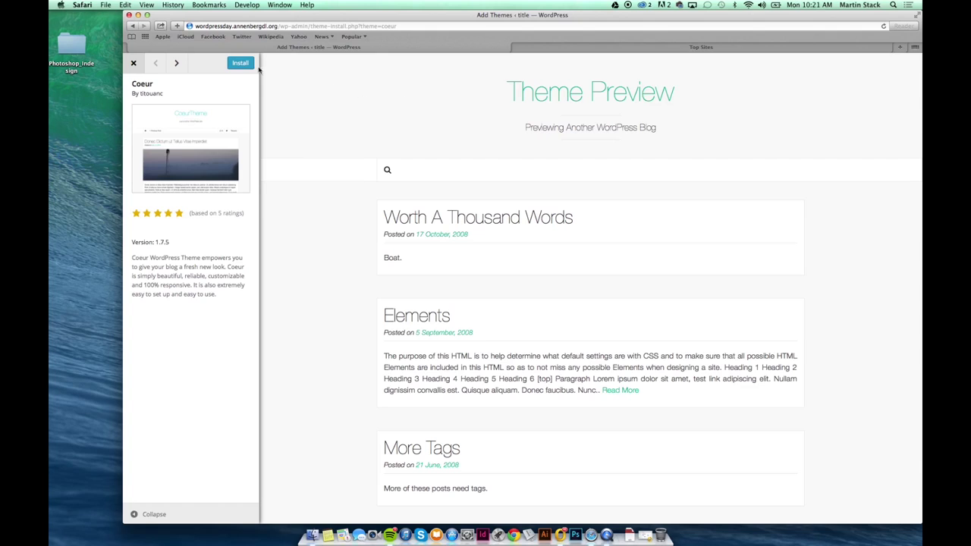
Step: Advance the preview from Coeur through Simplify and Weblizar to Dazzling 1.3.1
click(177, 66)
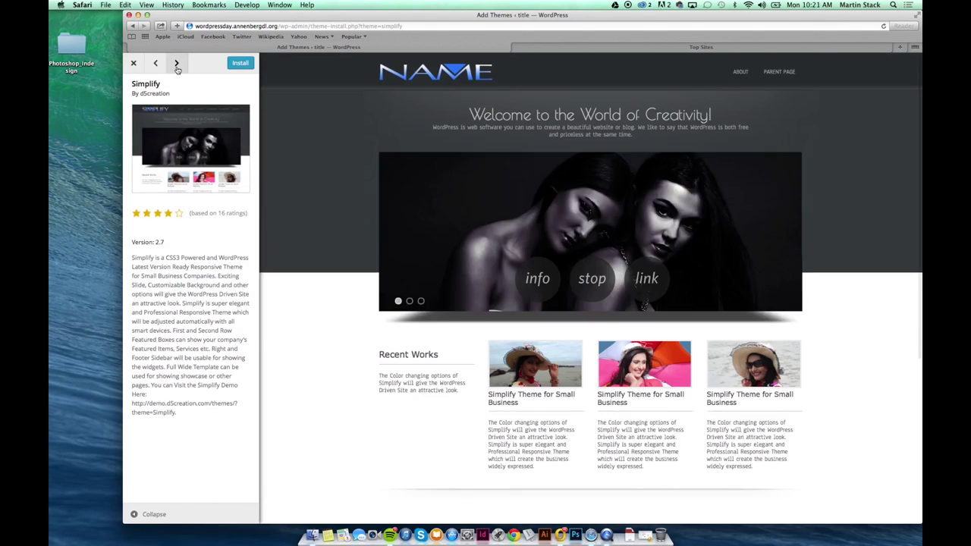
click(176, 67)
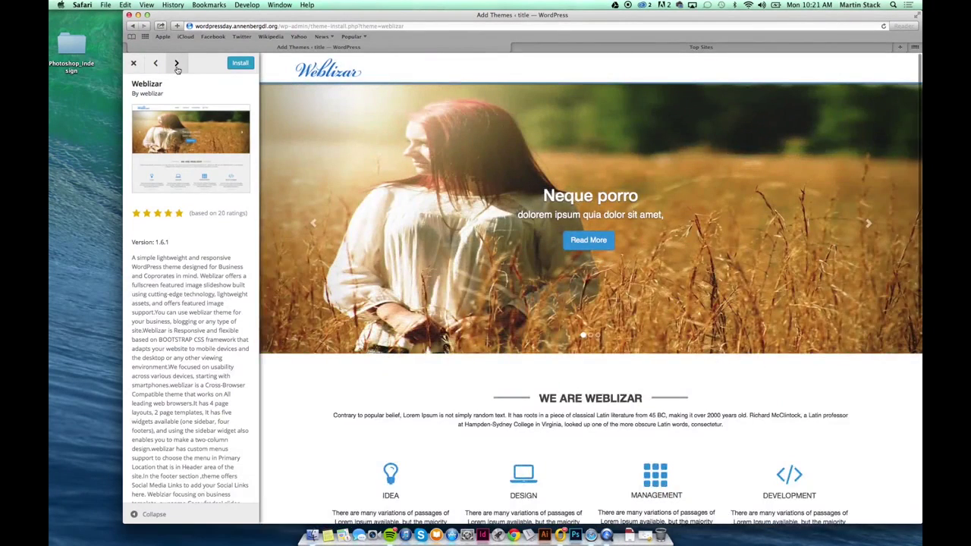
click(177, 67)
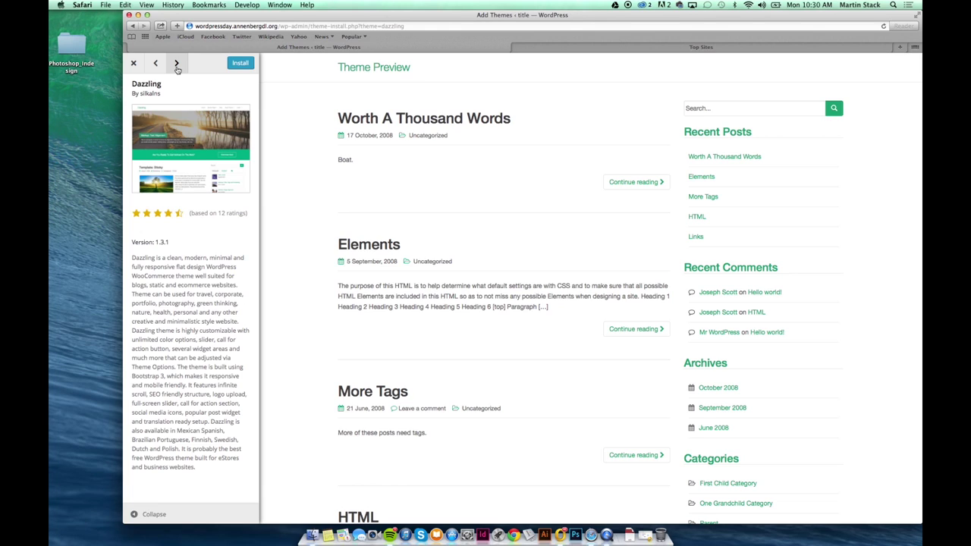
Step: Close the Dazzling preview and switch the Add Themes list from Featured to Popular themes
click(132, 64)
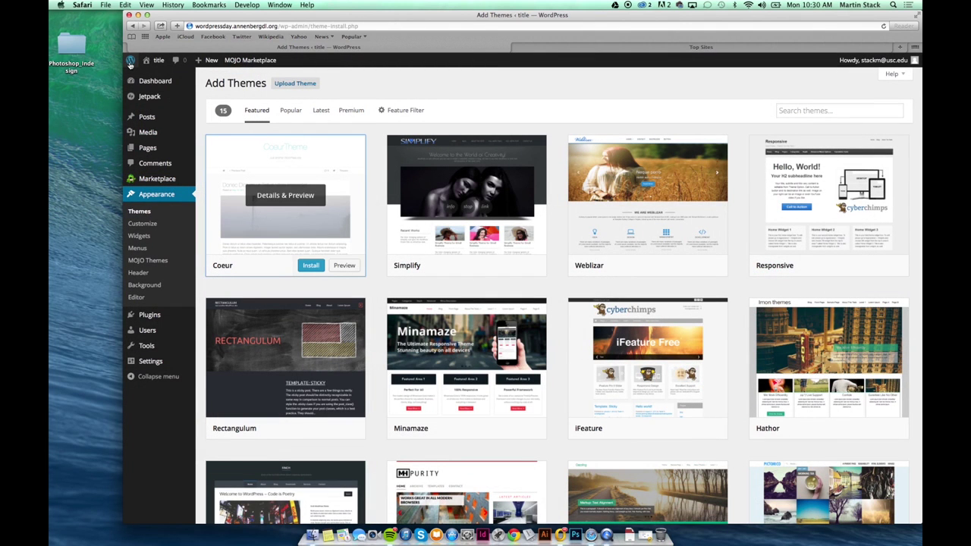
scroll(524, 228, down, 3)
scroll(430, 348, up, 3)
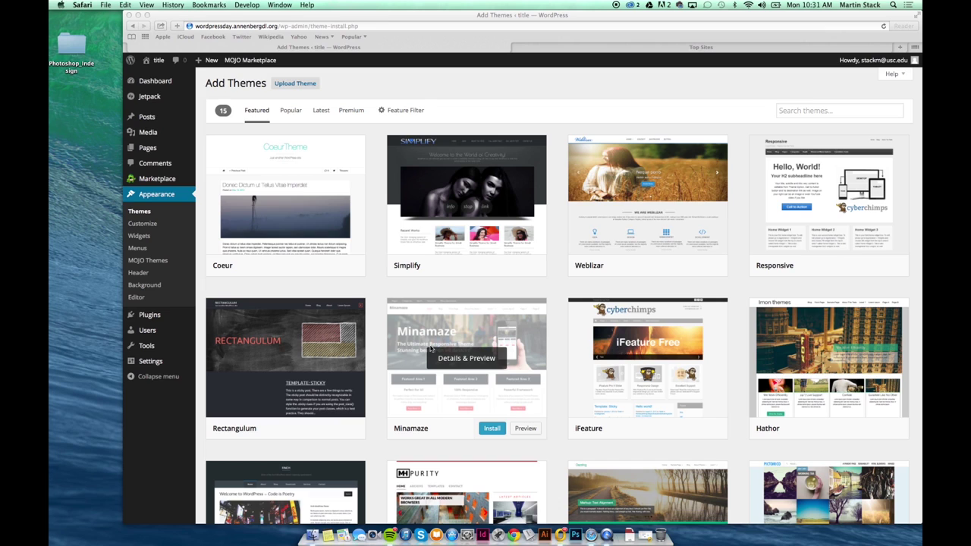
click(147, 15)
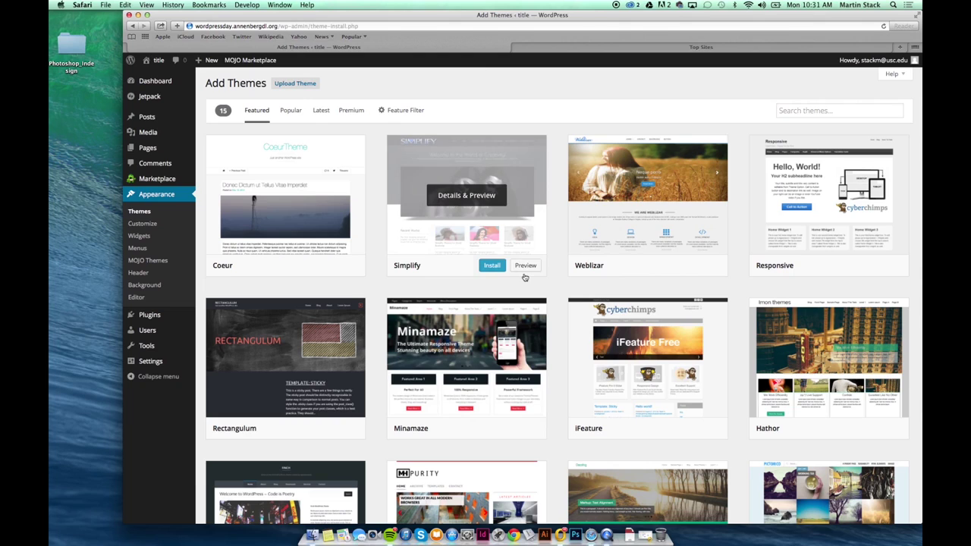
mouse_move(647, 321)
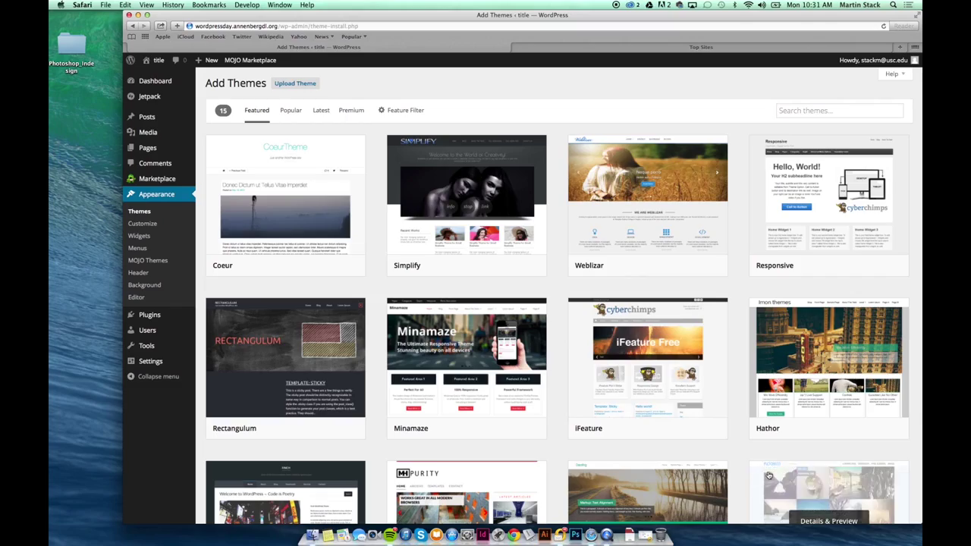
scroll(673, 369, down, 5)
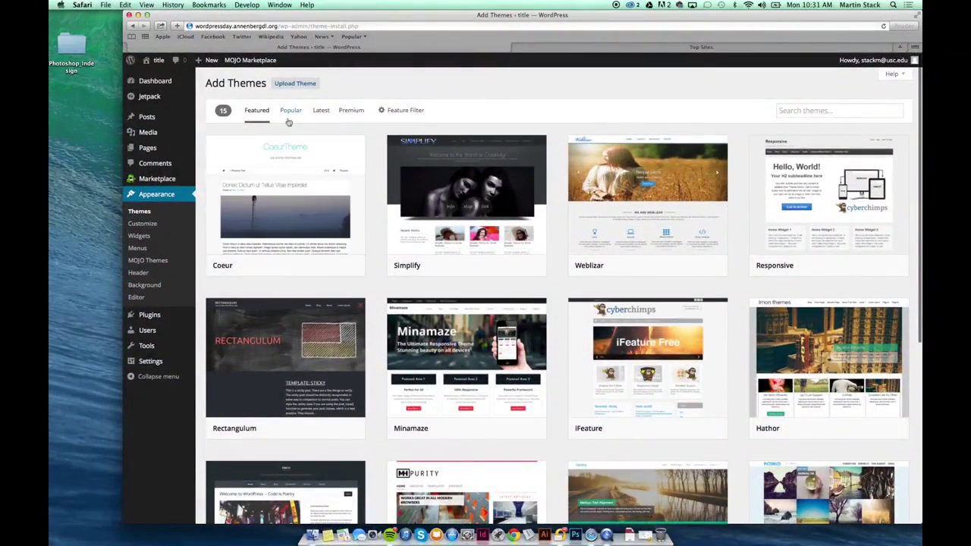
click(289, 115)
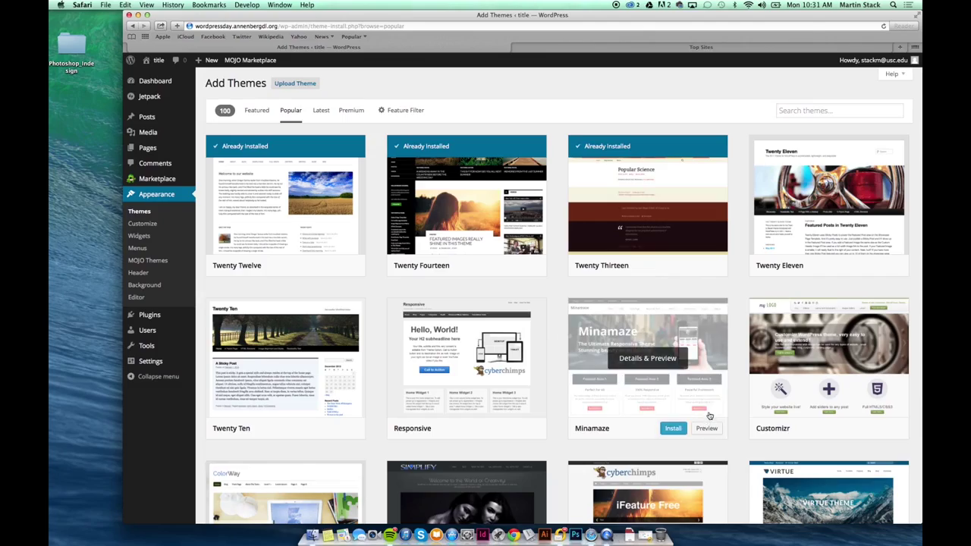
Step: Scroll through the popular themes and preview Make 1.3.2 by thethemefoundry
scroll(708, 410, down, 5)
scroll(709, 416, down, 4)
scroll(709, 415, up, 10)
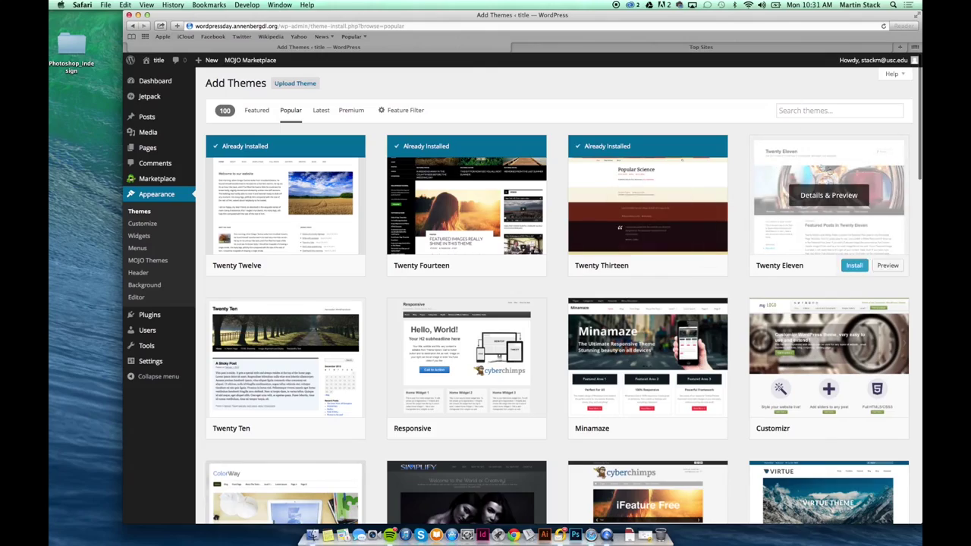
scroll(660, 400, down, 8)
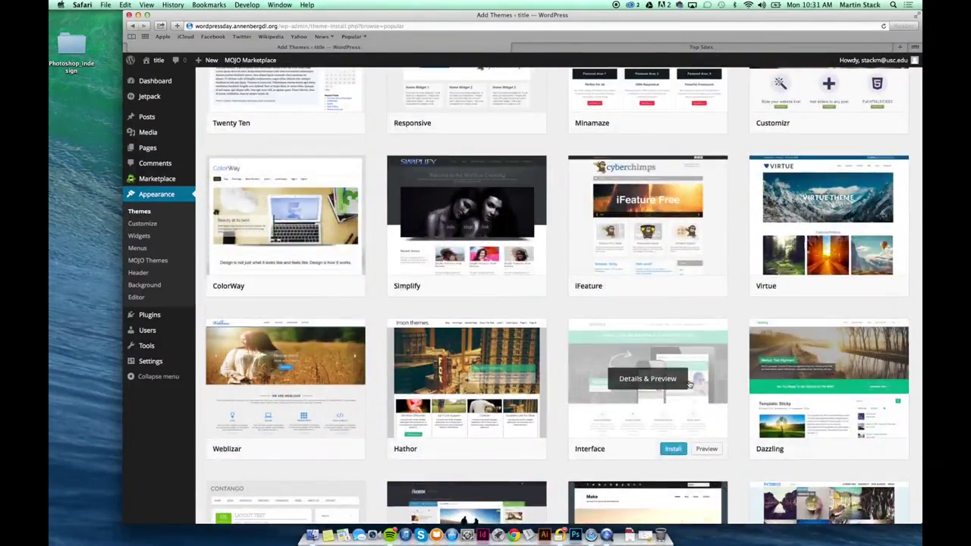
scroll(689, 384, down, 4)
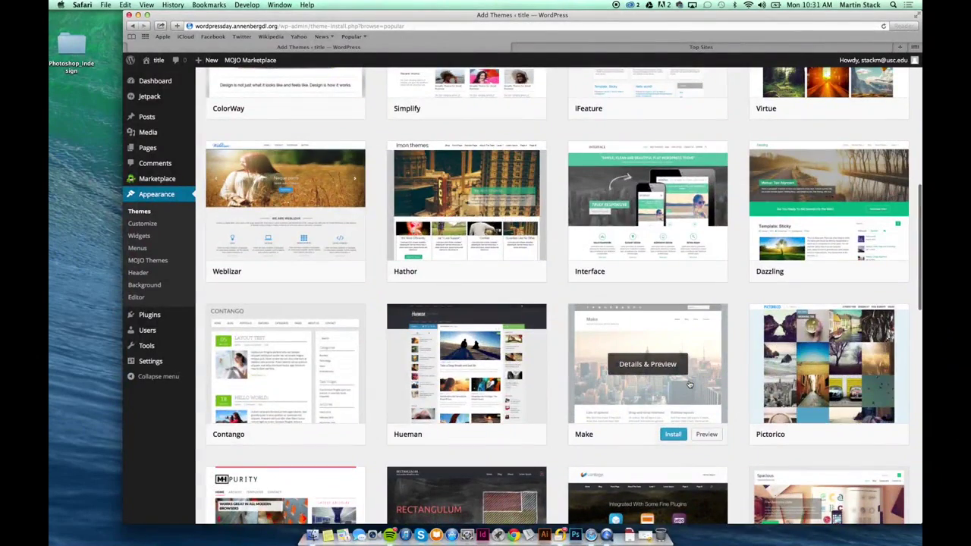
scroll(688, 384, down, 3)
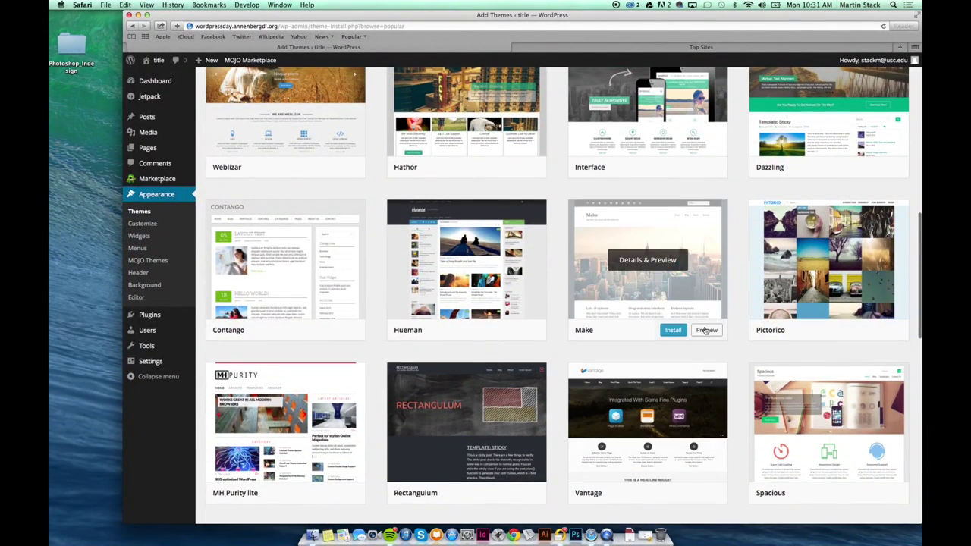
click(706, 335)
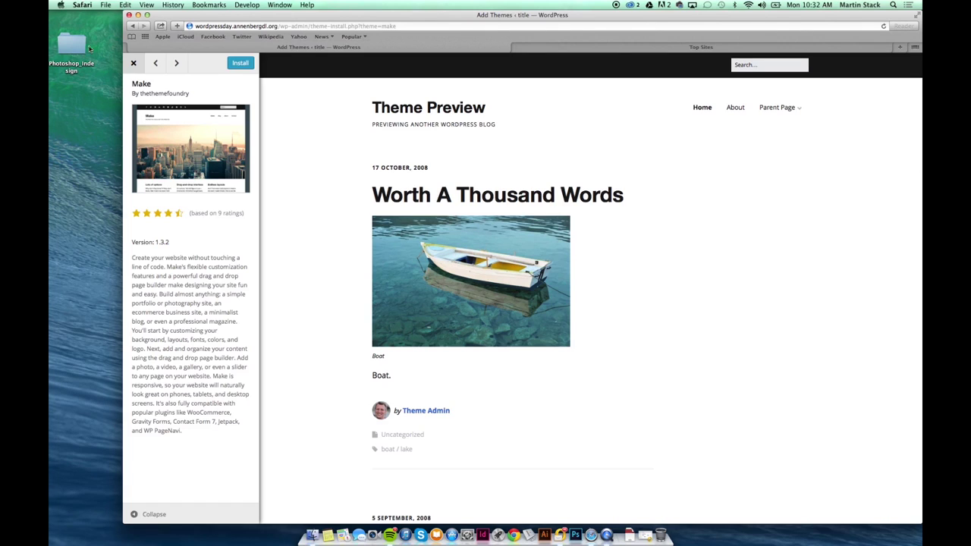
Step: Close the Make preview and open a preview of the Arcade Basic theme
click(133, 63)
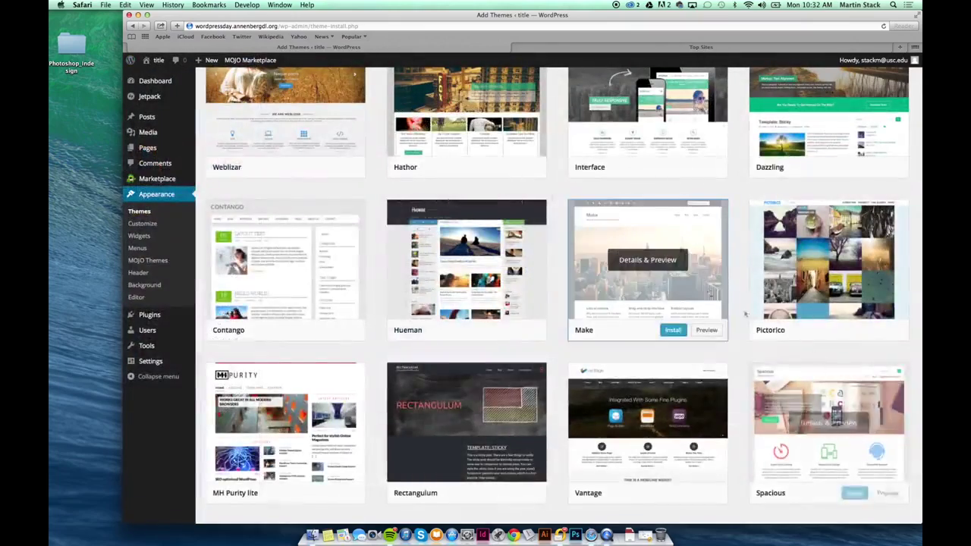
scroll(575, 230, down, 5)
scroll(576, 228, down, 3)
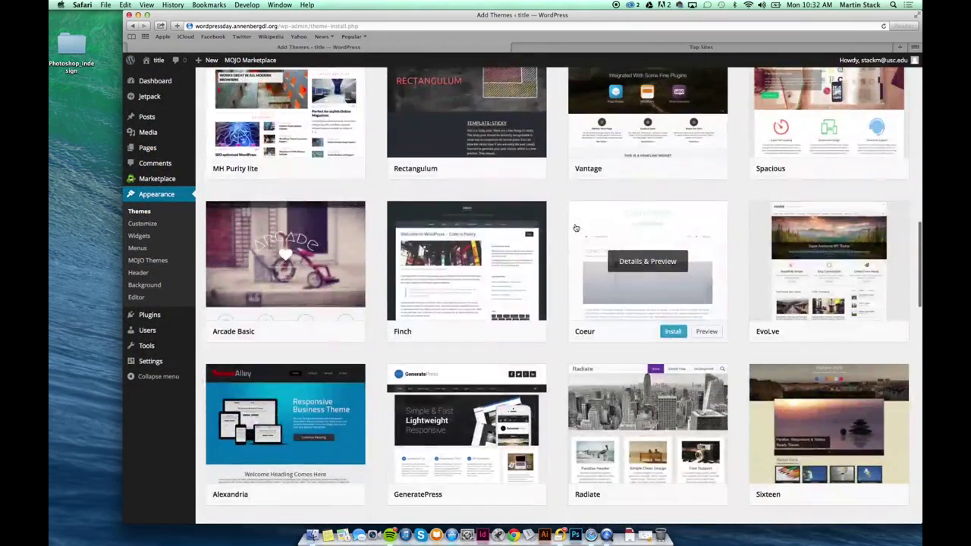
click(342, 332)
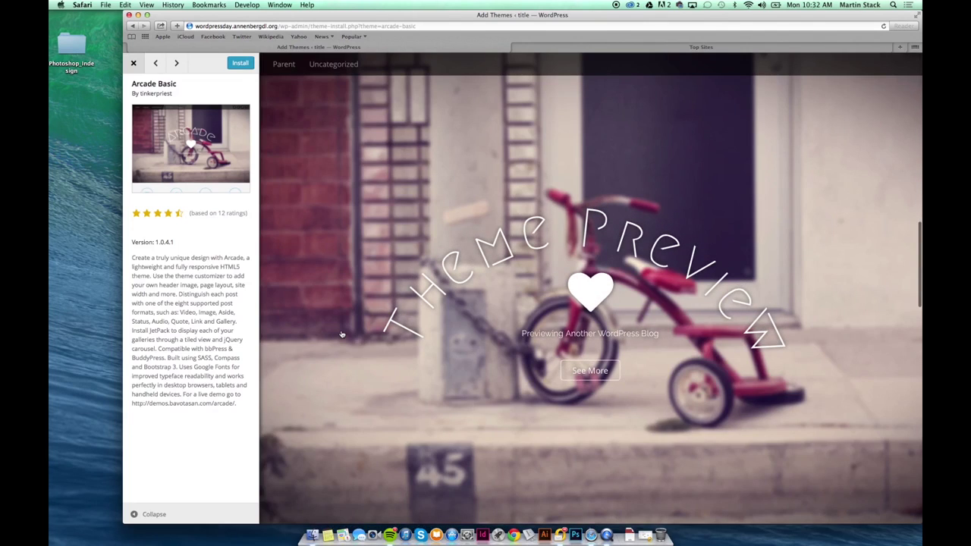
Step: Look over Arcade Basic's tricycle header, headline and posts, then install Arcade Basic 1.0.4.1
scroll(612, 343, down, 10)
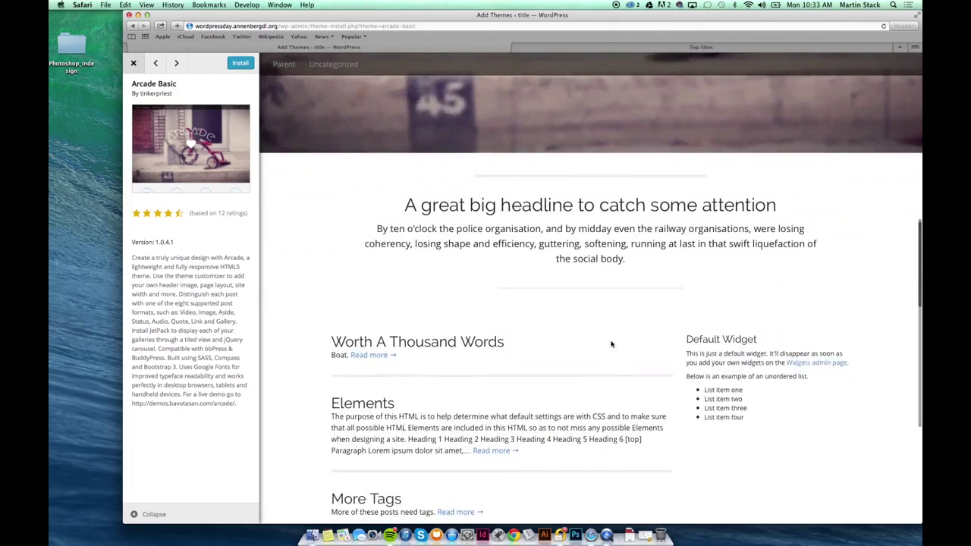
scroll(611, 344, up, 1)
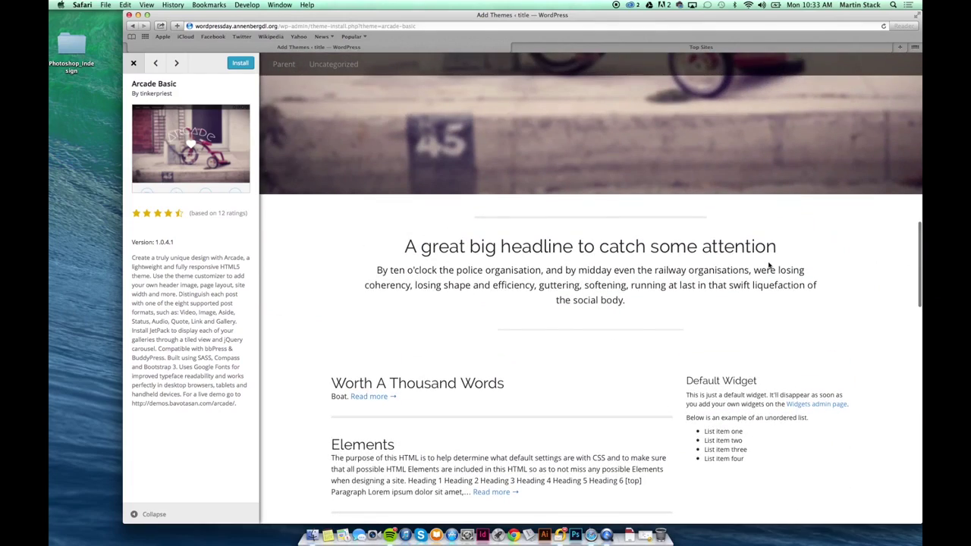
scroll(768, 264, up, 4)
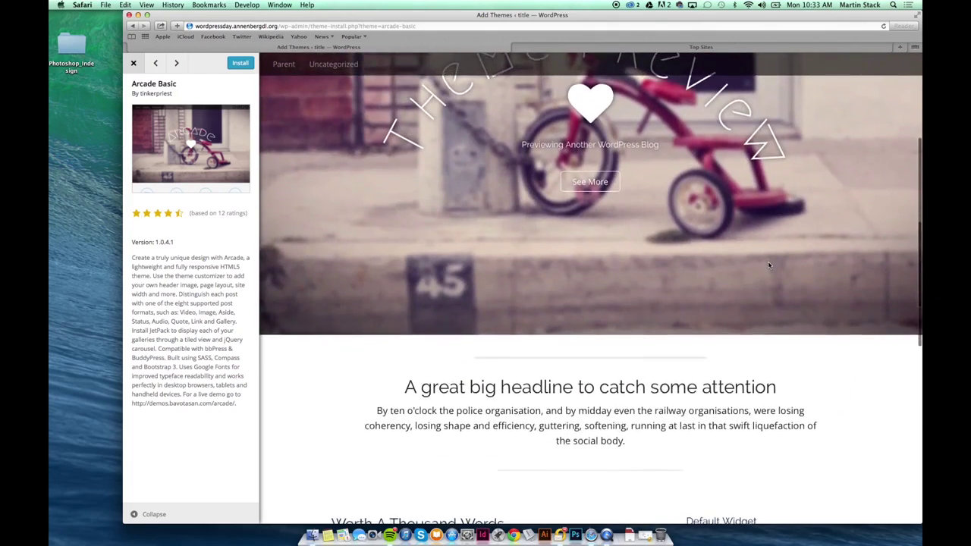
scroll(768, 265, down, 8)
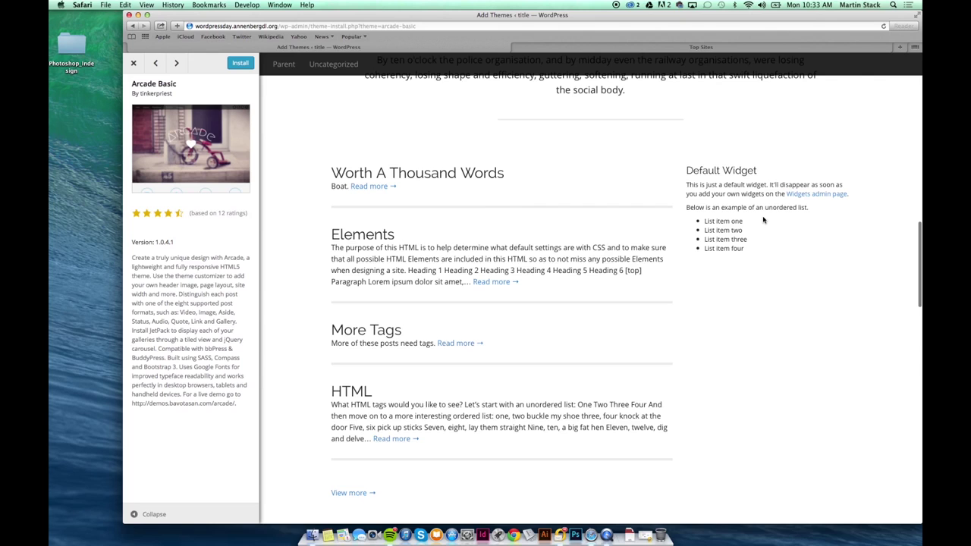
scroll(763, 220, up, 12)
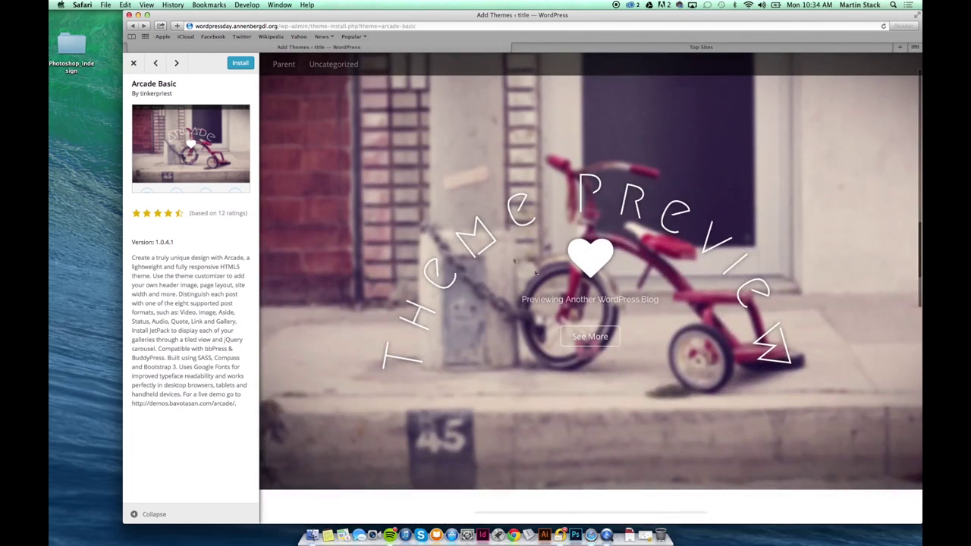
click(241, 63)
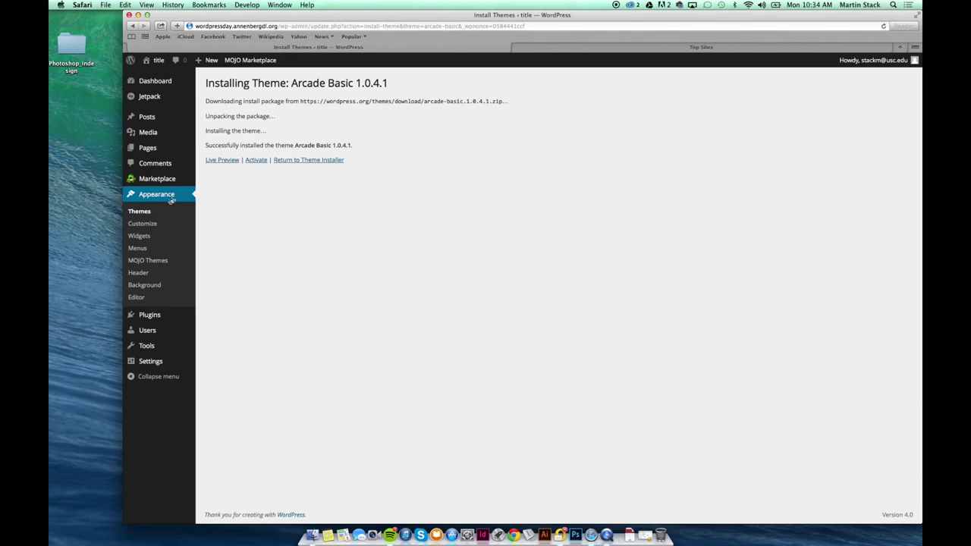
Step: Activate Arcade Basic from the installed themes, view the live site, then return to the Dashboard
click(135, 211)
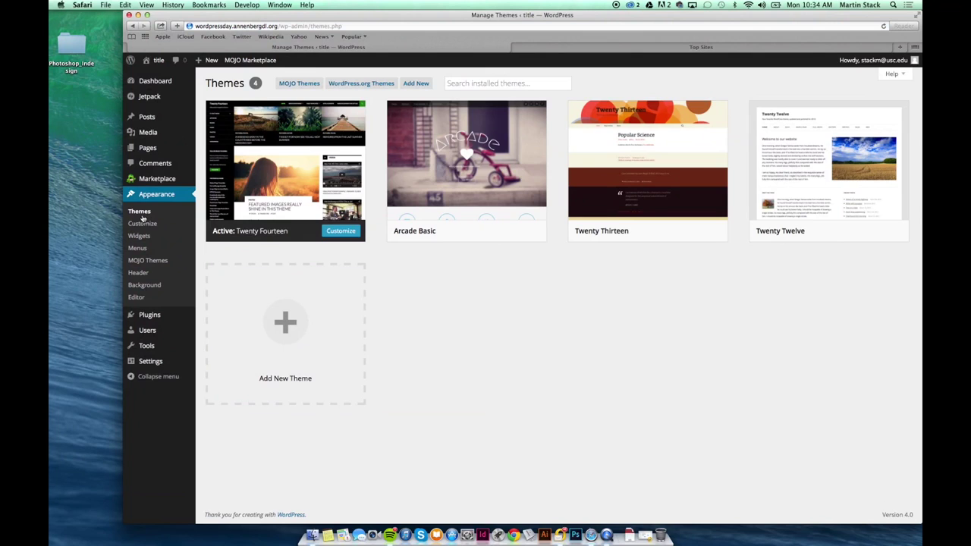
mouse_move(496, 173)
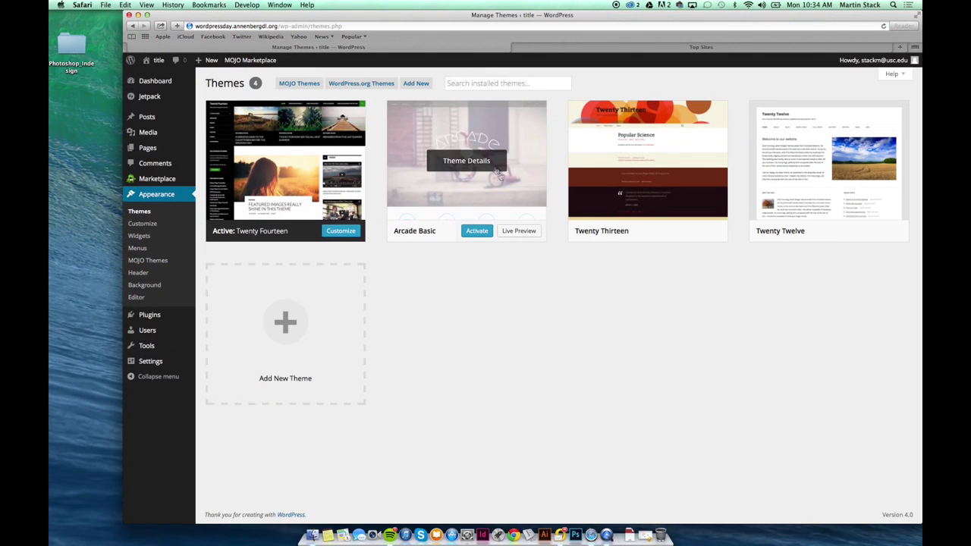
click(476, 231)
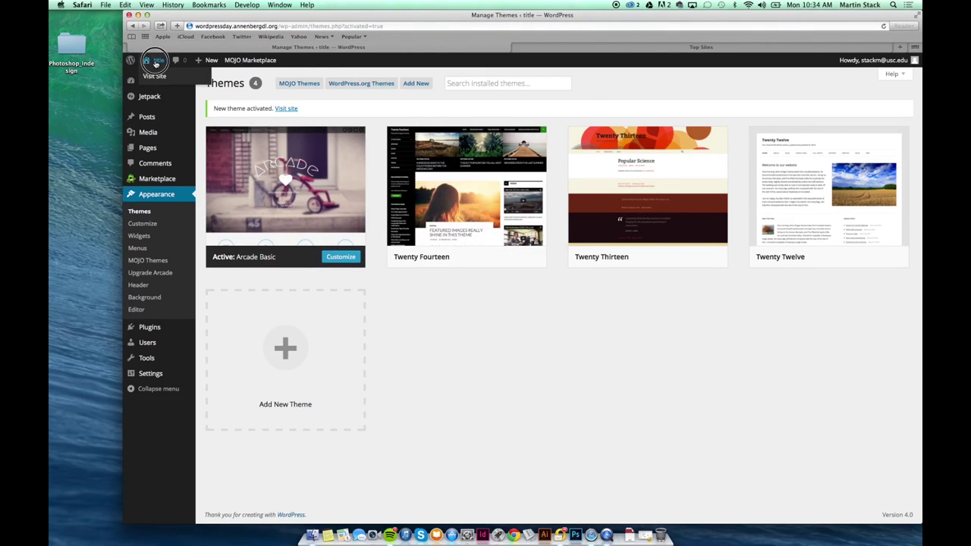
click(155, 62)
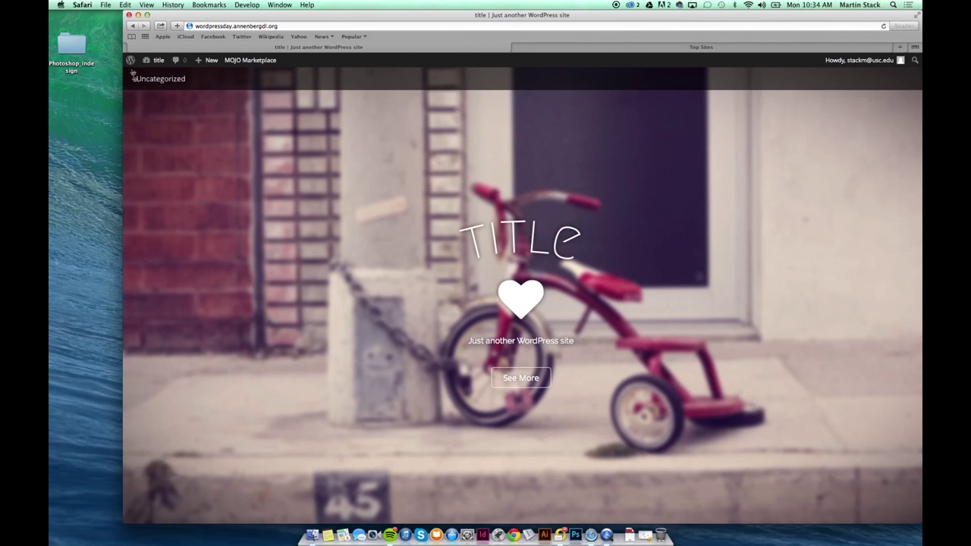
click(158, 62)
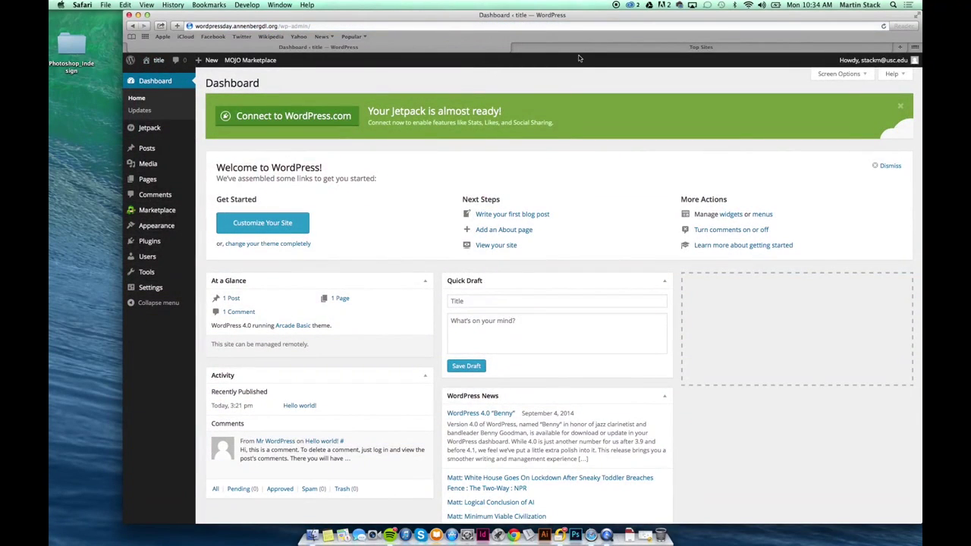
Step: In the 'homeless los angeles skid row' image results, open the larger preview of the street photo
click(580, 48)
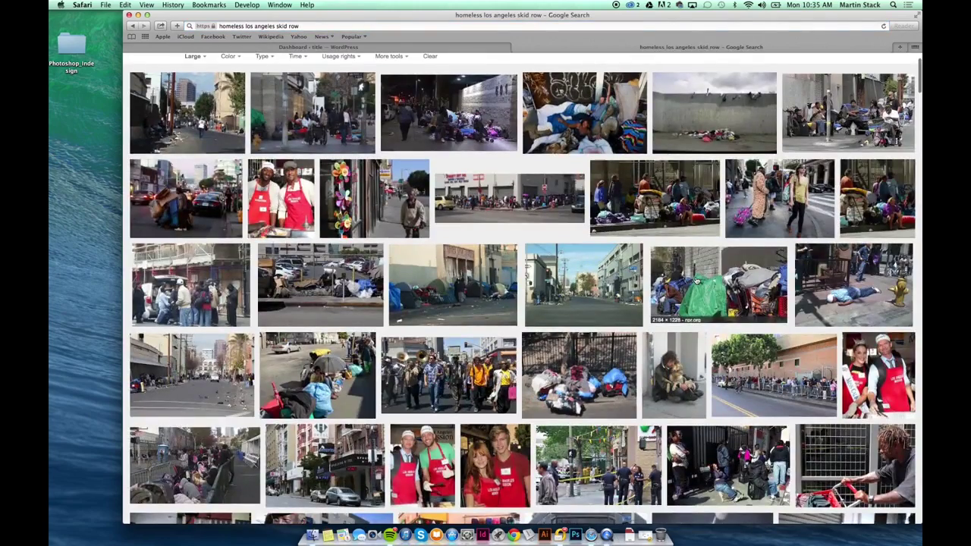
scroll(696, 280, down, 2)
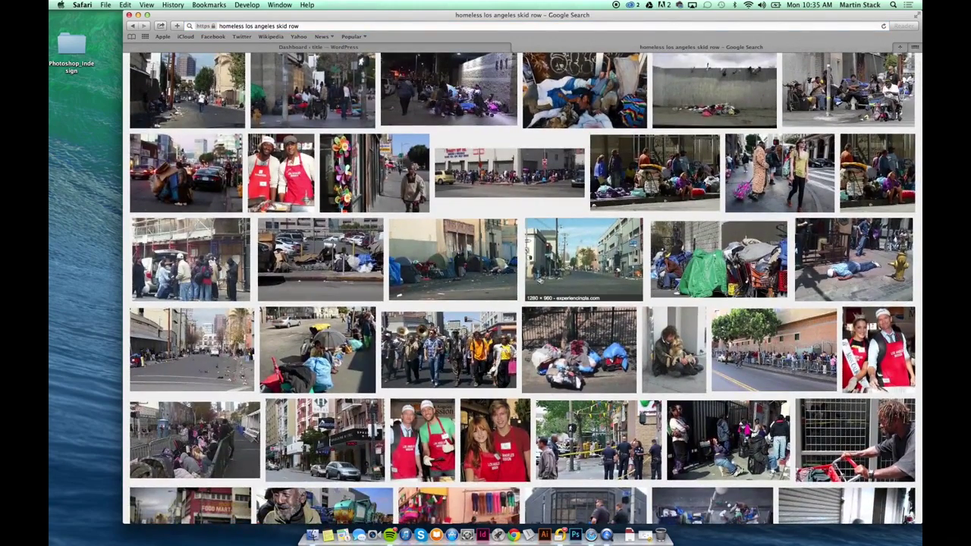
scroll(340, 251, down, 8)
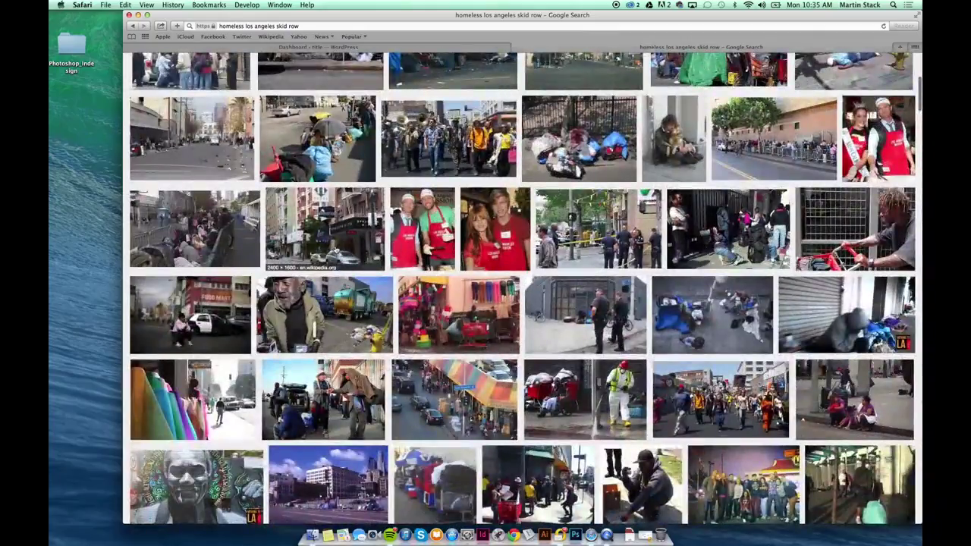
scroll(336, 250, down, 10)
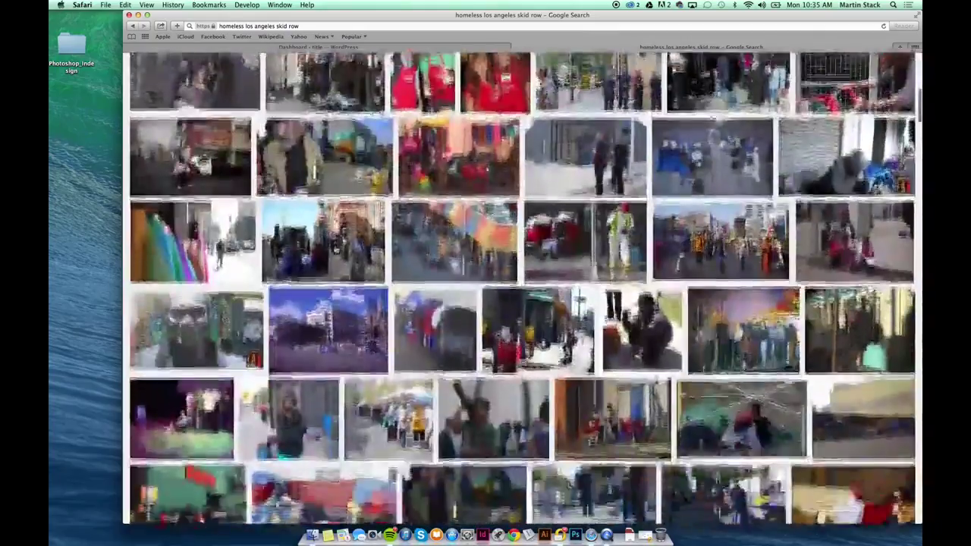
scroll(336, 250, down, 14)
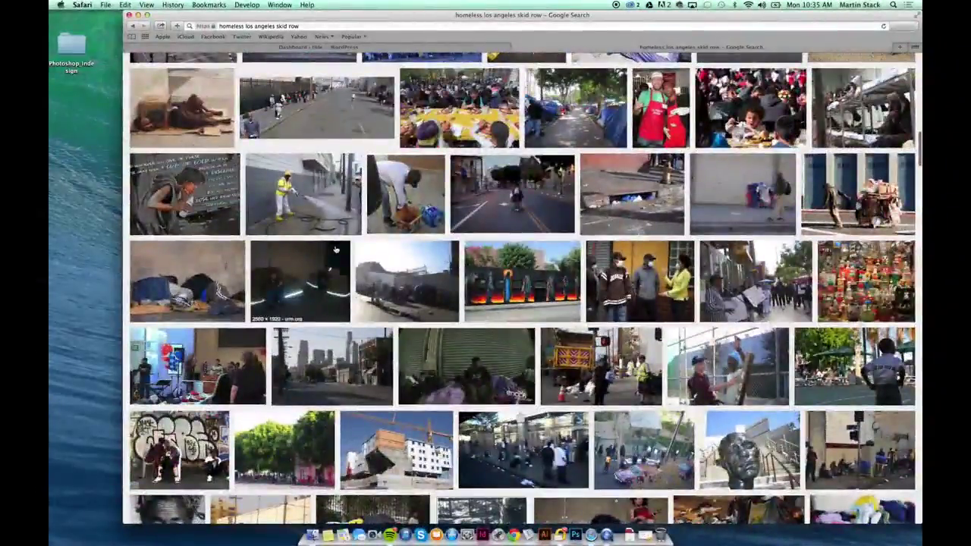
scroll(336, 251, down, 4)
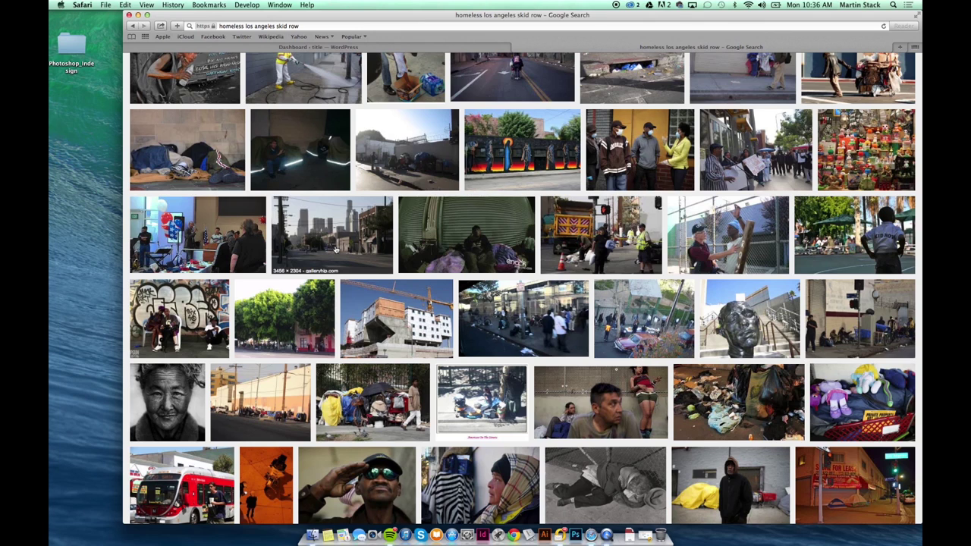
click(335, 249)
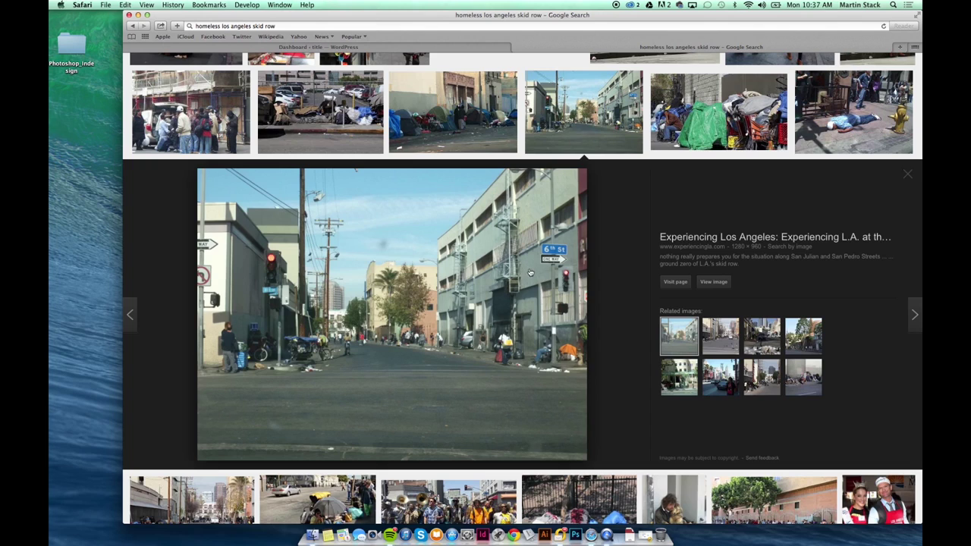
Step: Copy the skid row photo's image address and go back to the WordPress dashboard
right_click(505, 272)
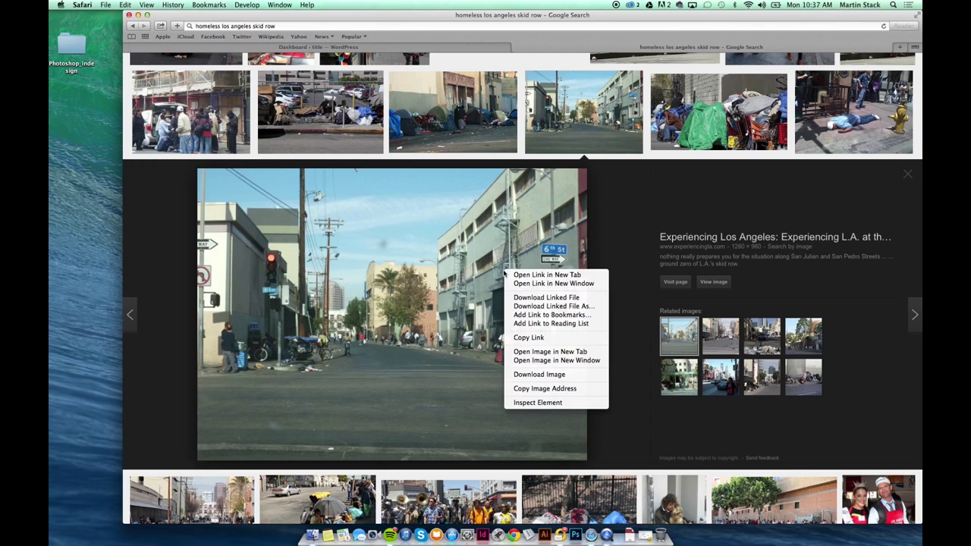
click(581, 390)
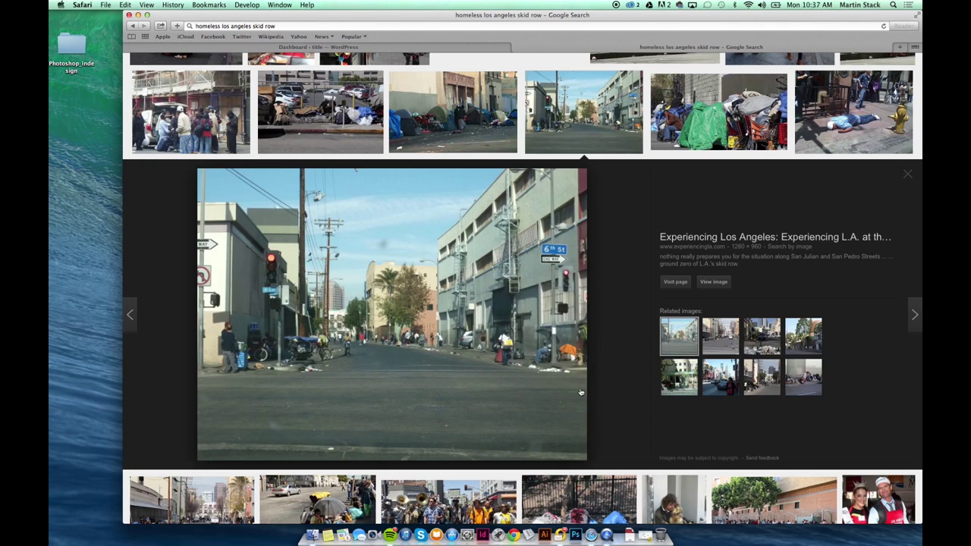
right_click(580, 392)
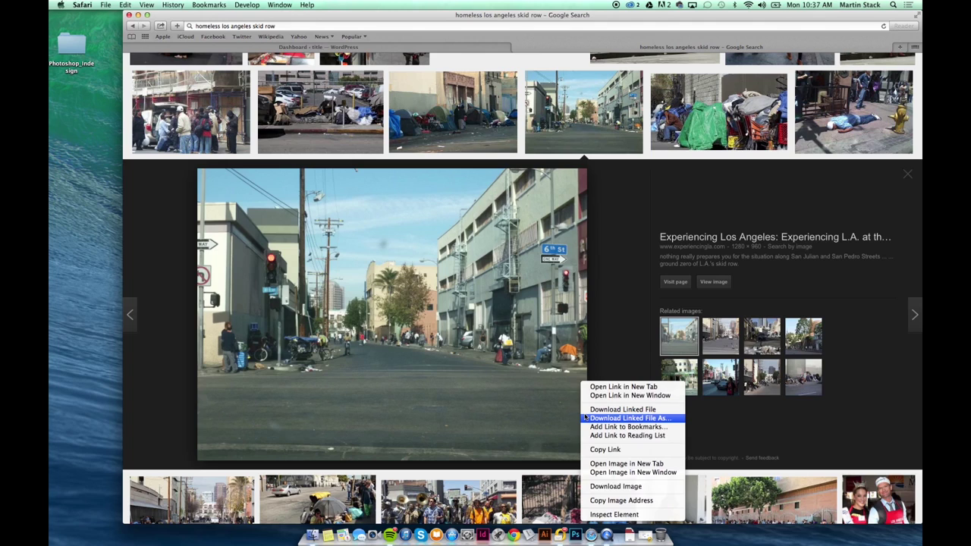
click(616, 500)
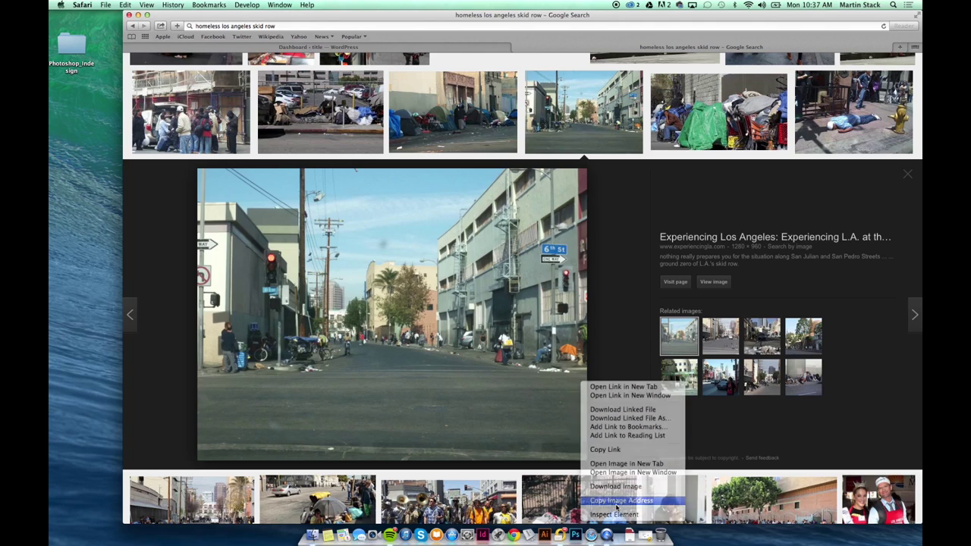
click(305, 47)
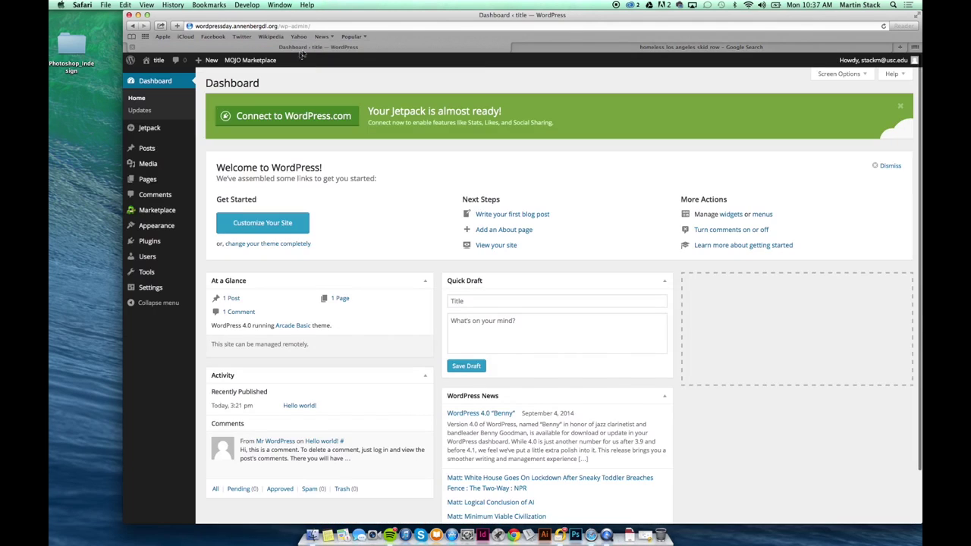
Step: Save the full-size photo to the desktop as 'skid row, los angeles.jpg' and upload it via Media > Add New
mouse_move(147, 169)
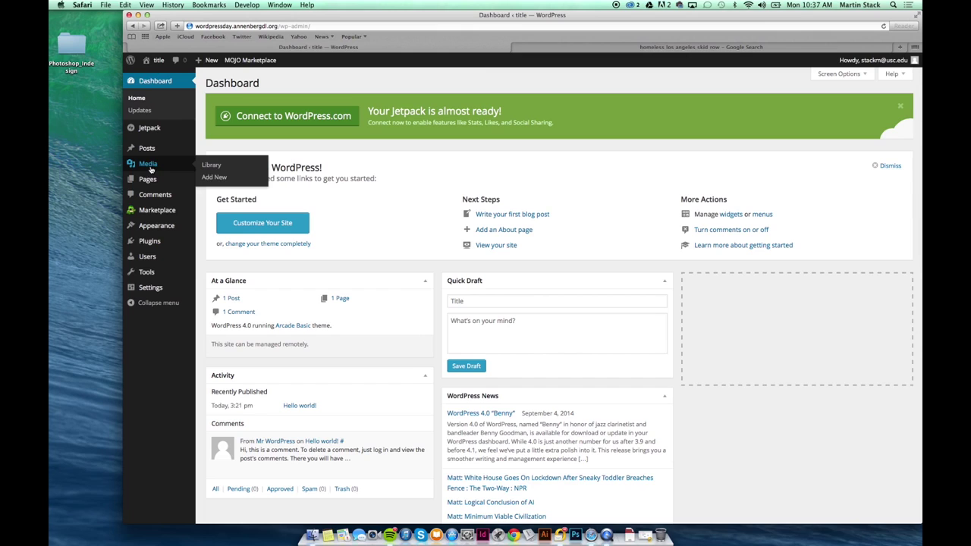
click(230, 178)
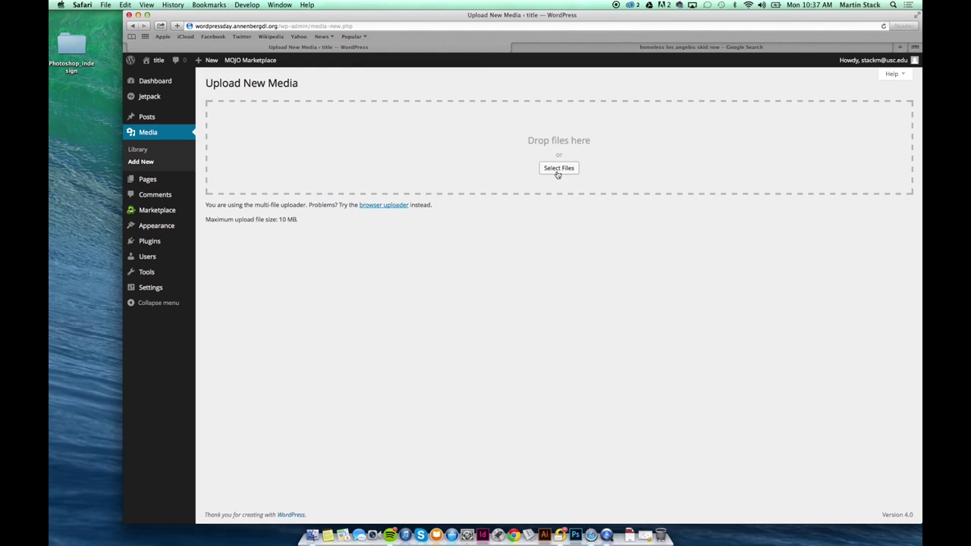
click(558, 170)
click(617, 234)
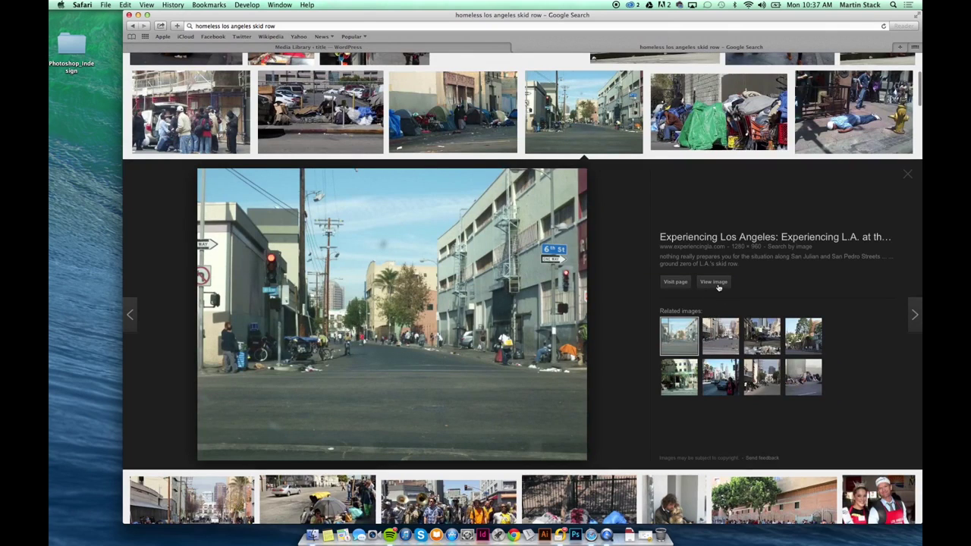
click(714, 282)
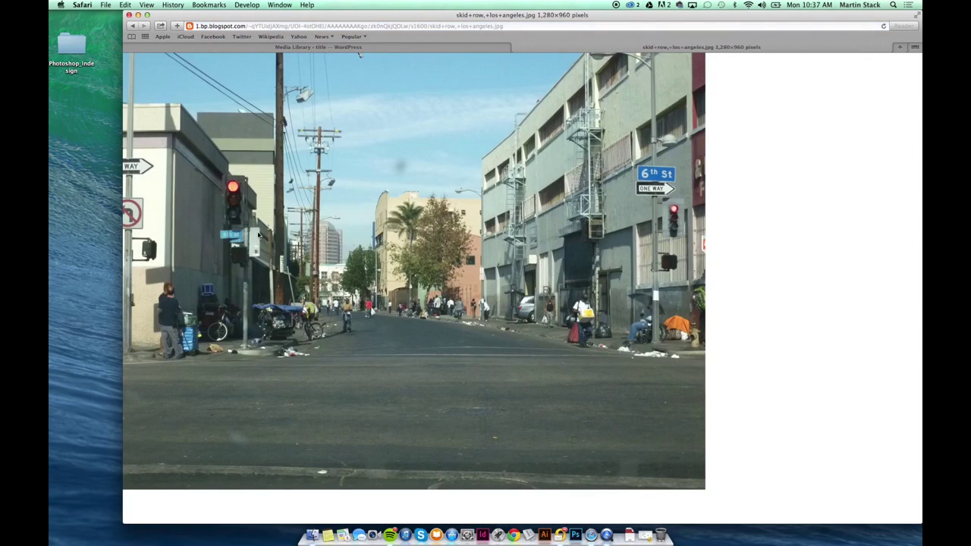
drag(259, 235, 84, 142)
click(323, 48)
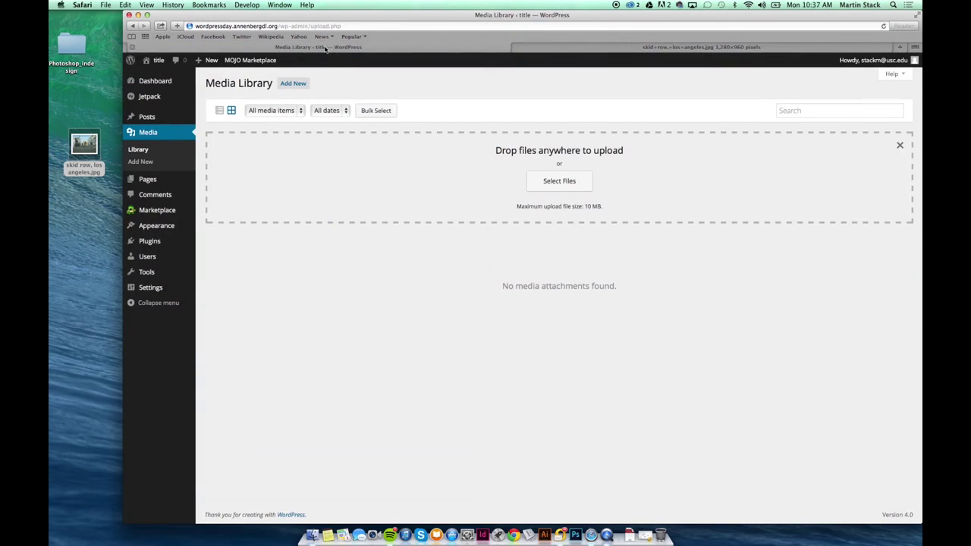
drag(94, 154, 325, 158)
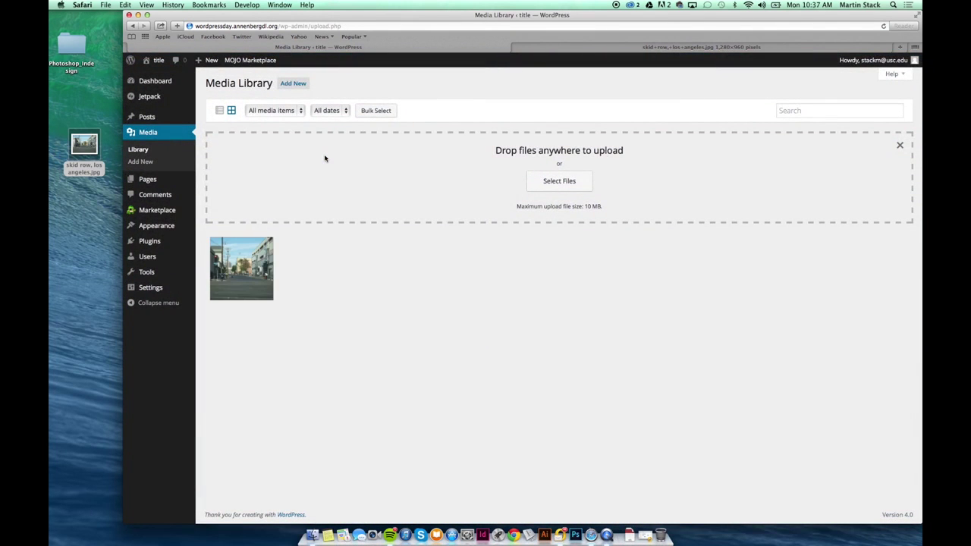
Step: Copy the source's skid row description and paste it into the photo's Description field
click(231, 265)
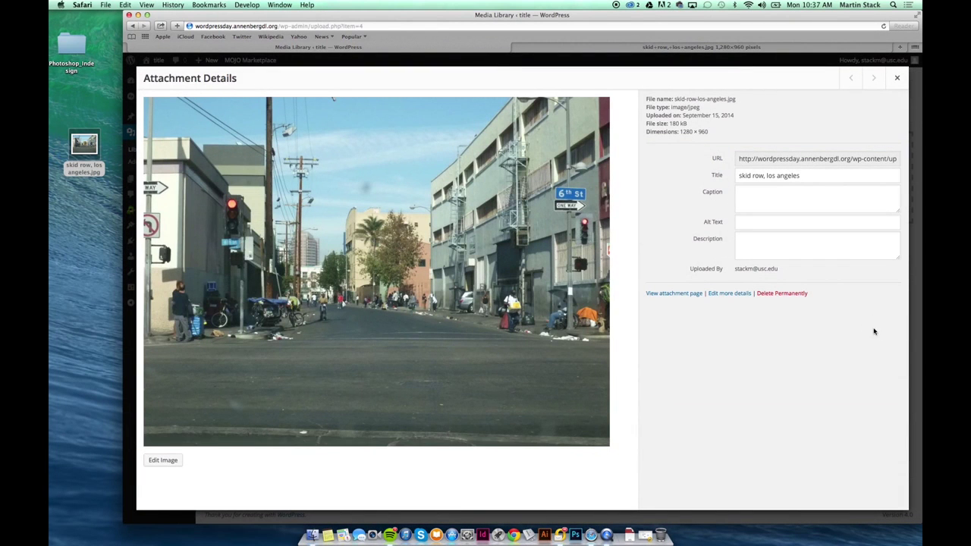
click(809, 197)
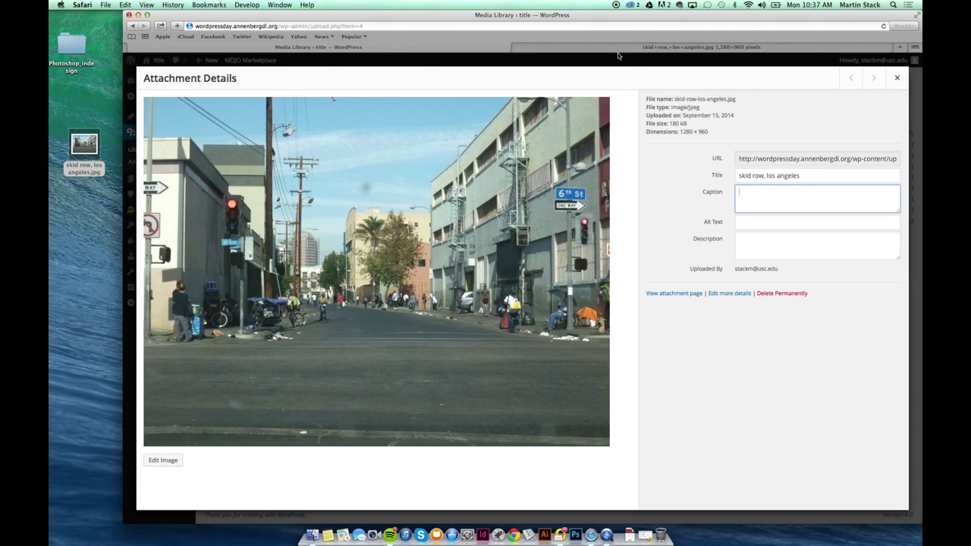
click(517, 47)
click(133, 27)
drag(737, 265, 655, 257)
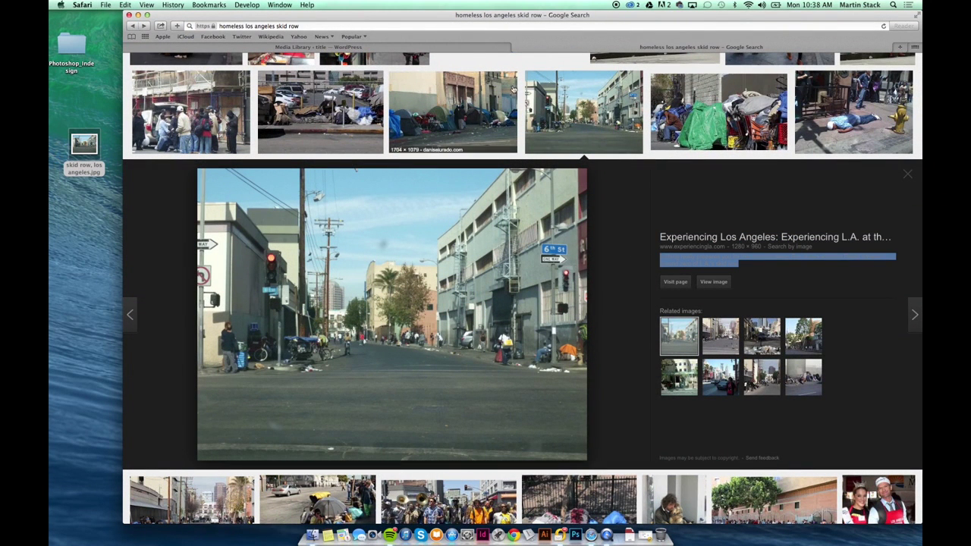
key(super+shift+bracketleft)
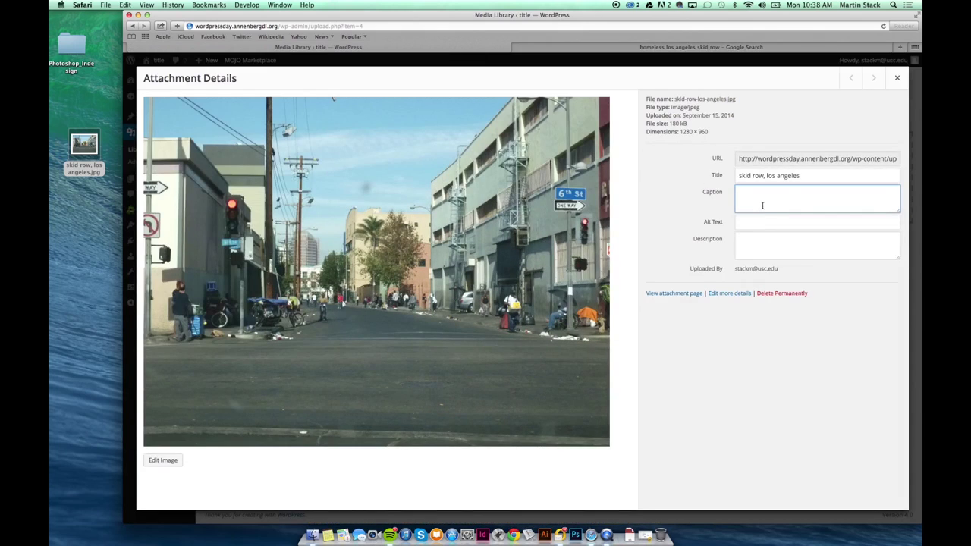
click(762, 237)
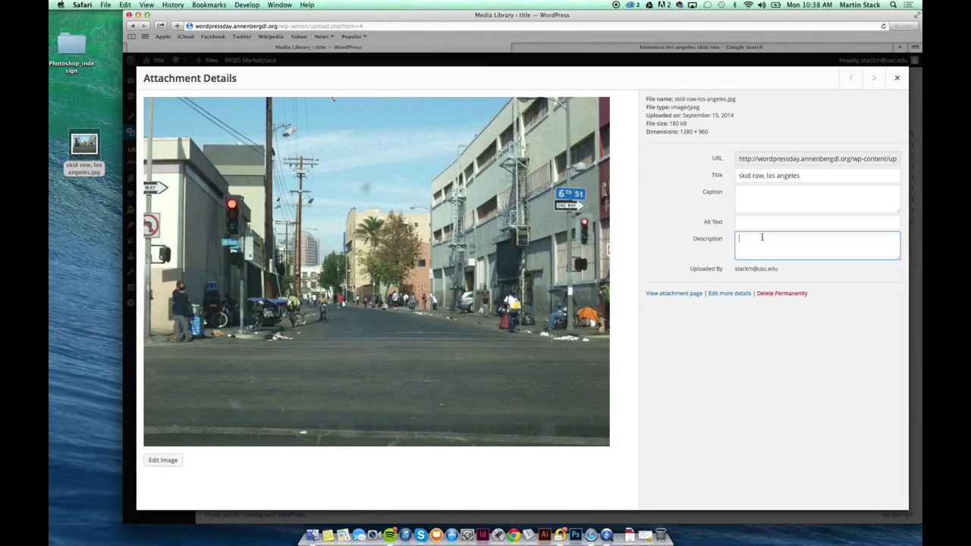
text(nothing really prepares you for the situation along San Julian and San Pedro Streets ... ... ground zero of L.A.'s skid row.)
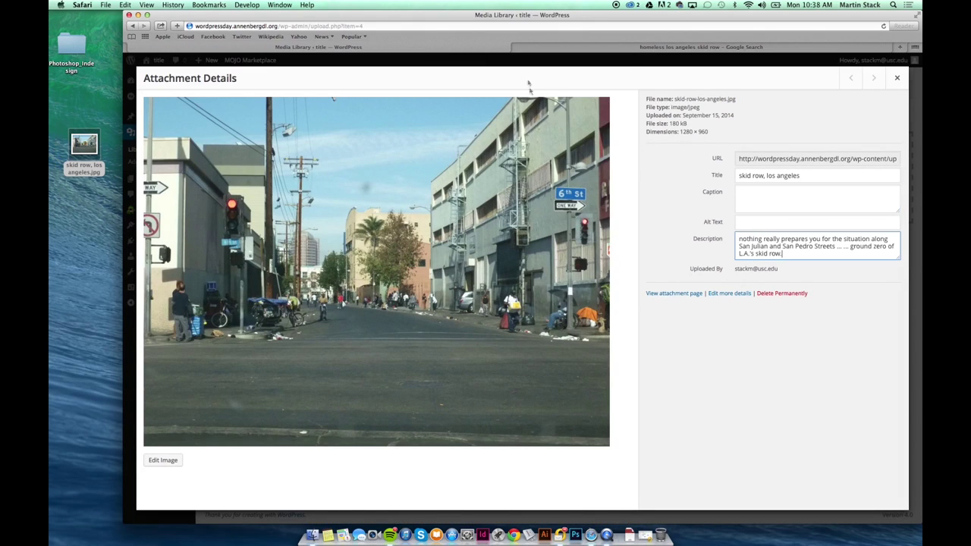
click(618, 50)
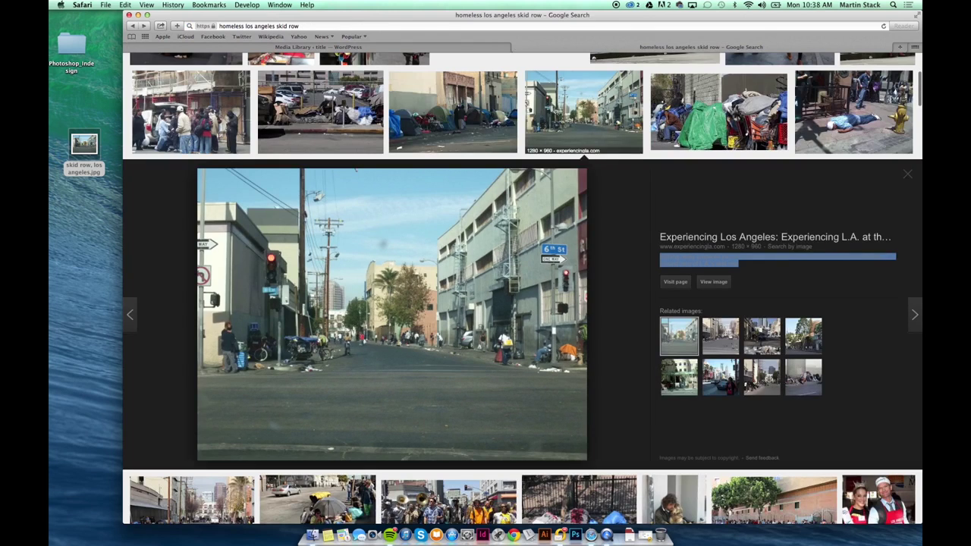
drag(726, 246, 668, 243)
key(super+c)
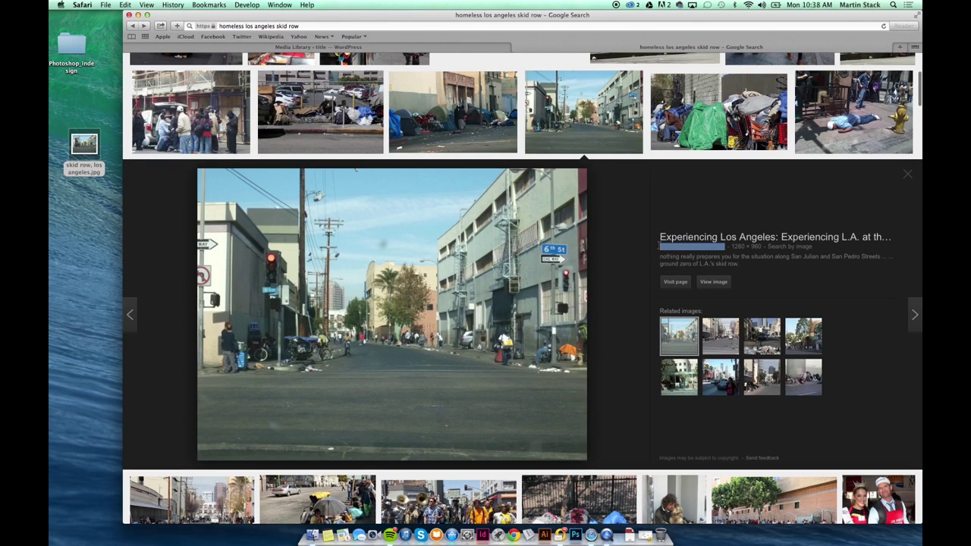
click(510, 48)
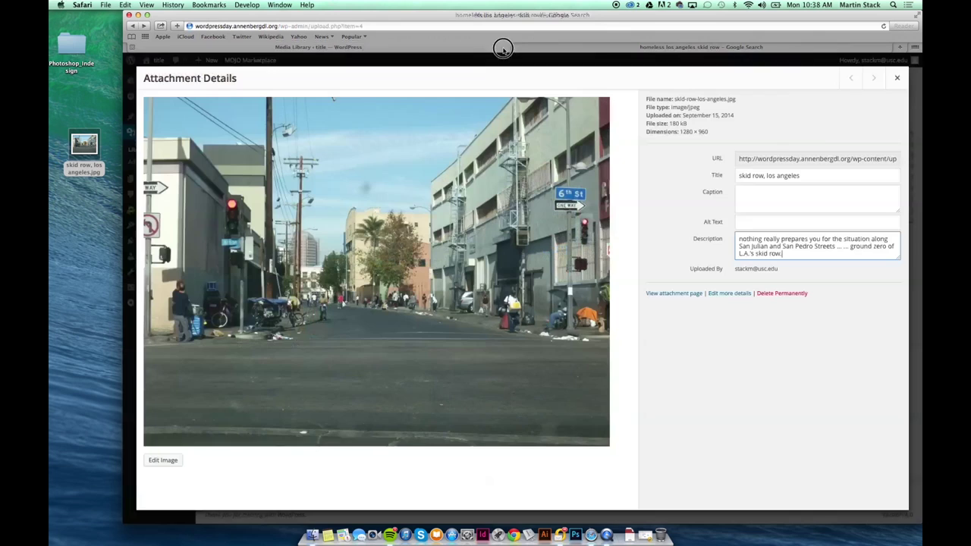
click(750, 195)
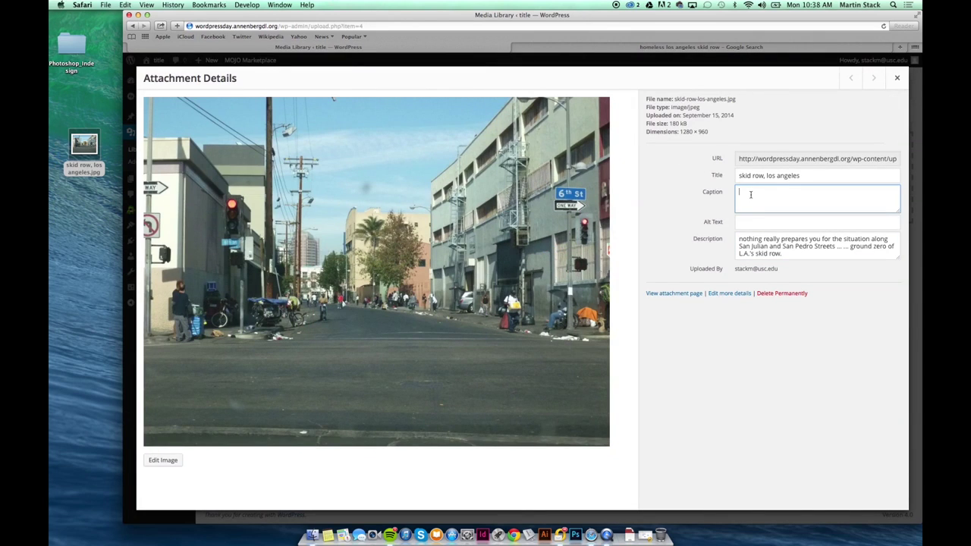
text(image from)
key(super+v)
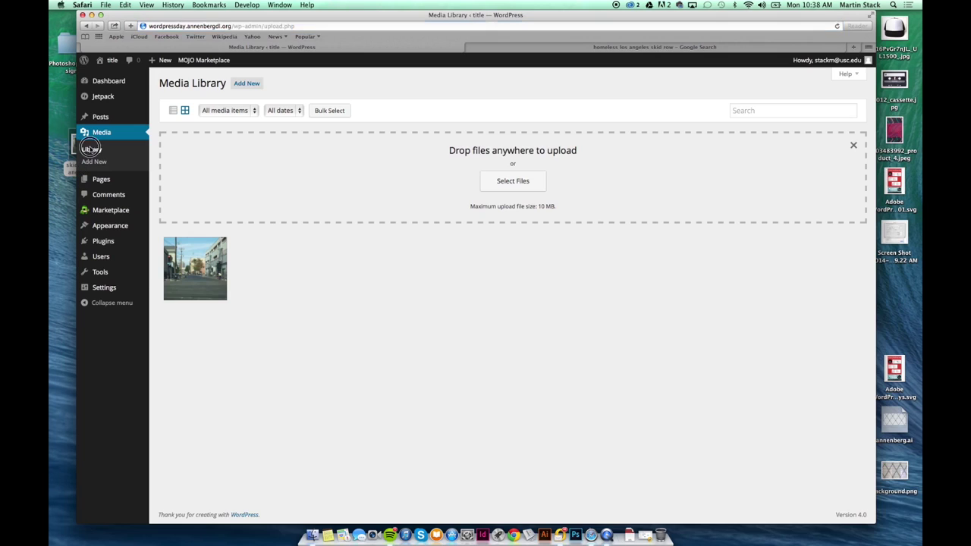
Step: Close the attachment details, switch the Media Library to list view, and briefly check the live site
click(91, 148)
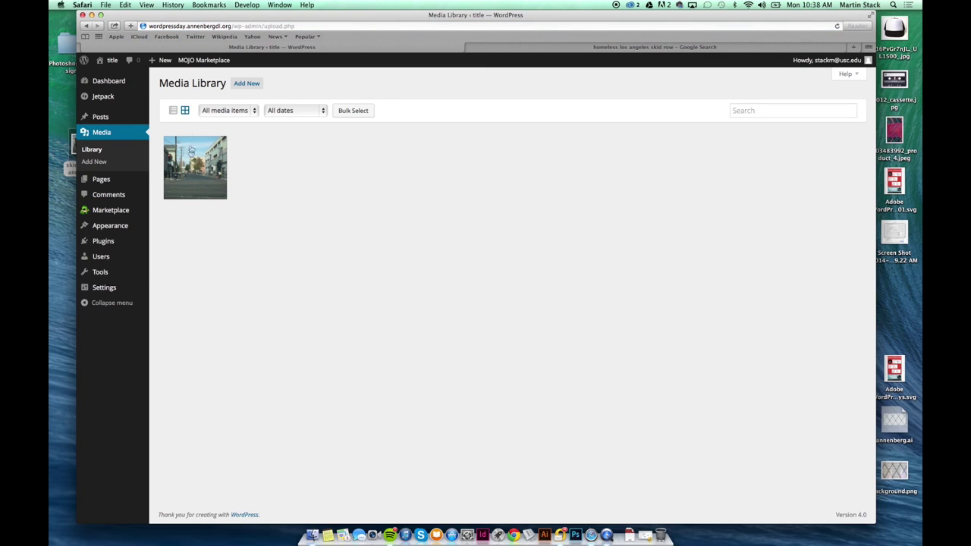
click(173, 110)
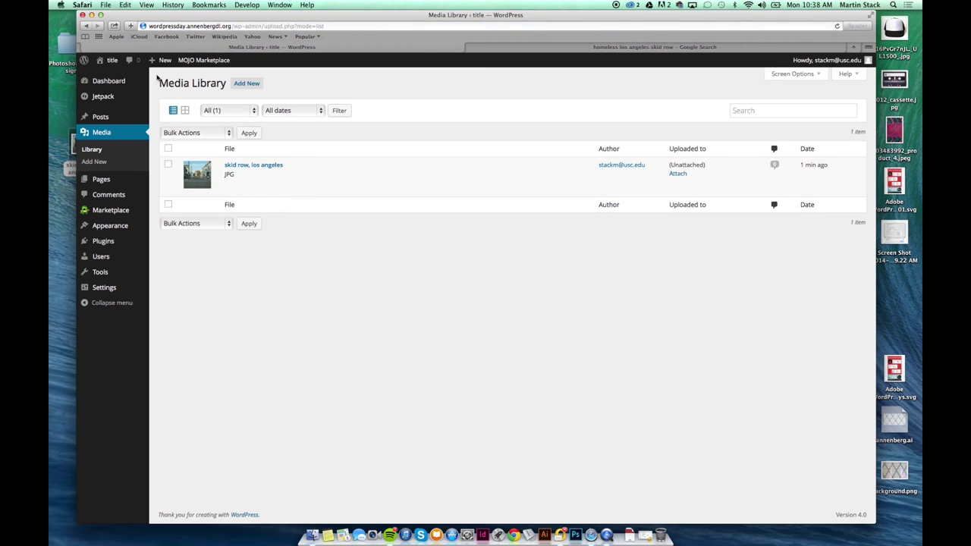
click(112, 60)
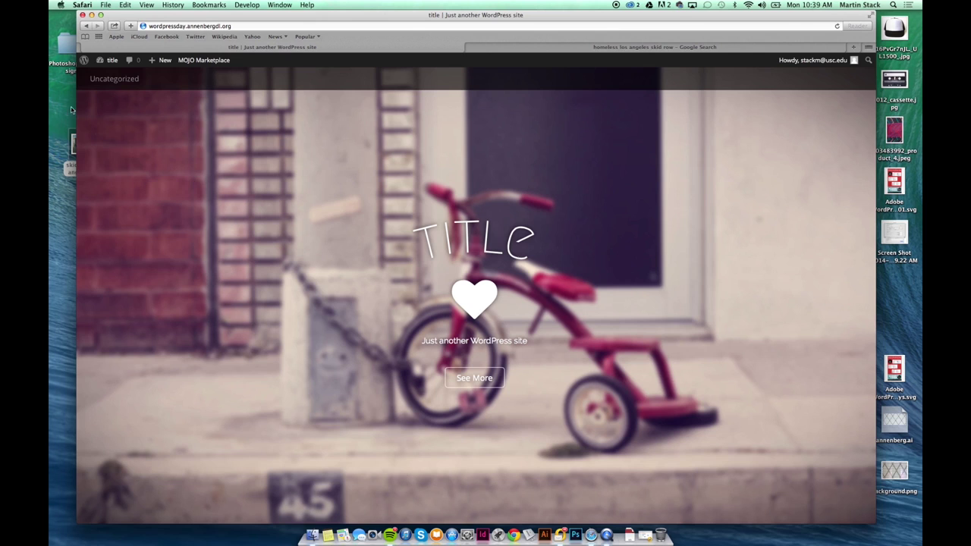
click(84, 26)
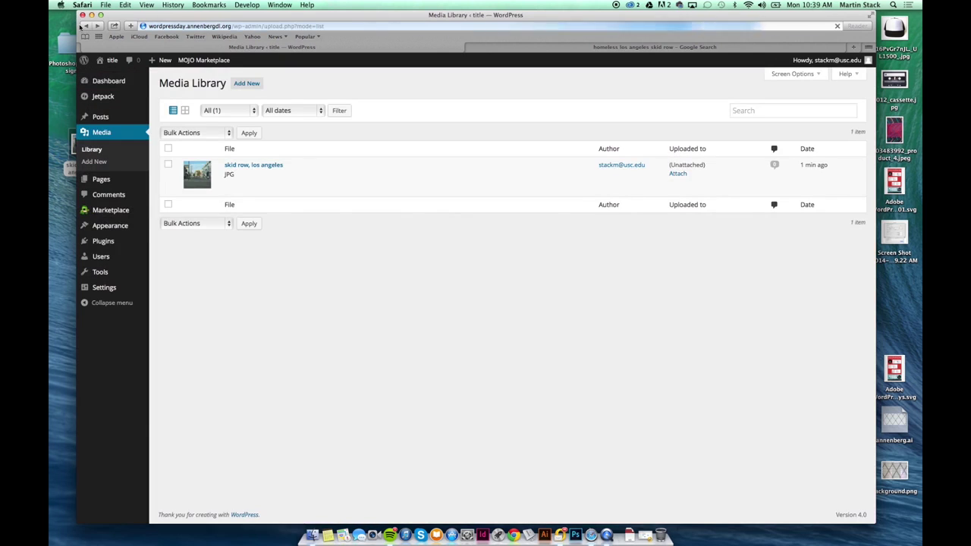
mouse_move(104, 60)
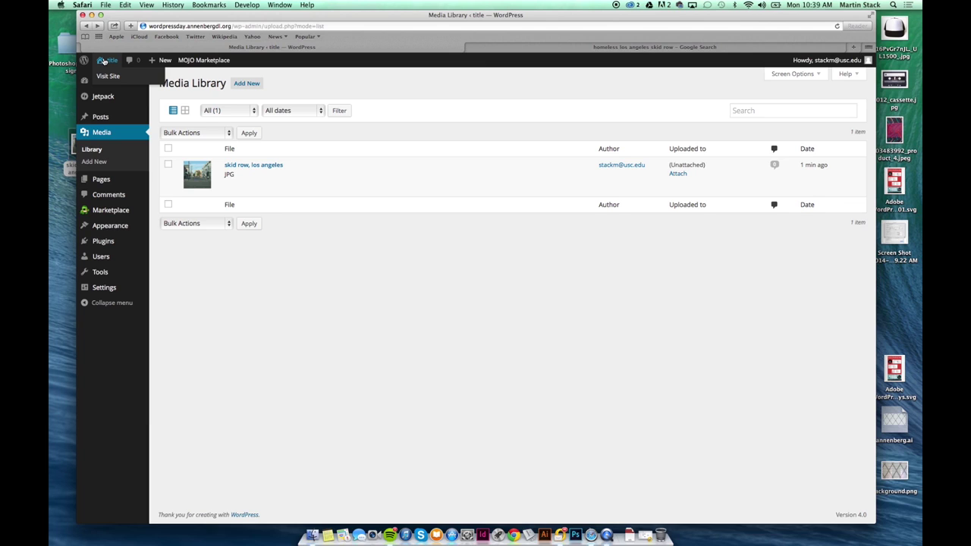
mouse_move(119, 225)
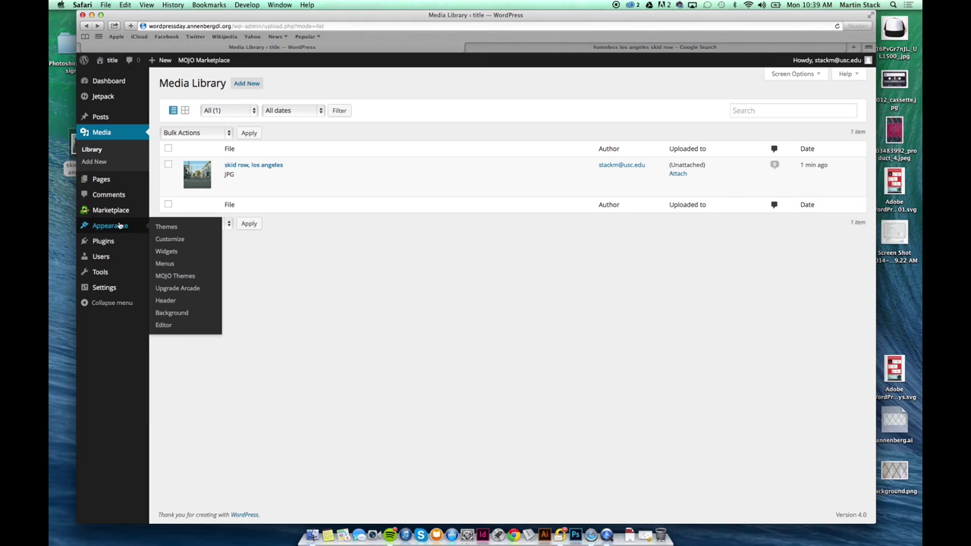
Step: In the Customizer, set the site title to 'Home for less' and tagline to 'Turning statistics into people'
click(177, 240)
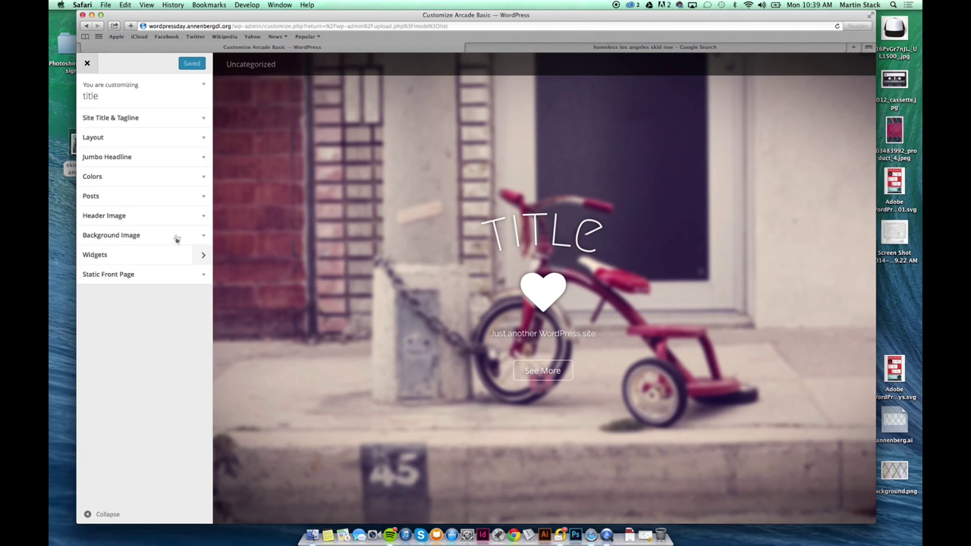
click(113, 97)
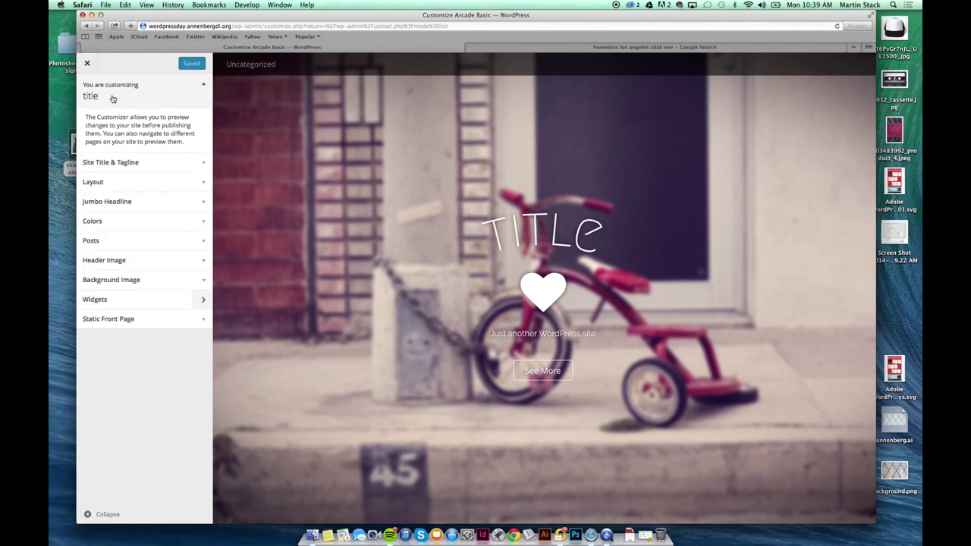
click(113, 98)
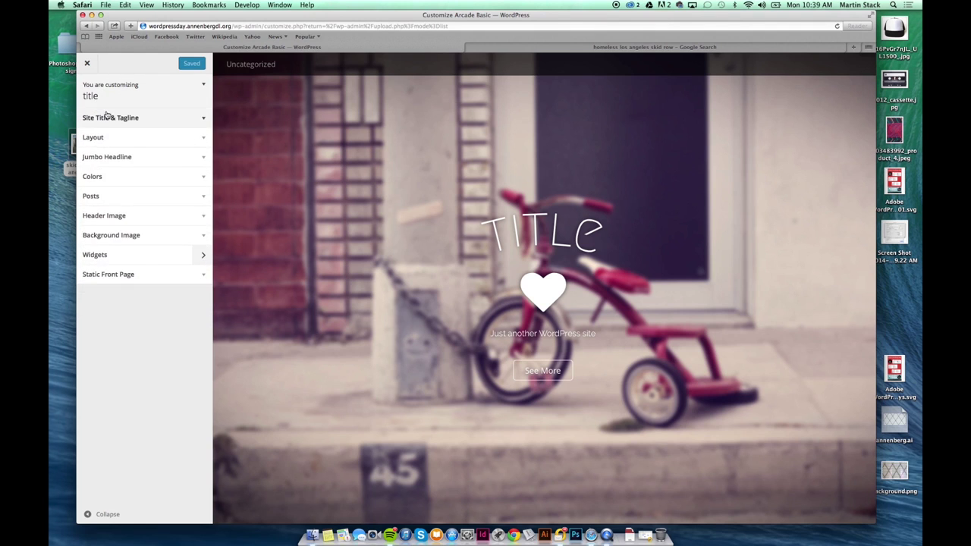
click(107, 116)
double_click(127, 152)
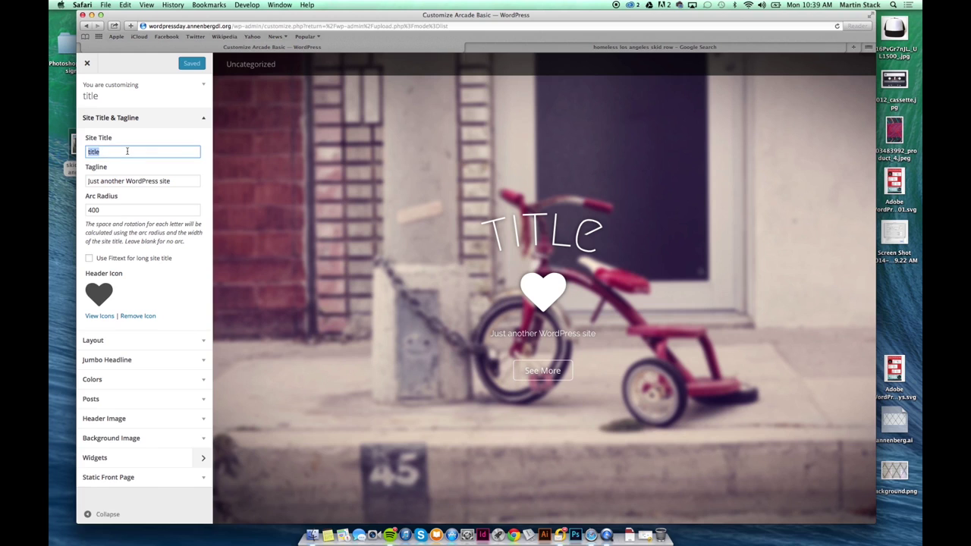
text(Home)
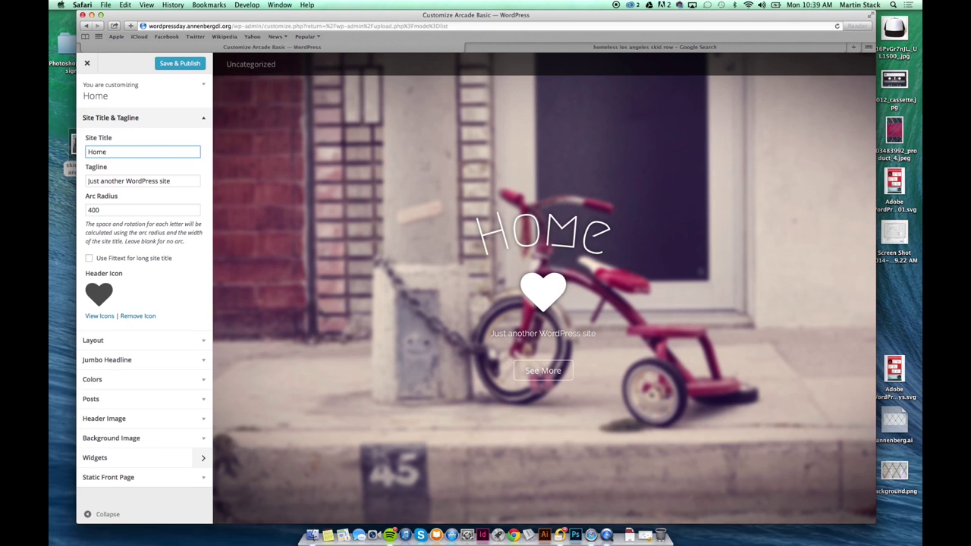
text( for less)
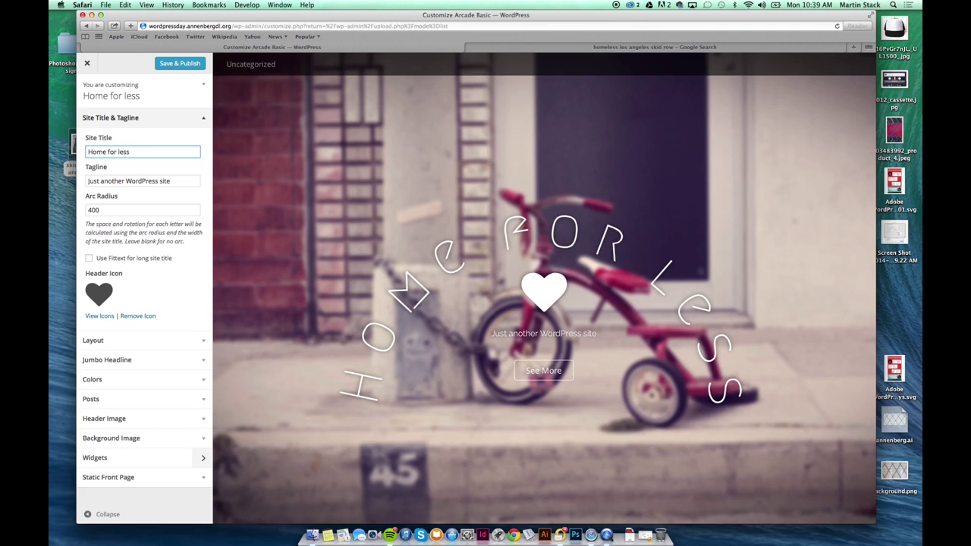
triple_click(130, 180)
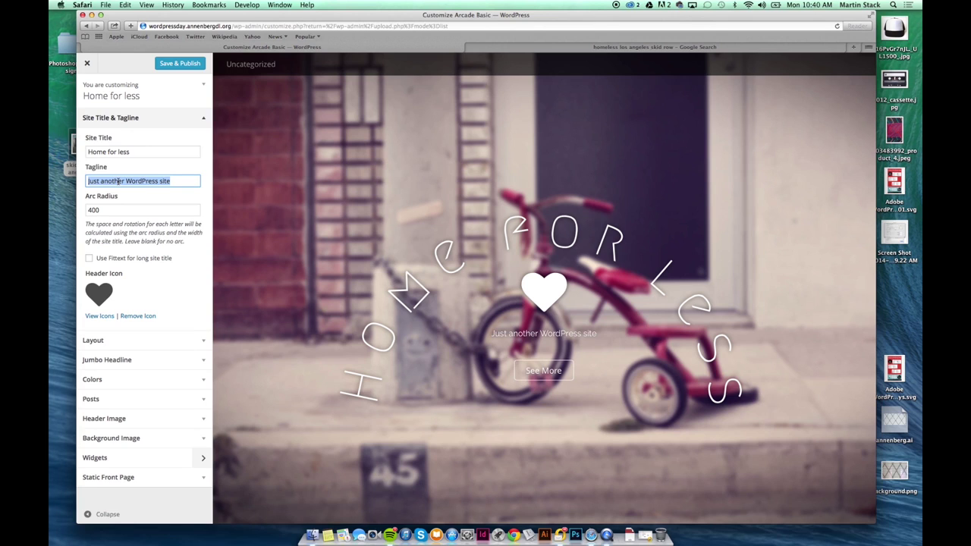
text(Turning statistics into people)
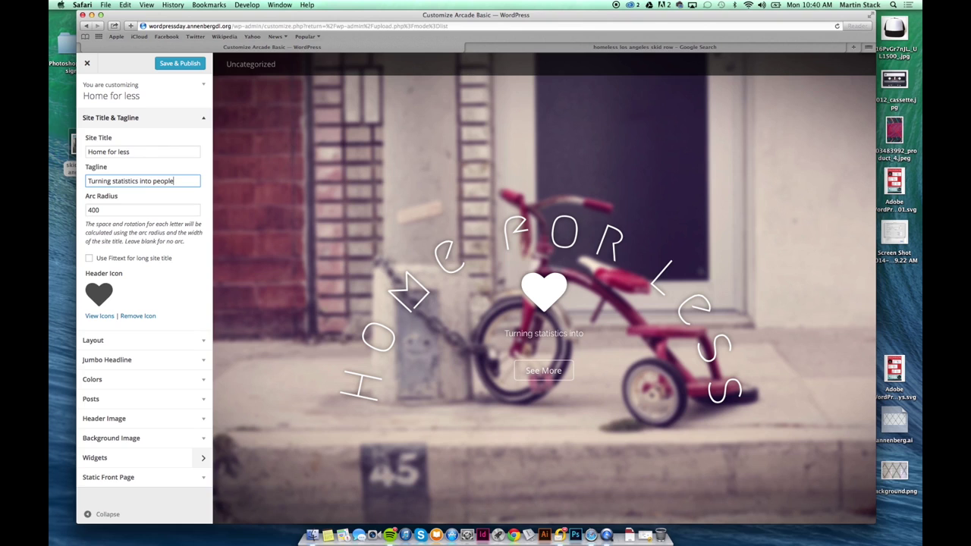
Step: Set the title's Arc Radius to 800, briefly trying 100 before returning to 800
key(Tab)
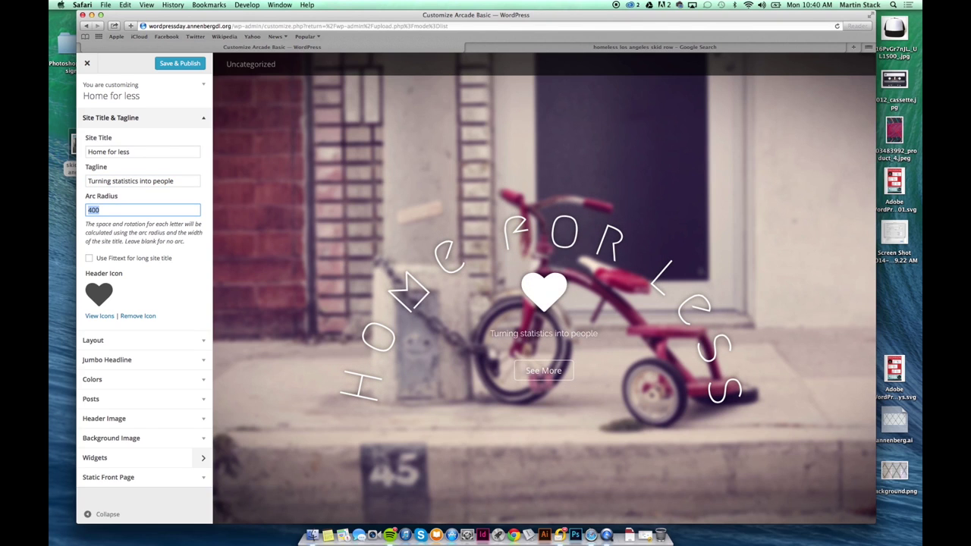
text(800)
key(Tab)
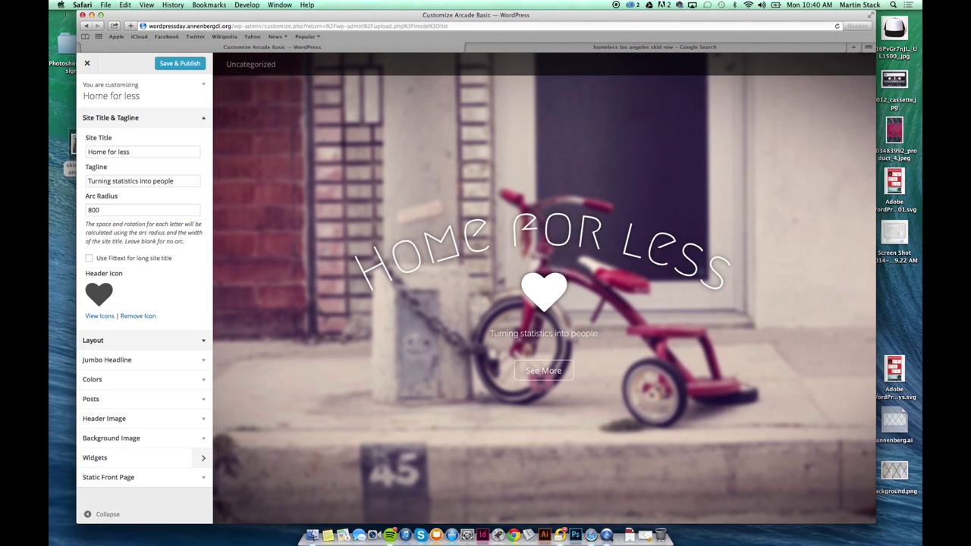
double_click(98, 214)
text(100)
key(Tab)
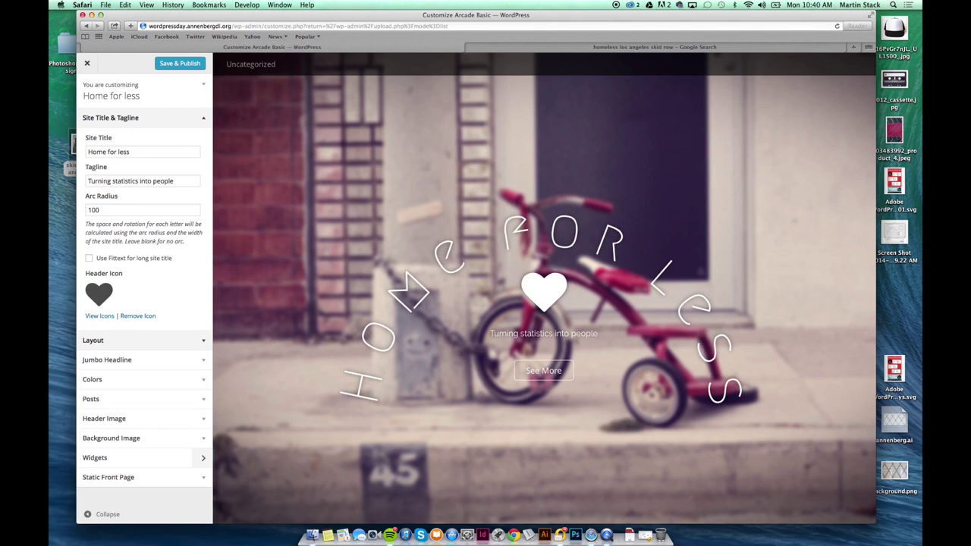
double_click(103, 206)
text(800)
key(Tab)
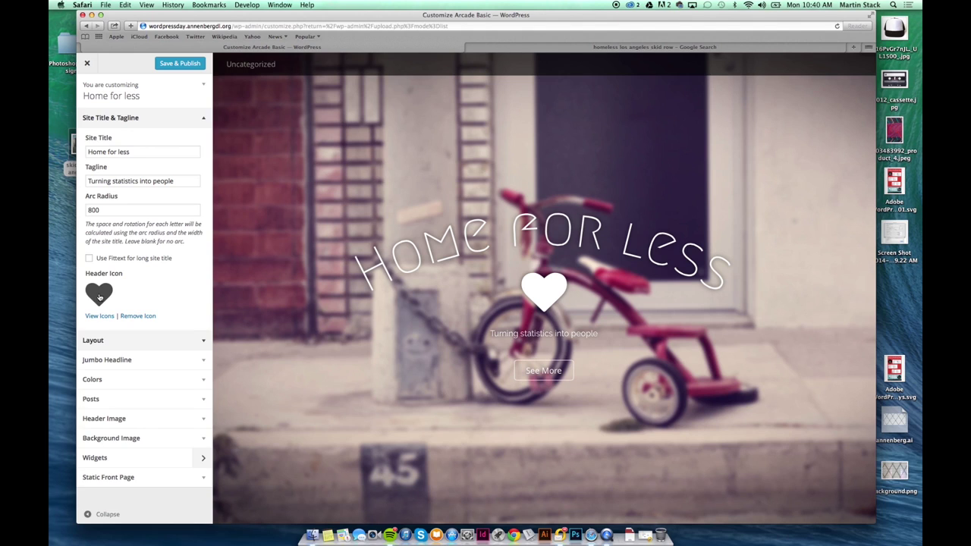
Step: Expand Layout and choose the left-sidebar option for Sidebar Layout
click(149, 343)
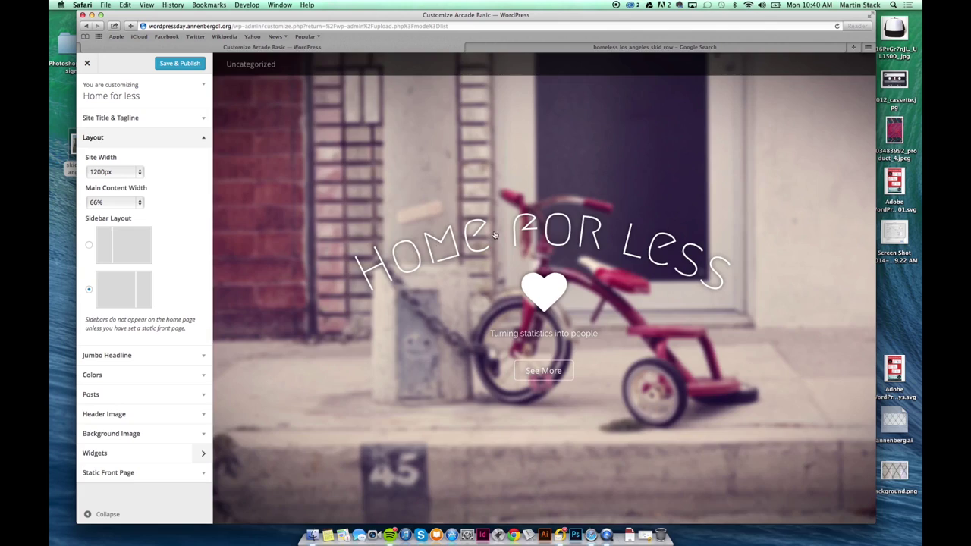
scroll(493, 234, down, 5)
scroll(493, 234, up, 2)
scroll(494, 233, down, 2)
scroll(494, 234, up, 3)
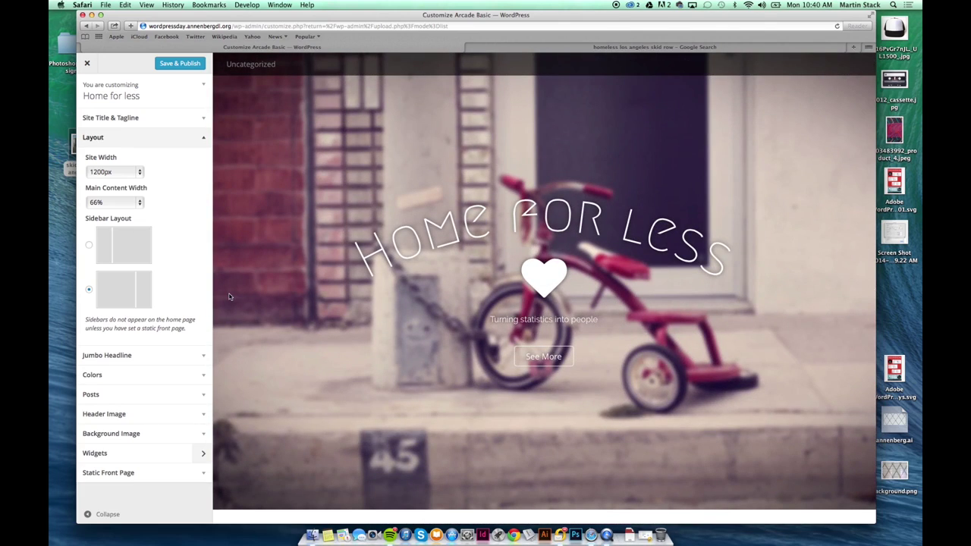
scroll(230, 297, down, 2)
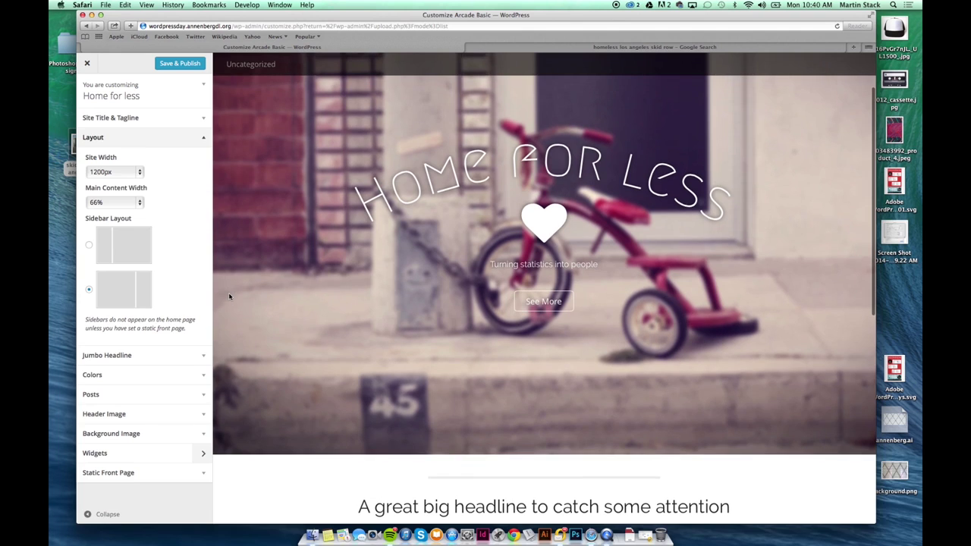
click(89, 292)
Step: Choose the first sidebar layout and retitle the jumbo headline 'Homelessness in Los Angeles'
click(89, 245)
click(184, 354)
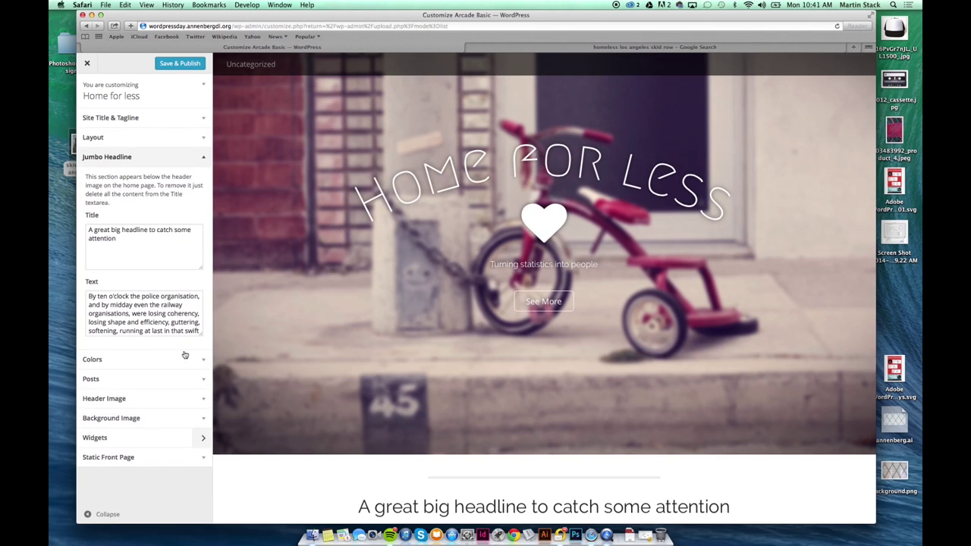
scroll(326, 306, down, 5)
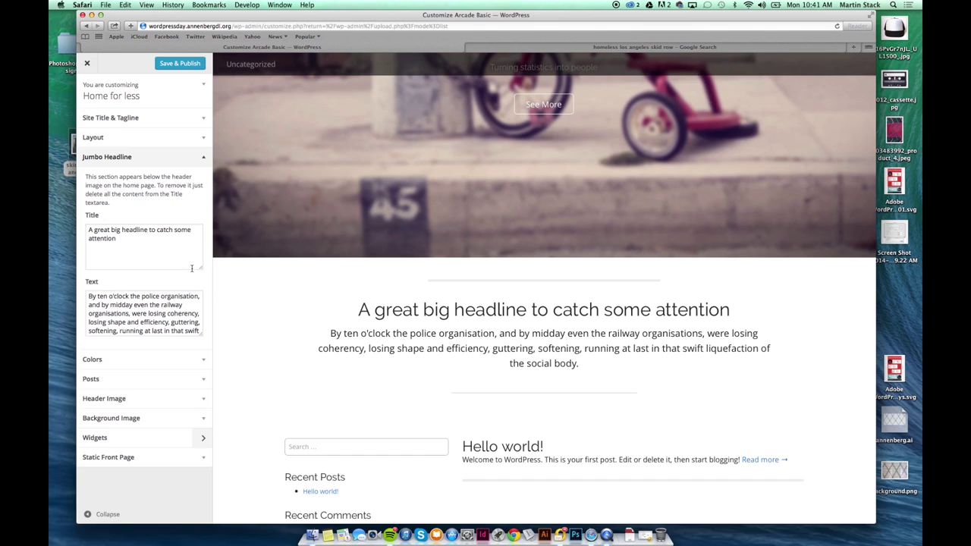
drag(176, 256, 105, 207)
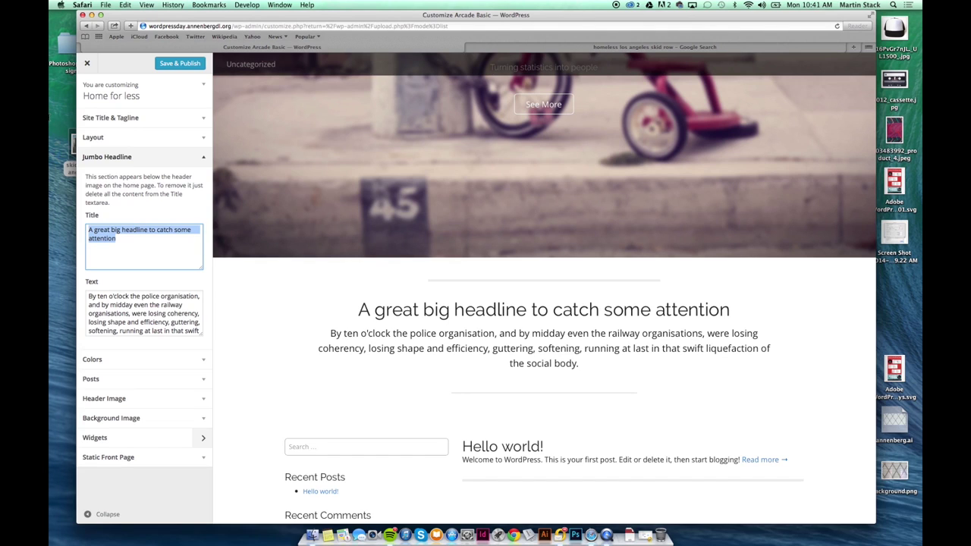
text(Homele)
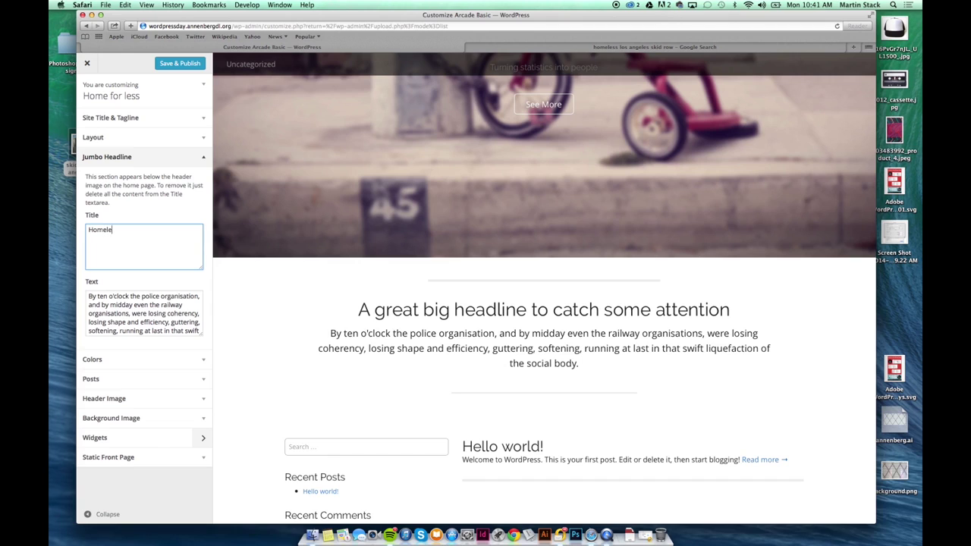
text(ssness )
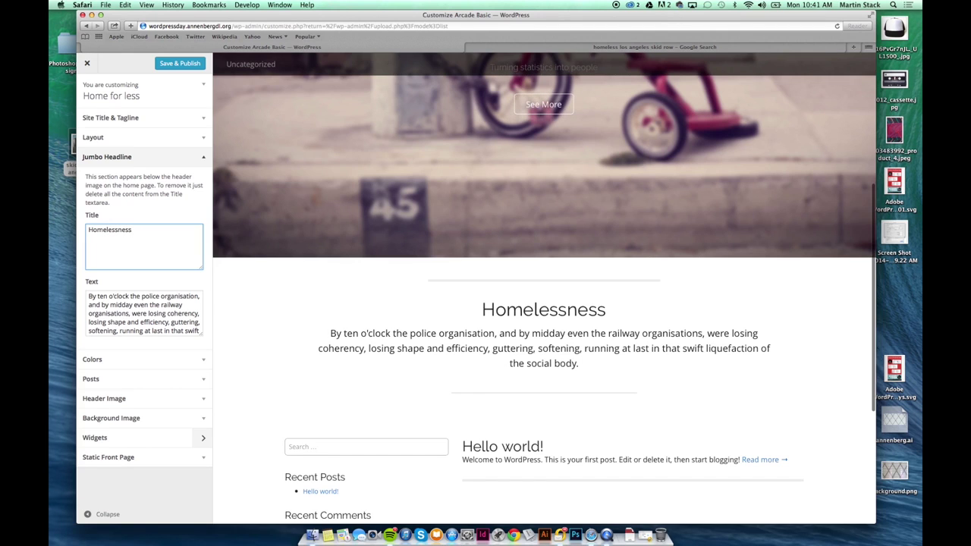
text(in L)
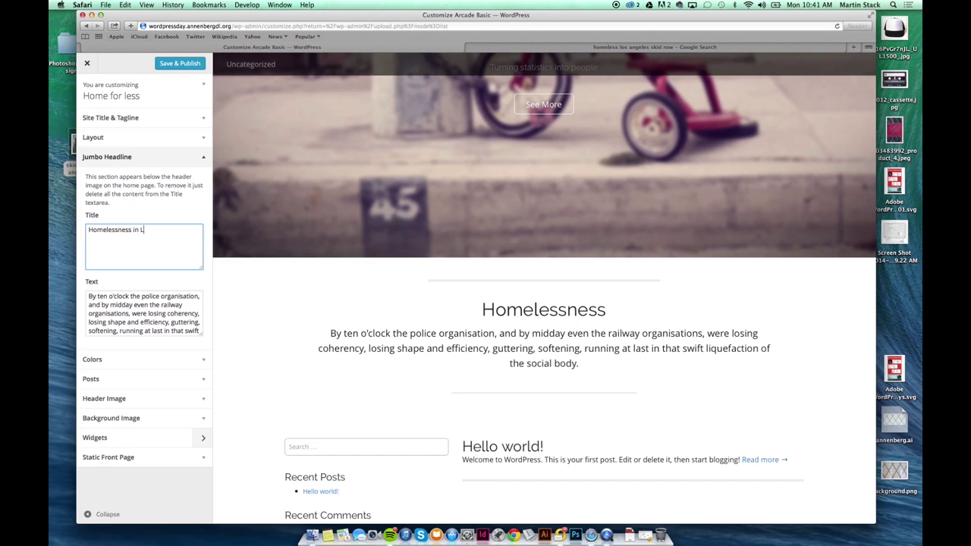
text(os Angeles)
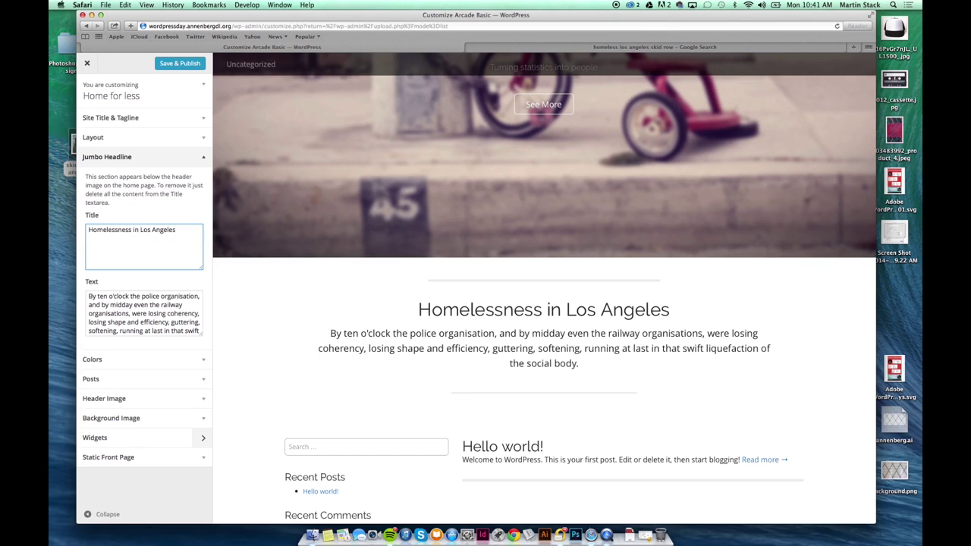
Step: Replace the jumbo headline's paragraph text with 'copy copy copy'
triple_click(138, 319)
key(BackSpace)
text(copy cop)
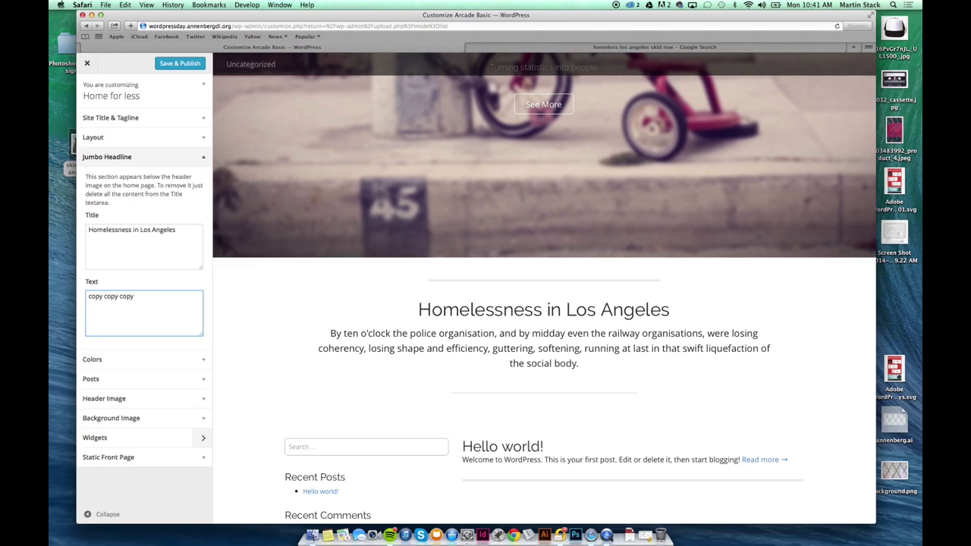
text(y copy)
click(121, 363)
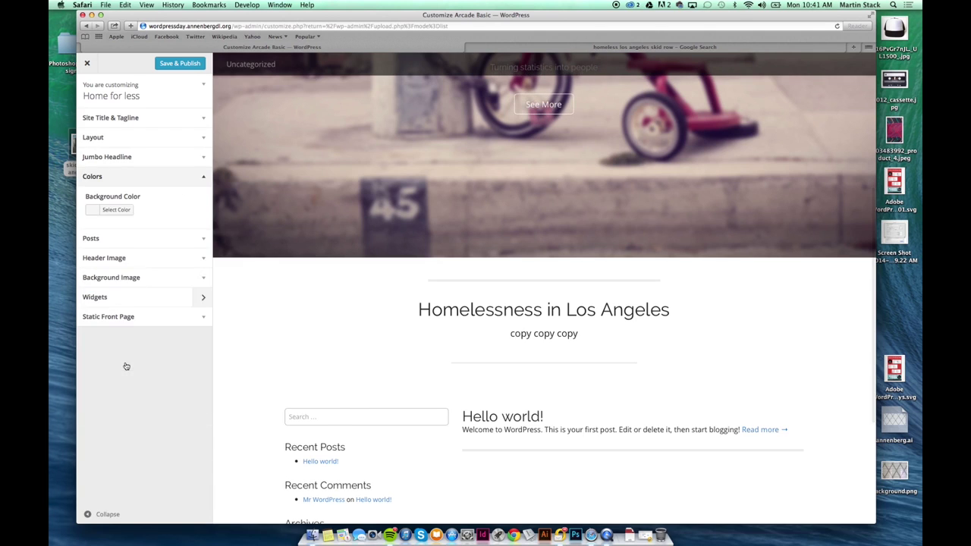
Step: Pick a pale light grey as the Background Color in the colour picker
click(107, 212)
click(99, 298)
drag(100, 298, 134, 234)
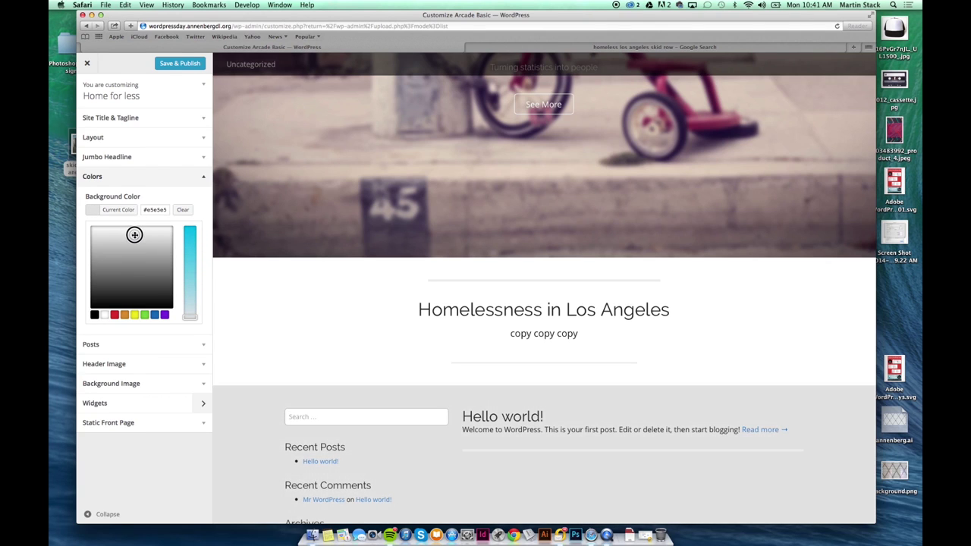
scroll(352, 333, down, 5)
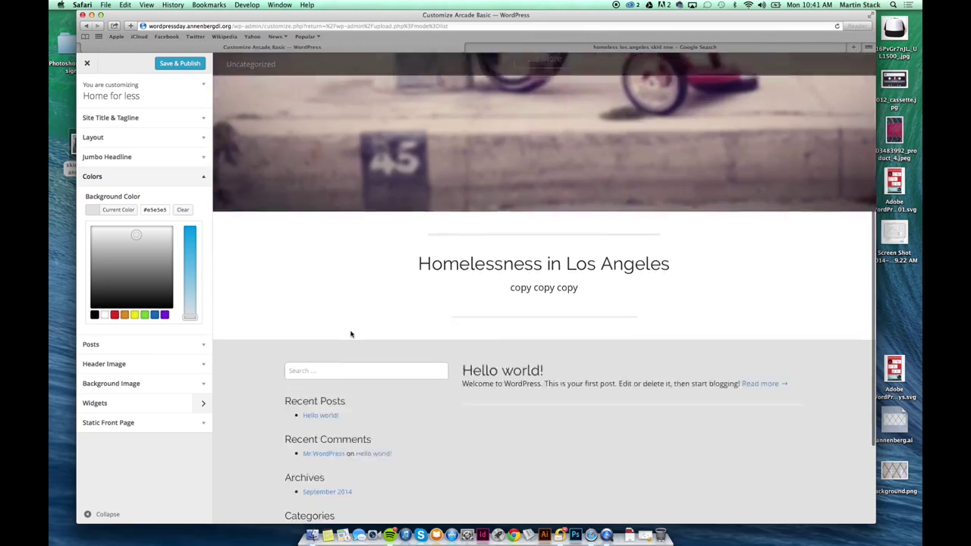
scroll(351, 333, up, 10)
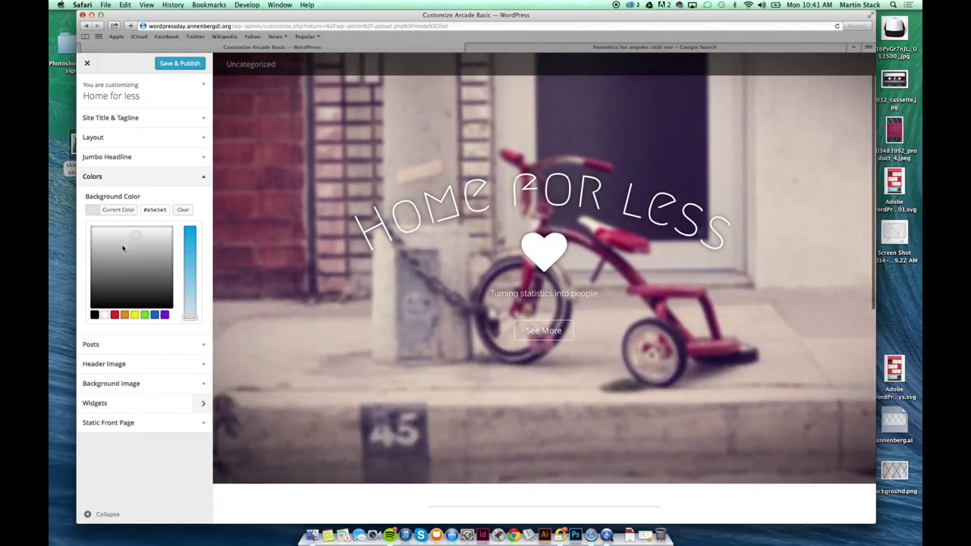
scroll(324, 339, down, 5)
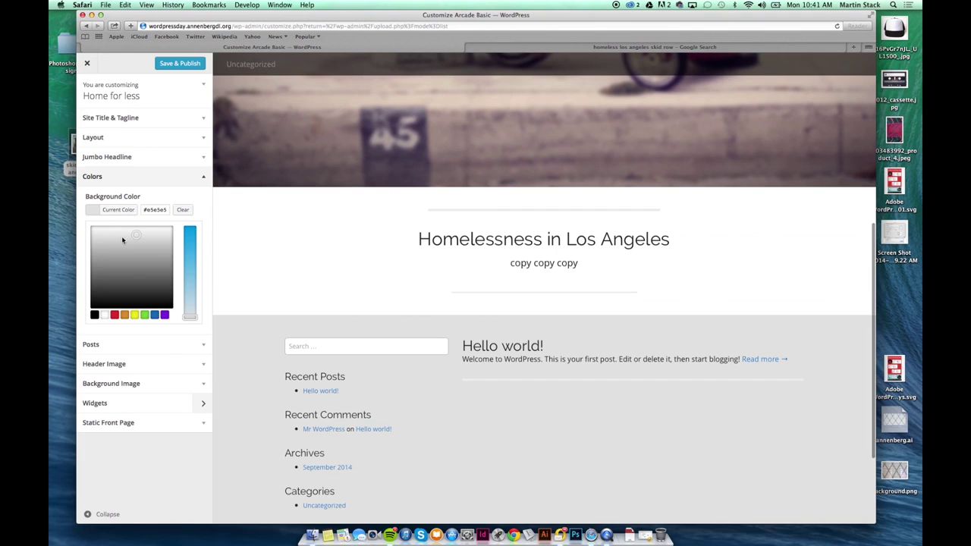
mouse_move(136, 236)
mouse_down()
mouse_move(106, 229)
mouse_move(164, 328)
mouse_move(124, 234)
mouse_up()
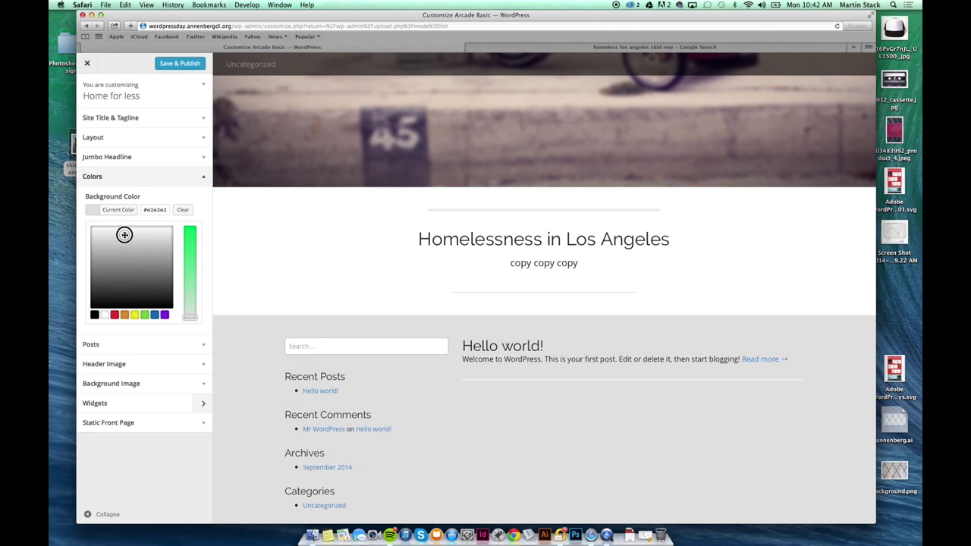
click(149, 344)
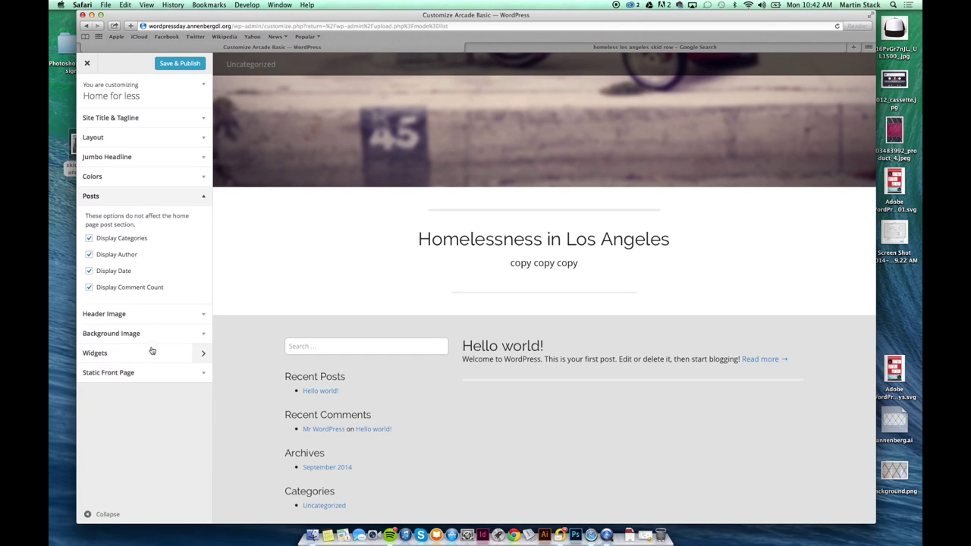
Step: Toggle the Posts Categories, Author and Comment Count checkboxes, leaving all four ticked
scroll(336, 263, down, 3)
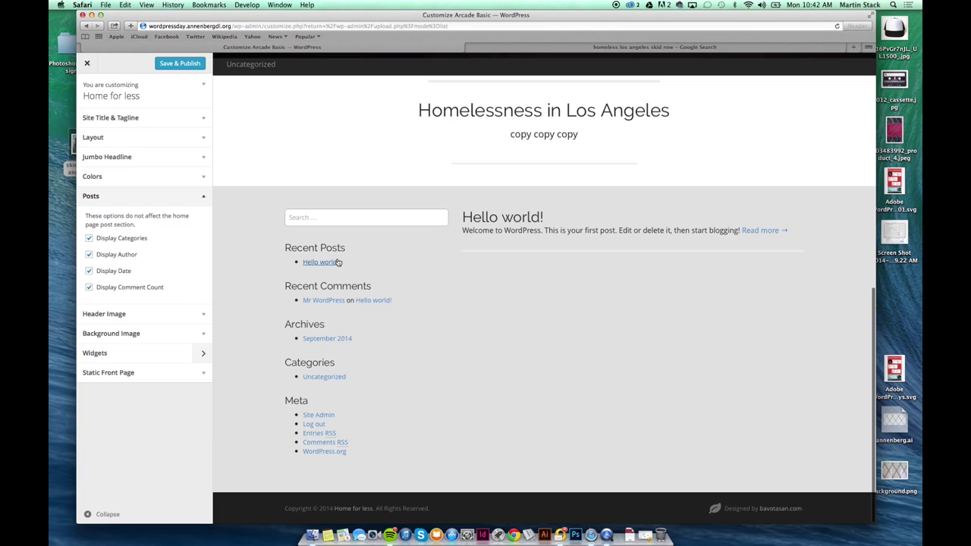
click(89, 238)
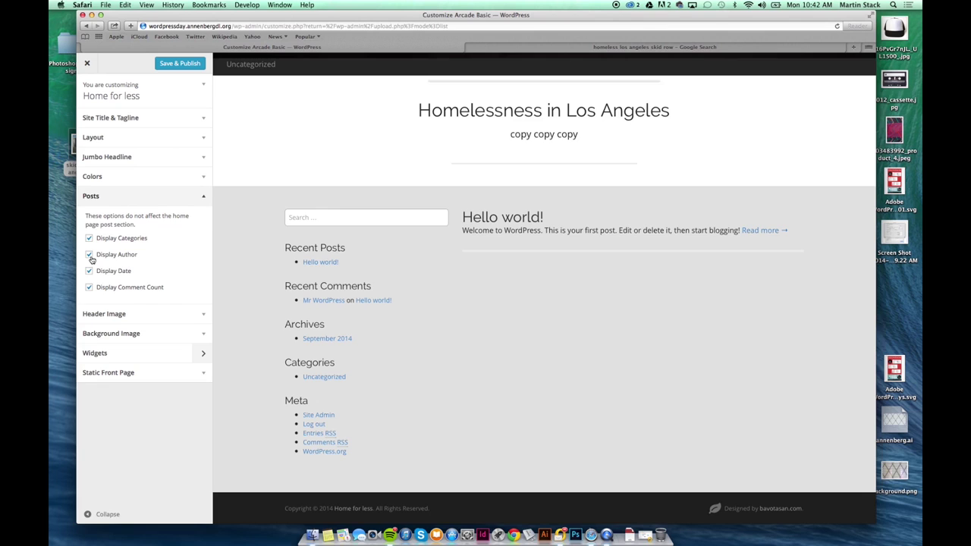
click(90, 257)
click(90, 255)
click(89, 287)
click(90, 287)
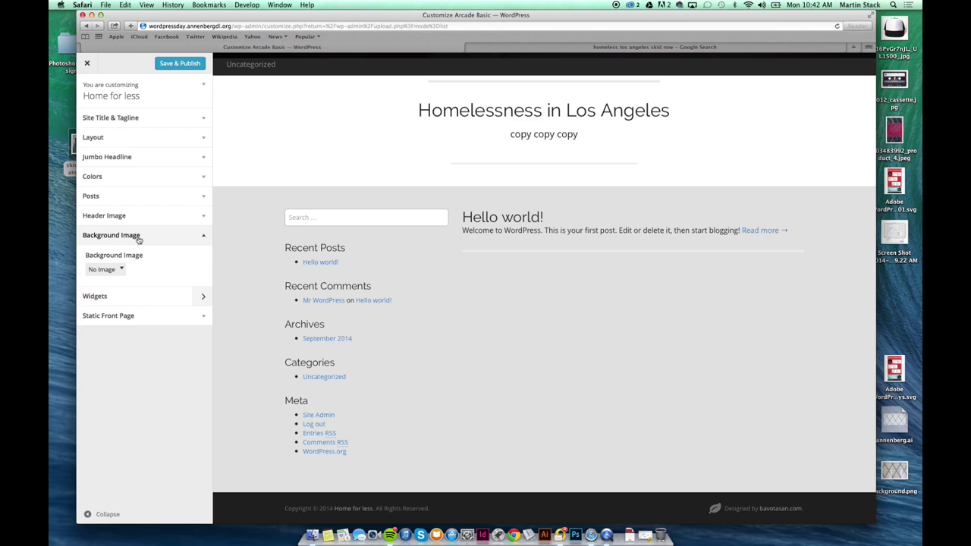
click(139, 220)
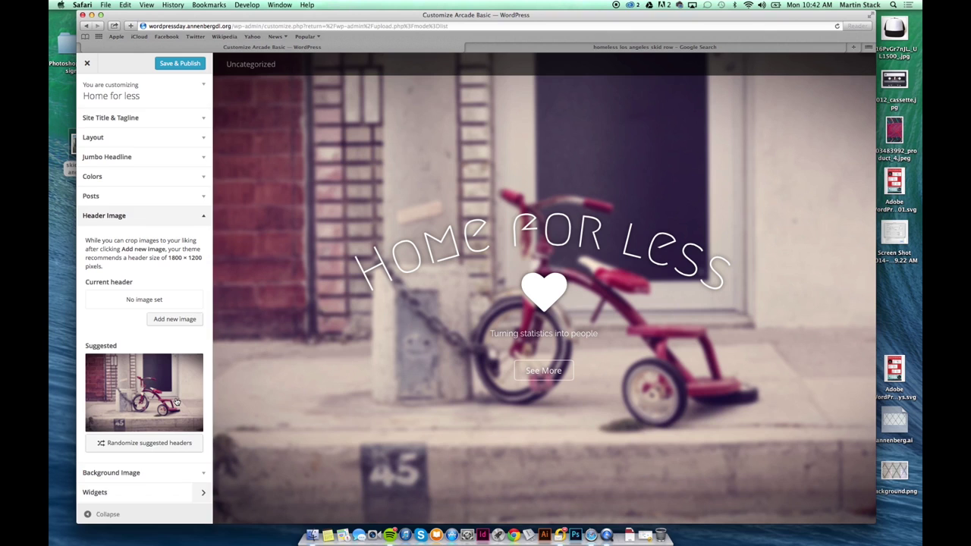
scroll(174, 408, down, 1)
Step: Use the skid row street photo from the Media Library as header, crop area shifted lower
click(177, 402)
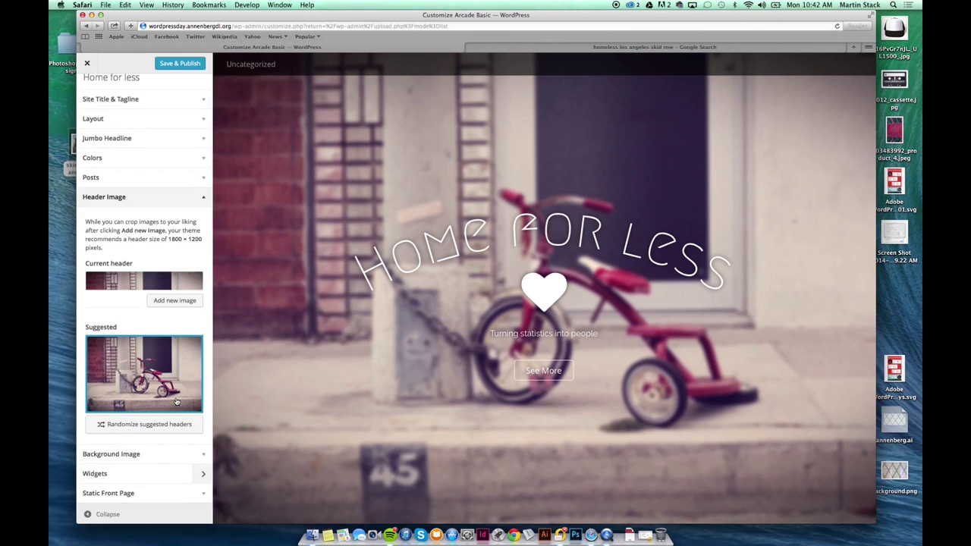
click(164, 302)
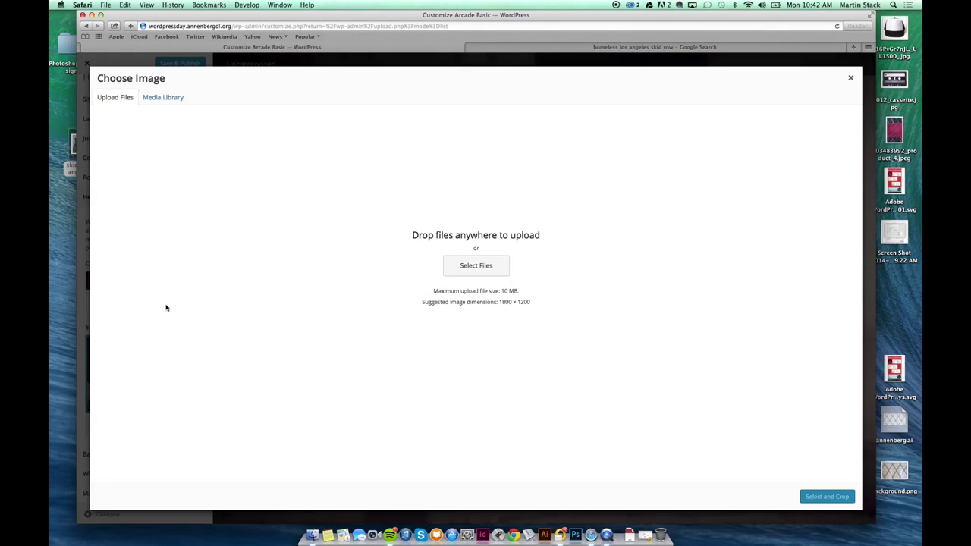
click(160, 101)
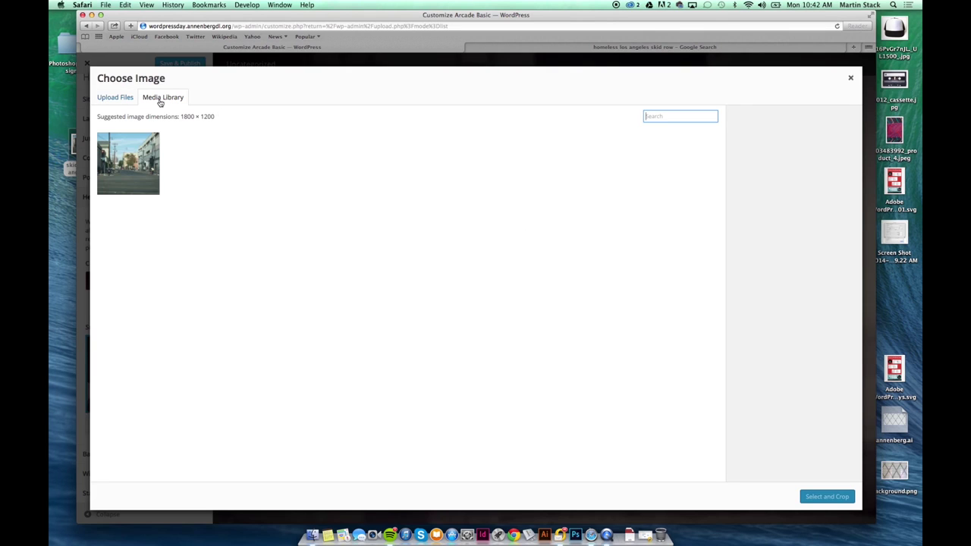
click(142, 169)
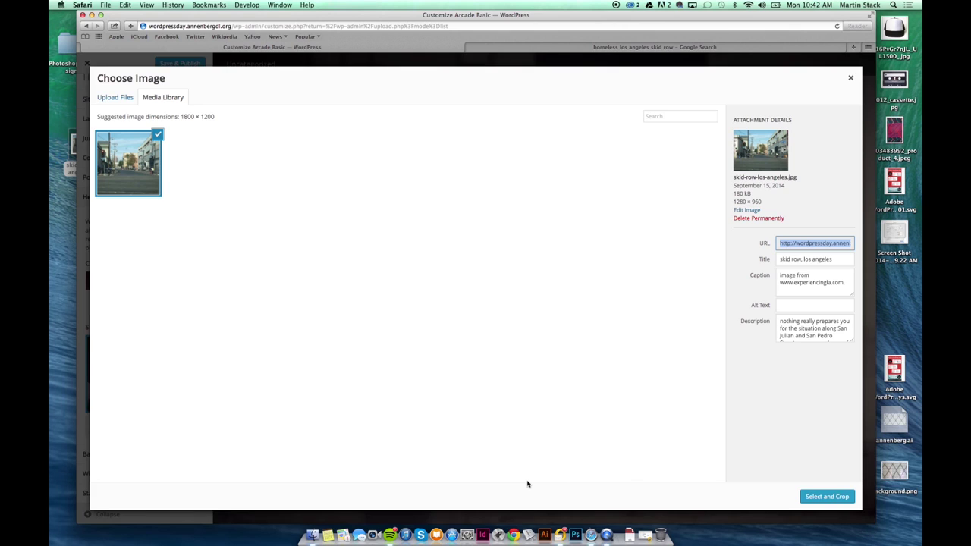
click(817, 497)
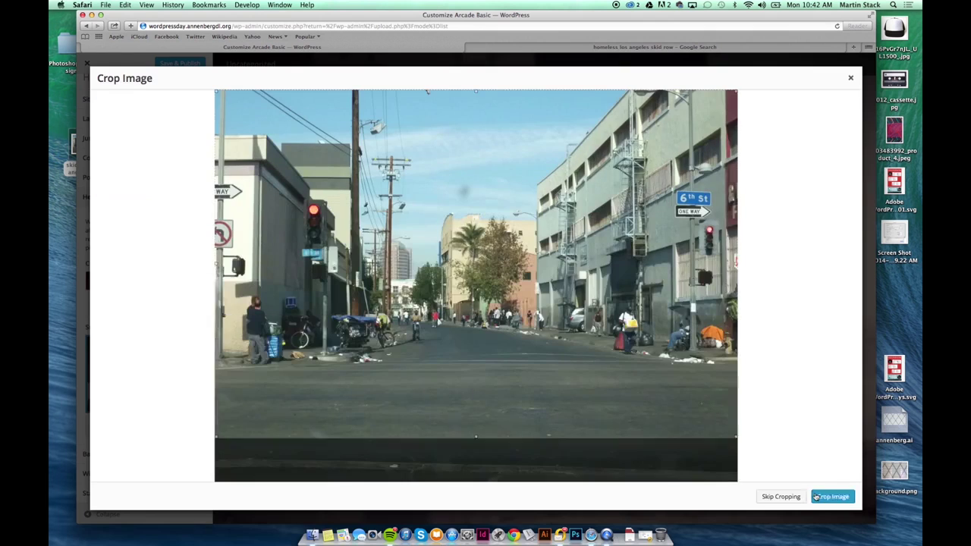
drag(435, 288, 450, 333)
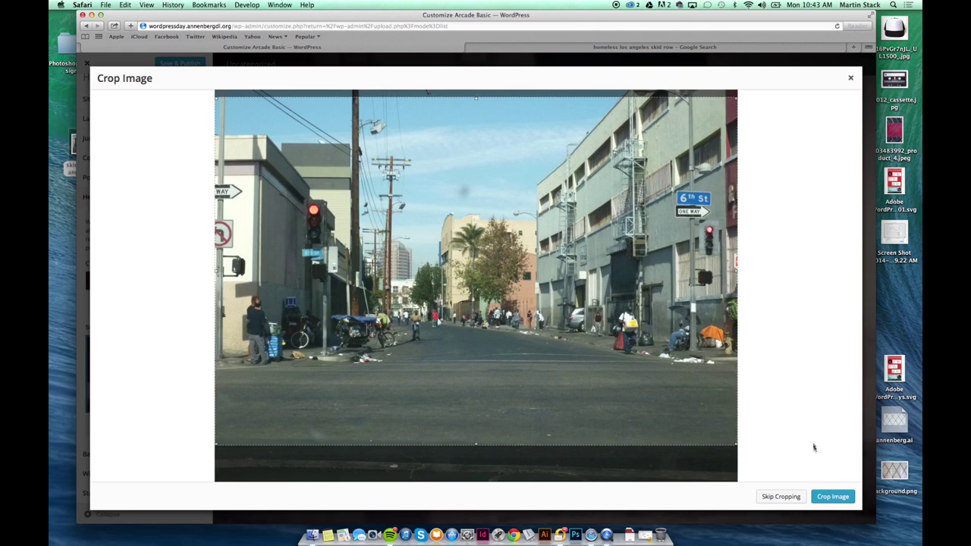
click(830, 496)
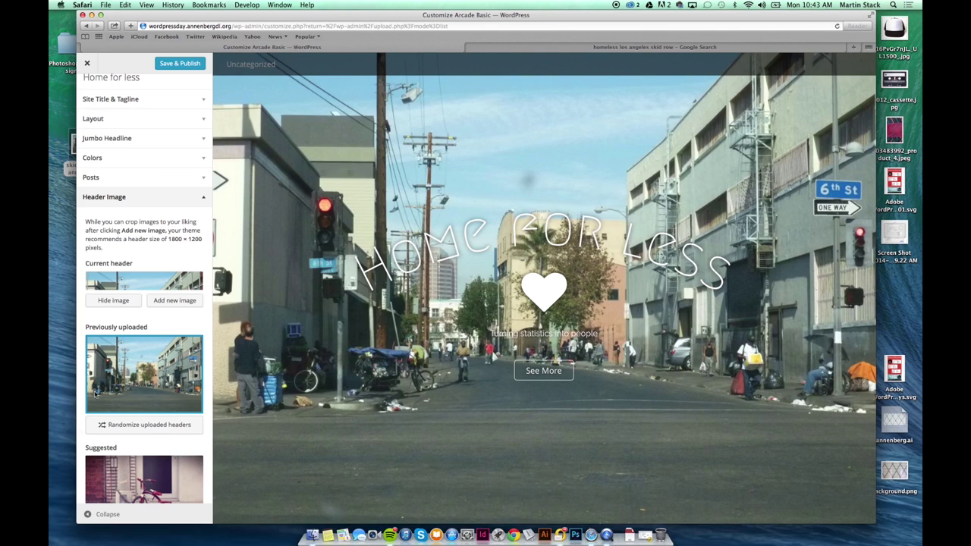
Step: Look through the background image settings and the First Sidebar's Recent Posts widget
scroll(97, 395, down, 3)
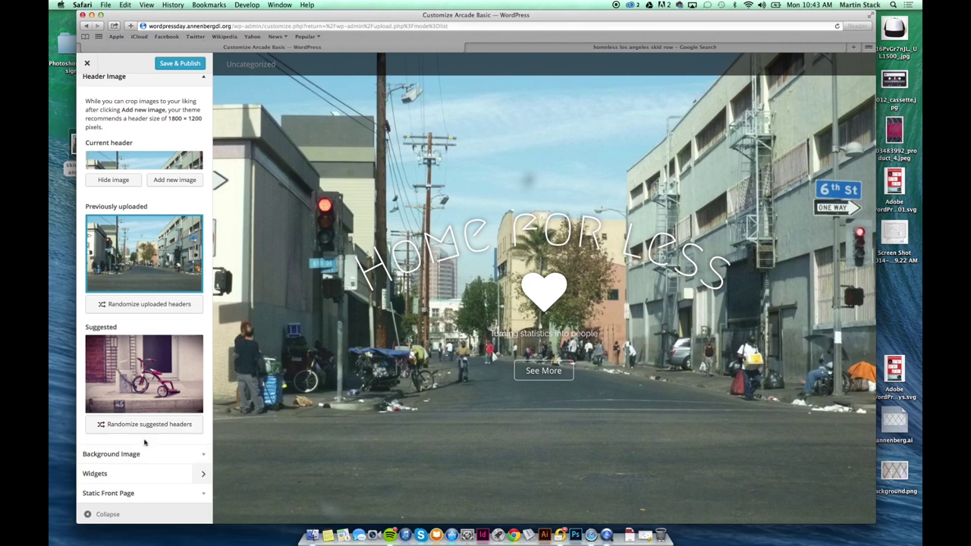
click(140, 455)
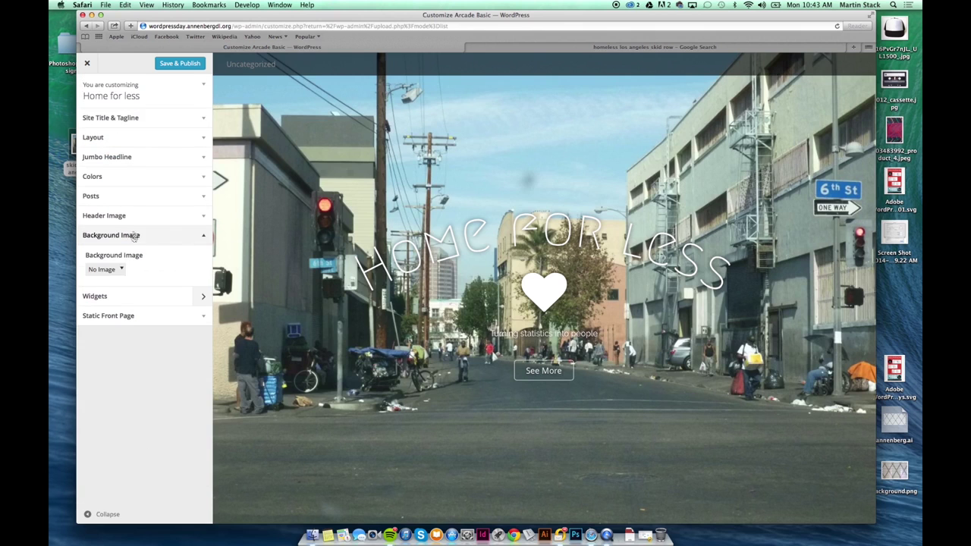
scroll(395, 324, down, 10)
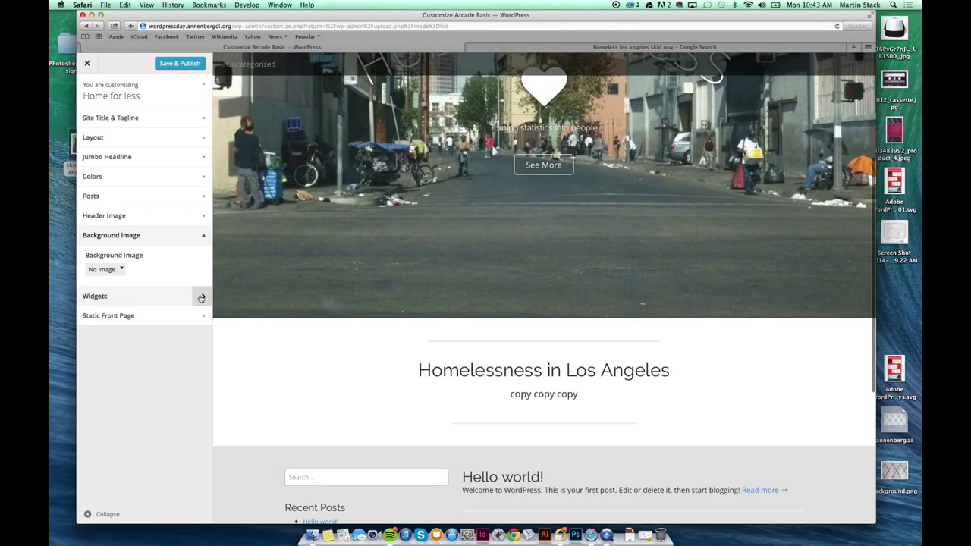
click(200, 297)
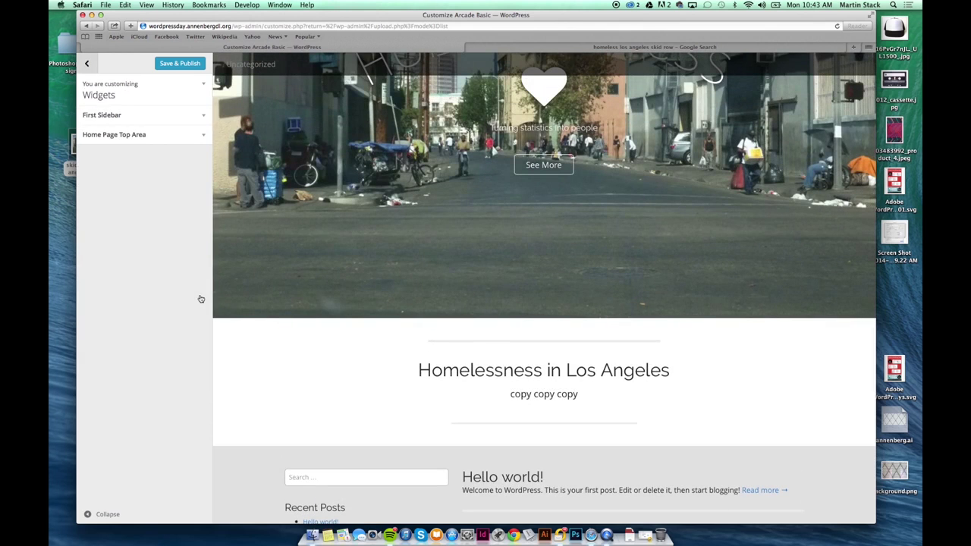
click(193, 119)
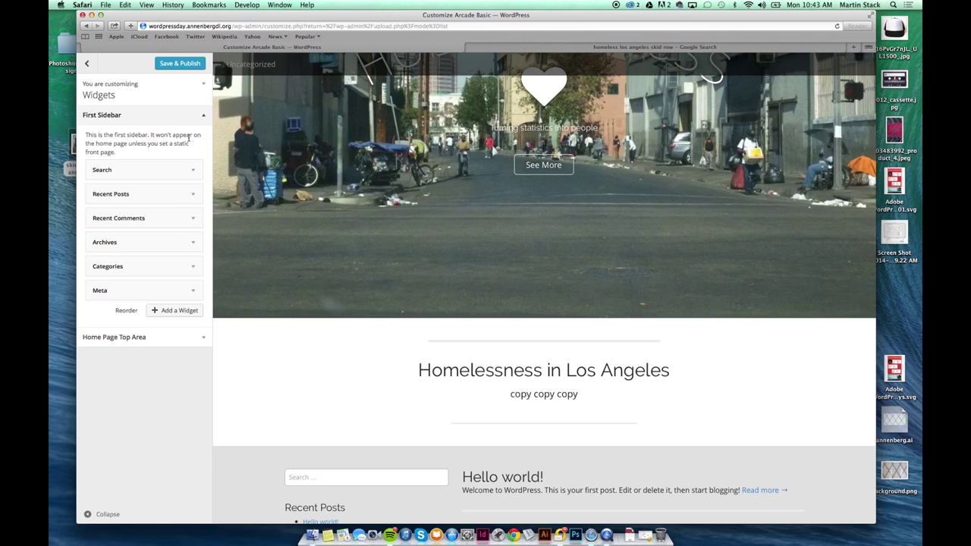
click(122, 193)
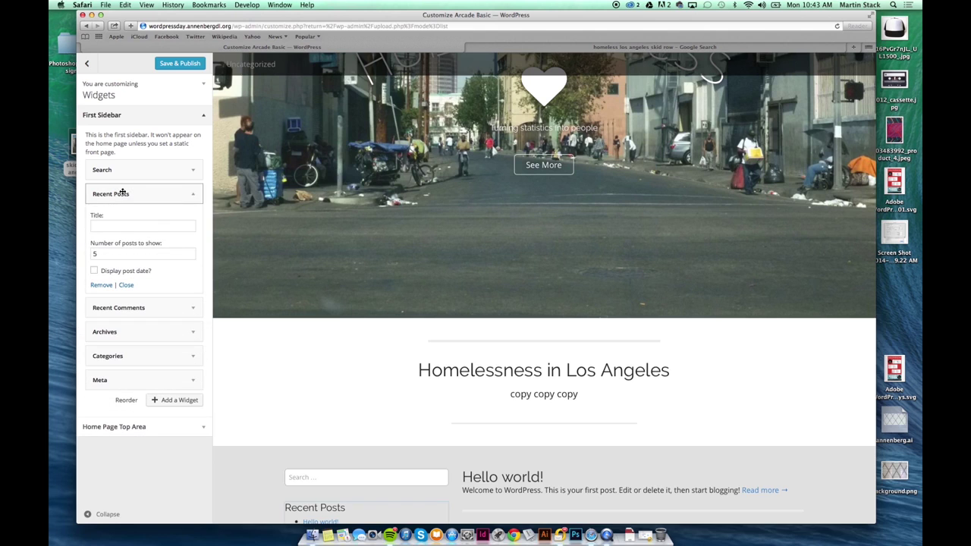
click(170, 225)
scroll(700, 328, down, 5)
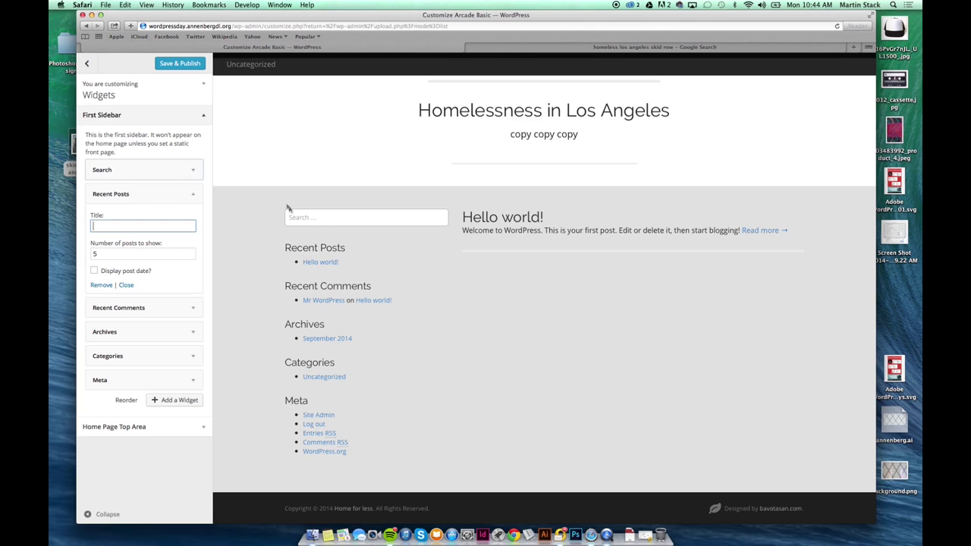
Step: Type 'Widg' in the preview search box, then list the Home Page Top Area's available widgets
click(174, 174)
click(365, 213)
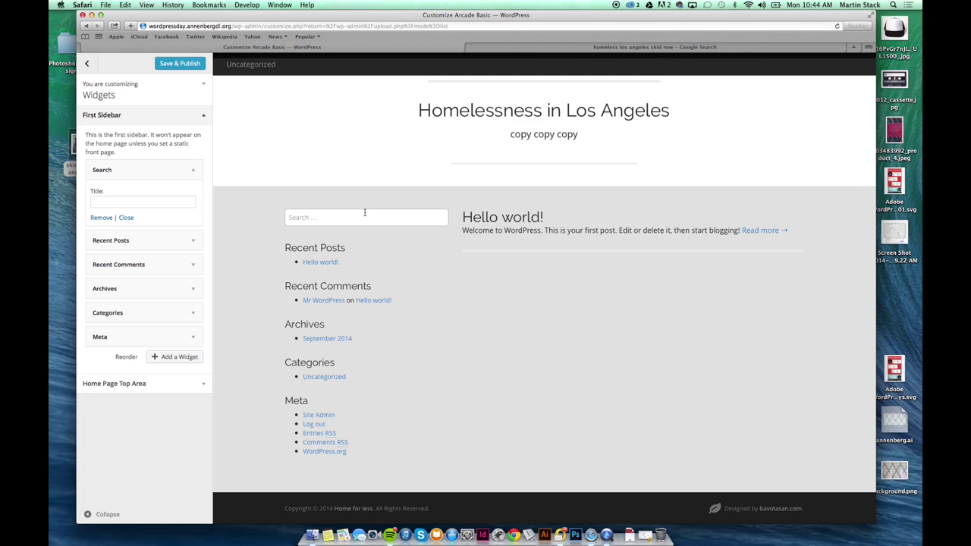
text(Widget 1)
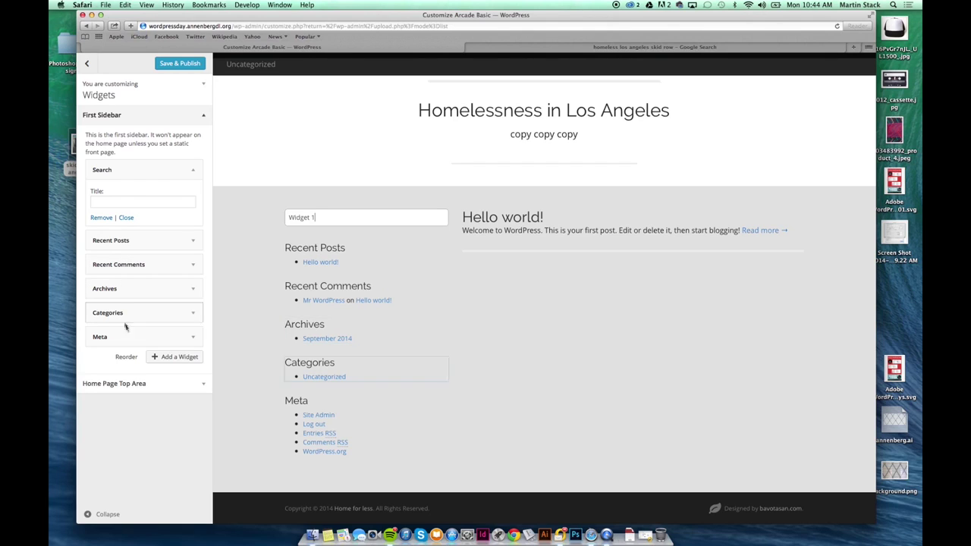
click(156, 389)
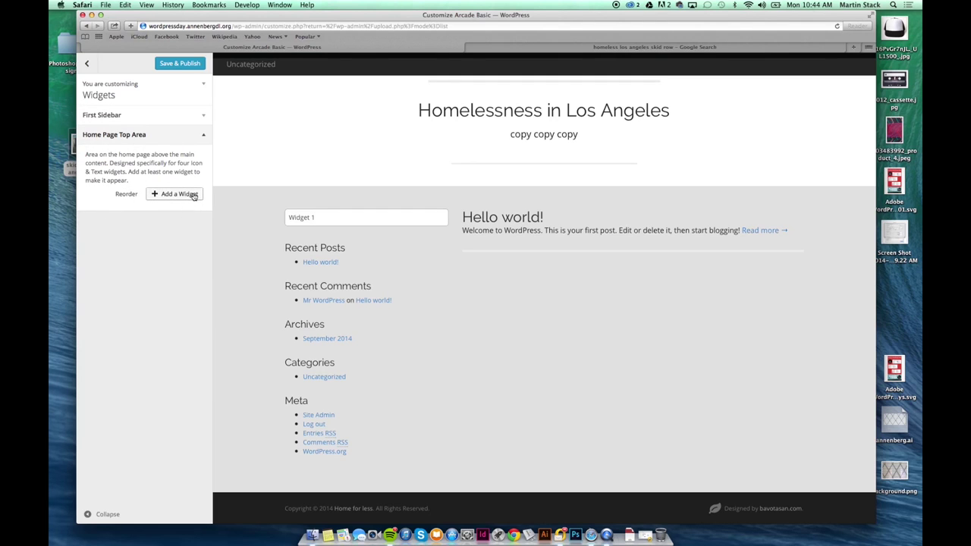
click(193, 196)
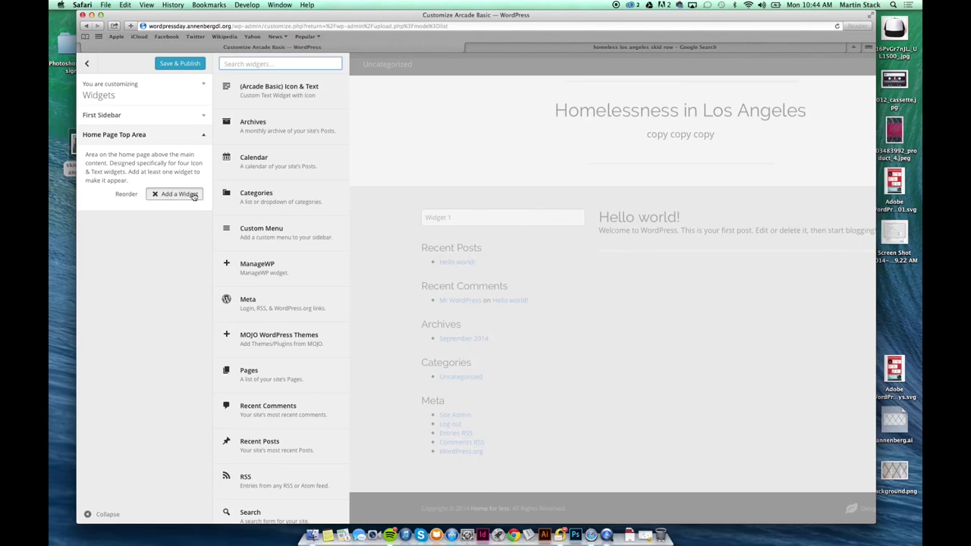
Step: Add an (Arcade Basic) Icon & Text widget titled 'This is what we are going to add' and publish
click(322, 99)
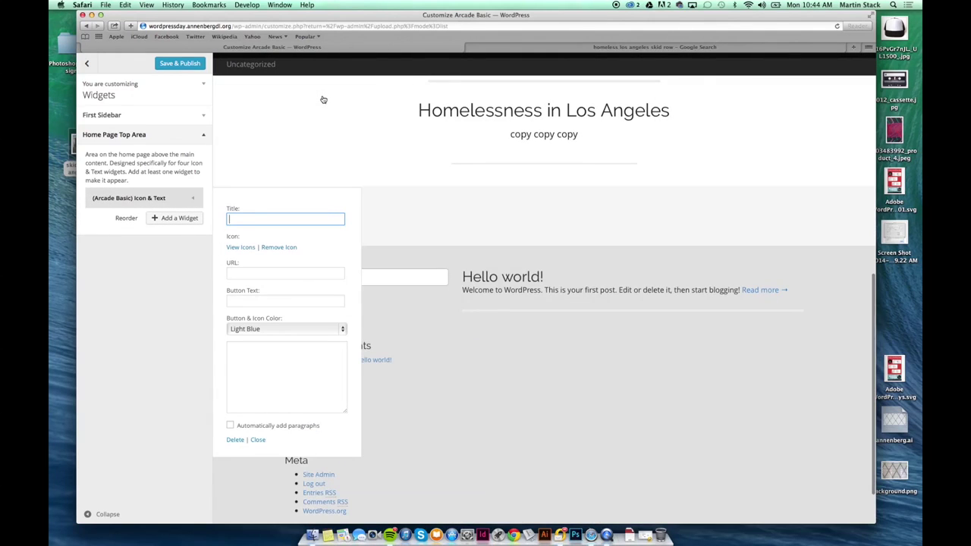
text(This is what we afr)
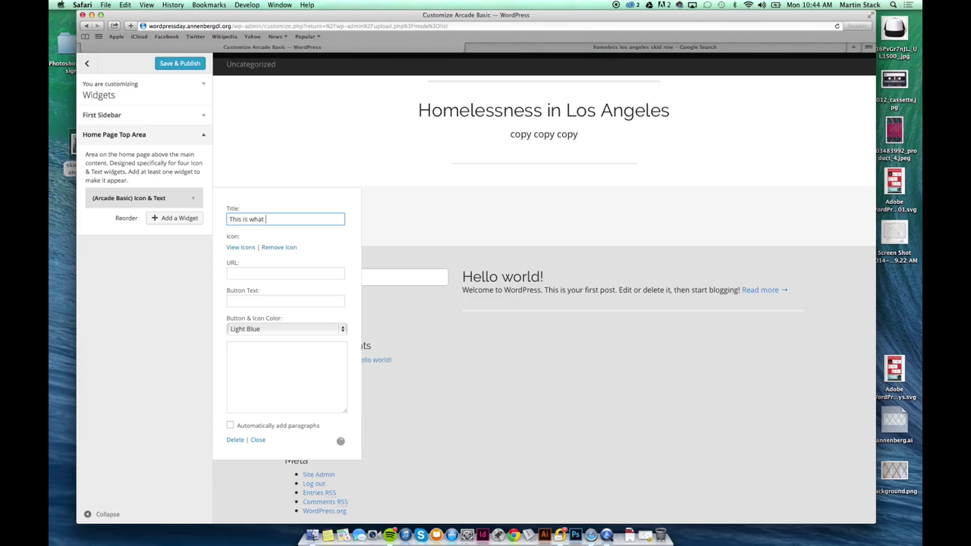
key(BackSpace)
key(BackSpace)
text(re going to add)
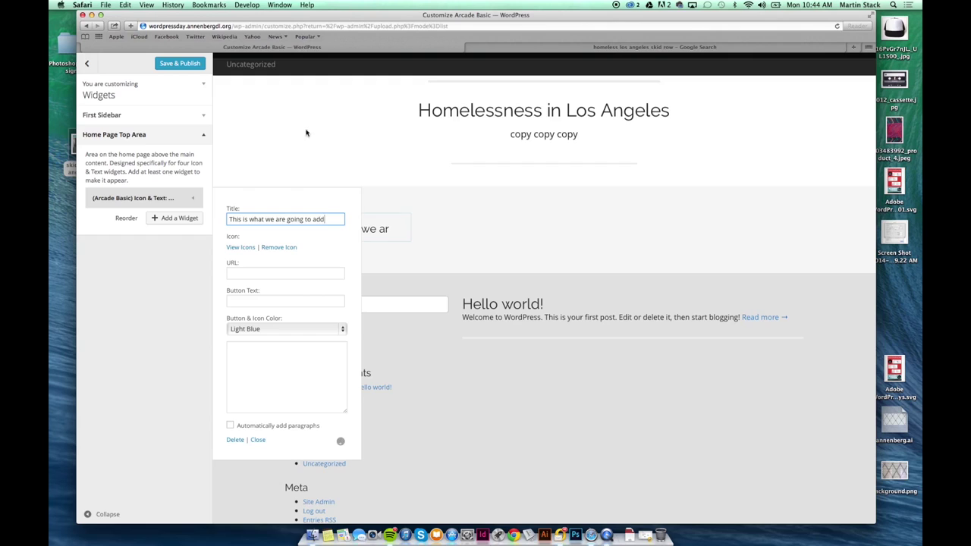
click(324, 245)
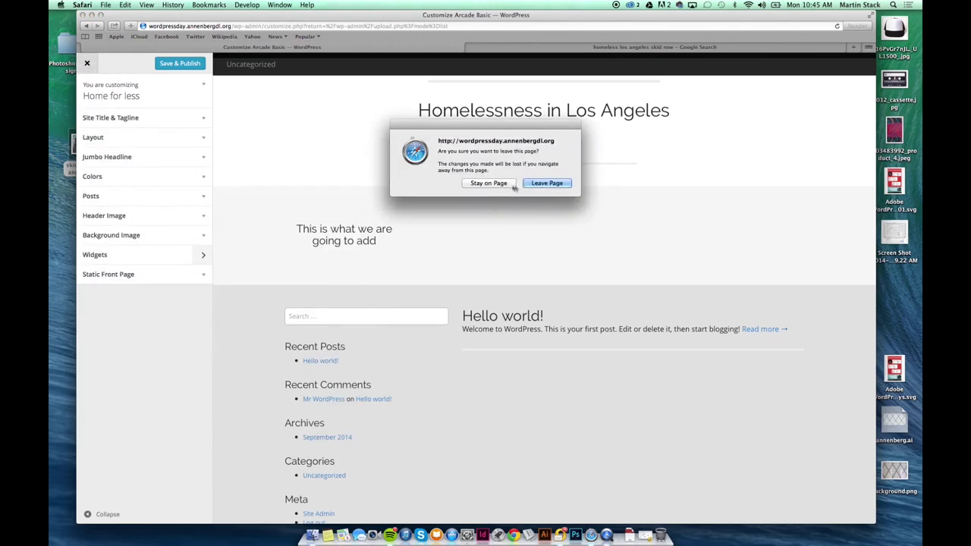
click(493, 186)
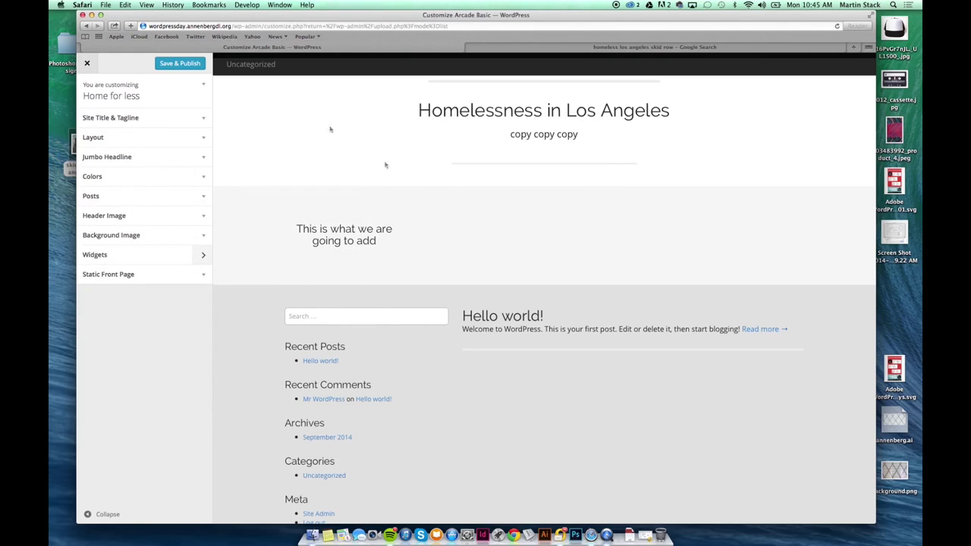
click(182, 65)
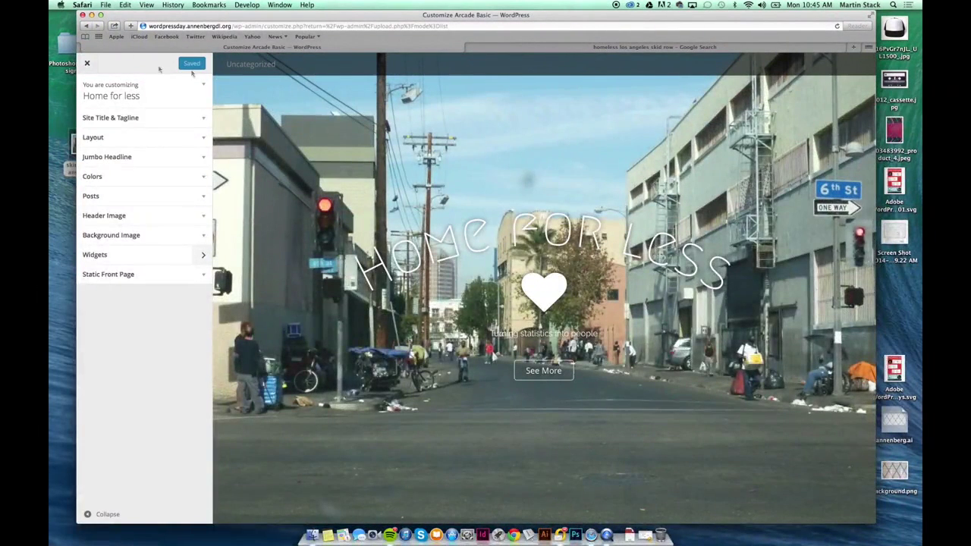
Step: Close the customizer, view the live 'Home for less' front page, then go to the Dashboard
click(86, 63)
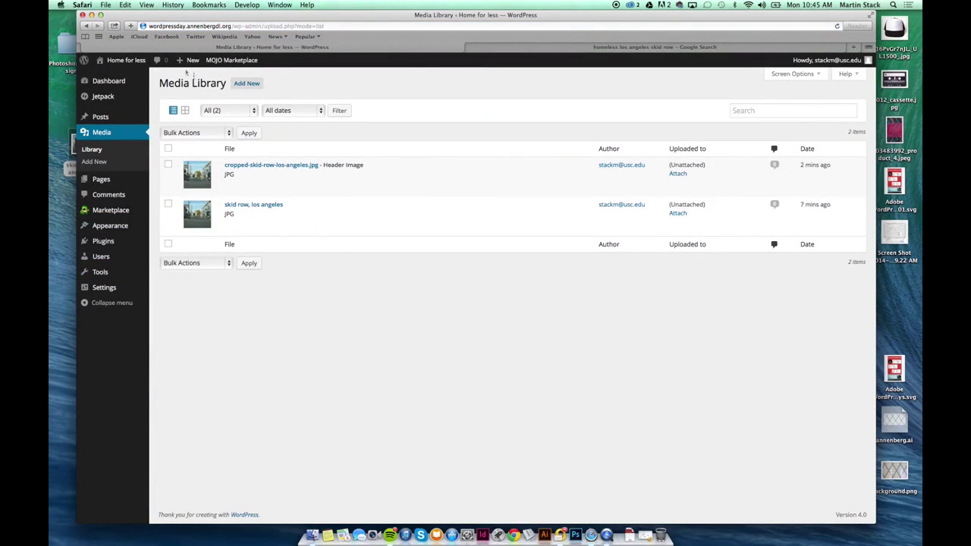
click(129, 63)
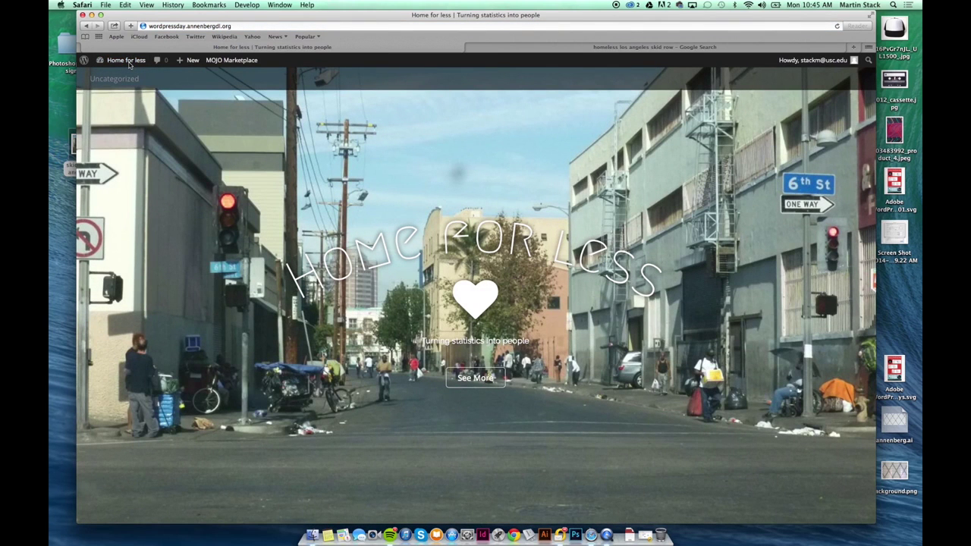
mouse_move(129, 58)
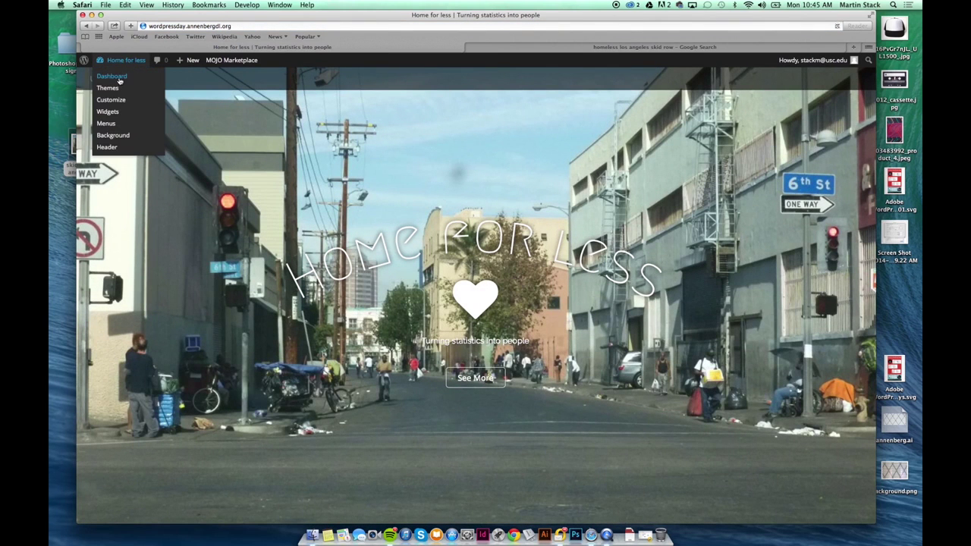
click(119, 79)
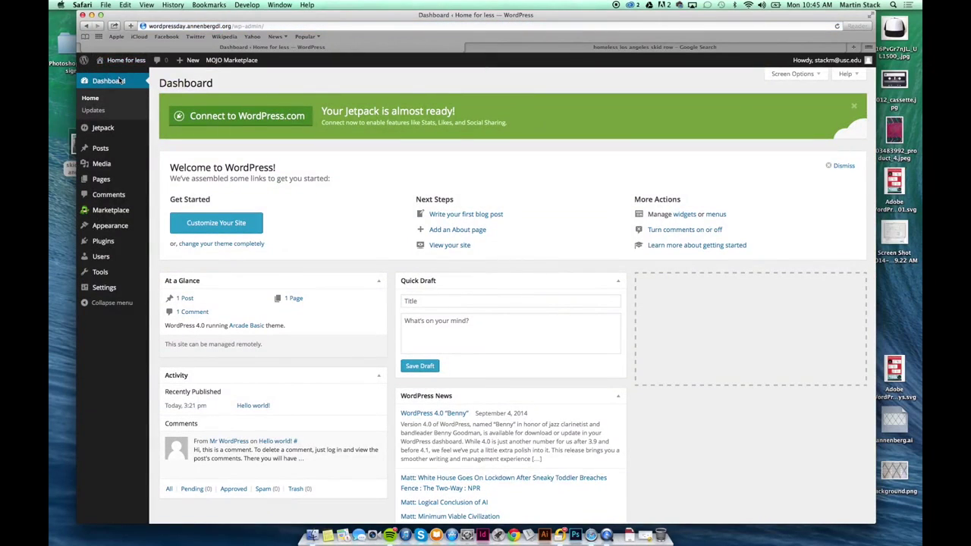
mouse_move(123, 64)
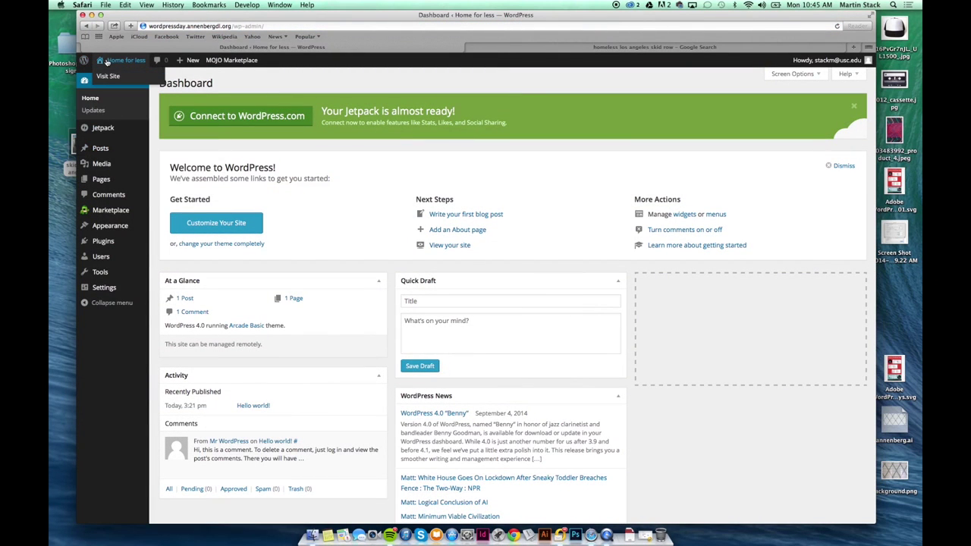
scroll(395, 281, down, 3)
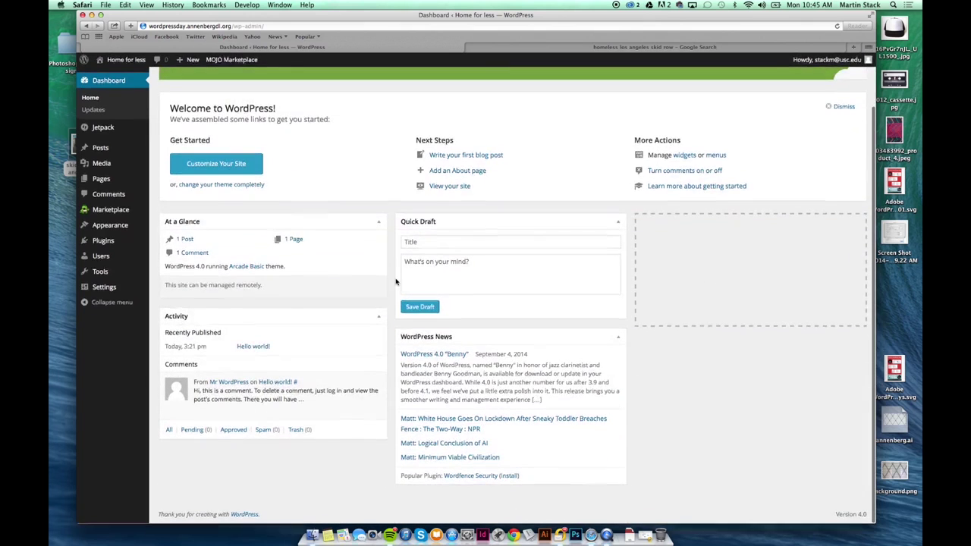
Step: Follow the widgets link under the Dashboard's More Actions to reach the Widgets page
scroll(395, 281, up, 2)
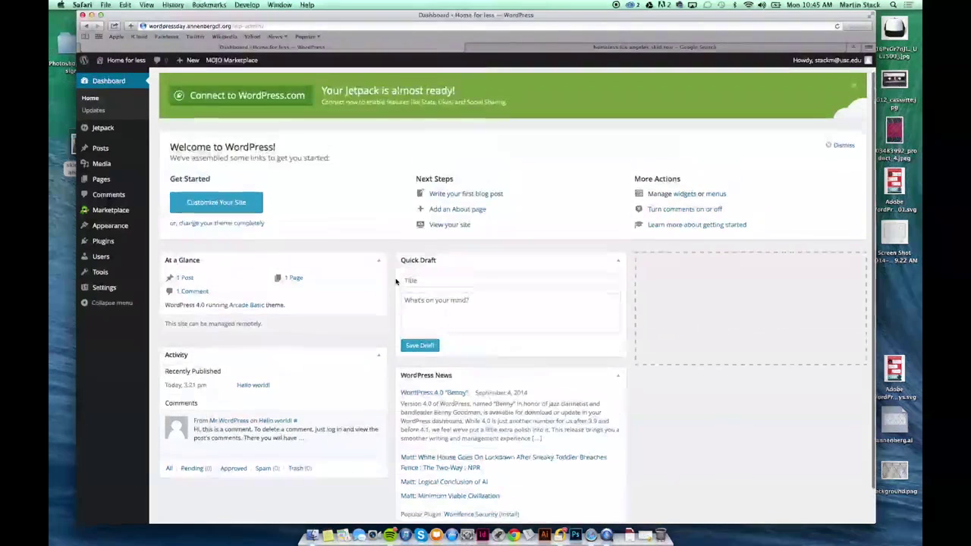
click(687, 195)
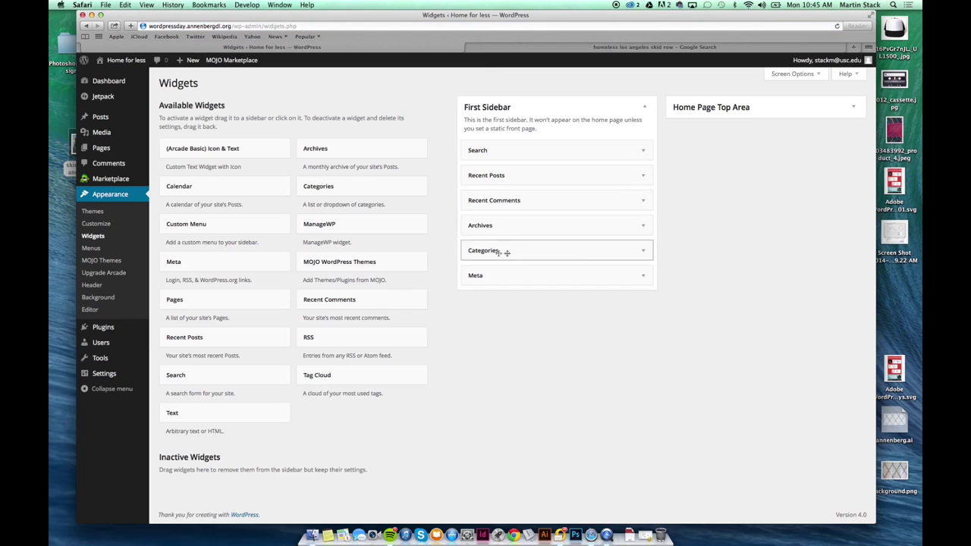
Step: Drag an RSS widget into the Home Page Top Area below the Icon & Text widget
click(854, 107)
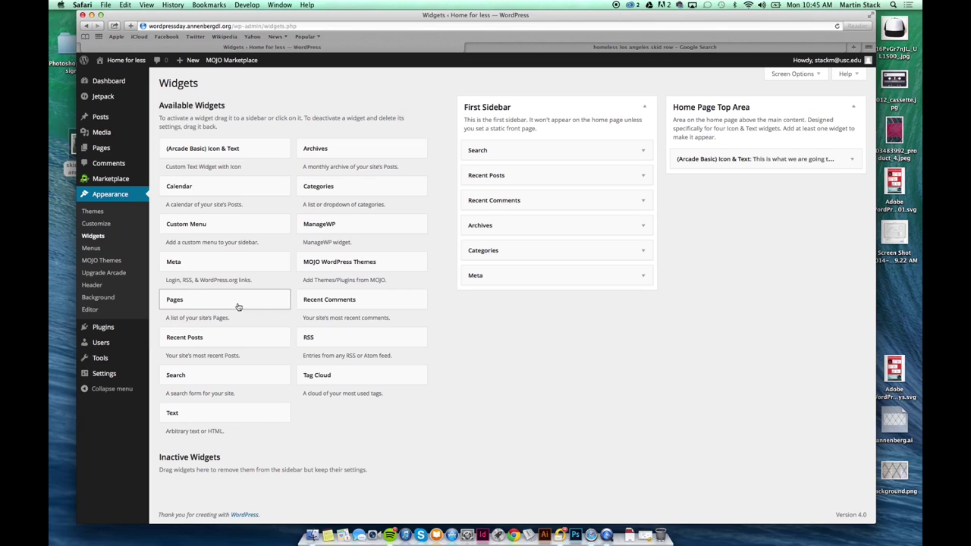
drag(384, 341, 755, 186)
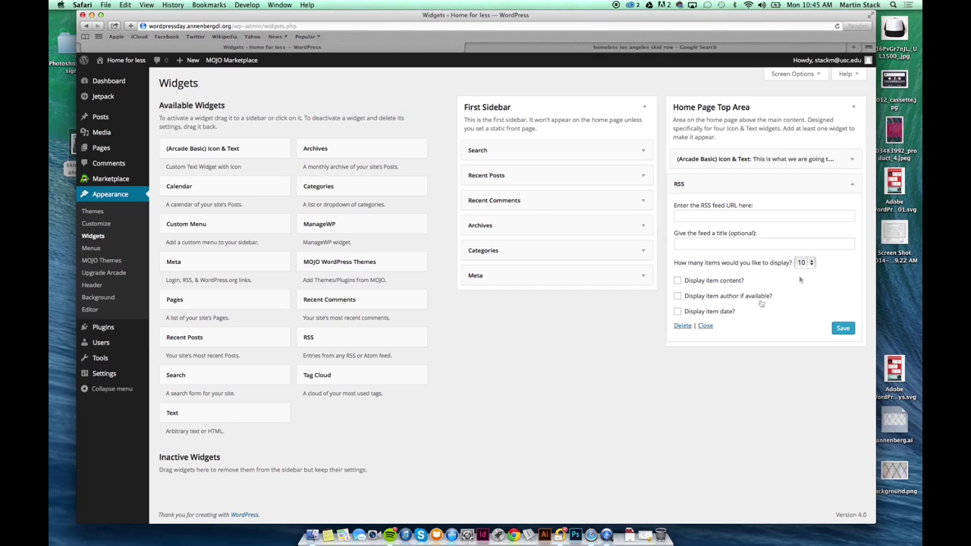
click(855, 185)
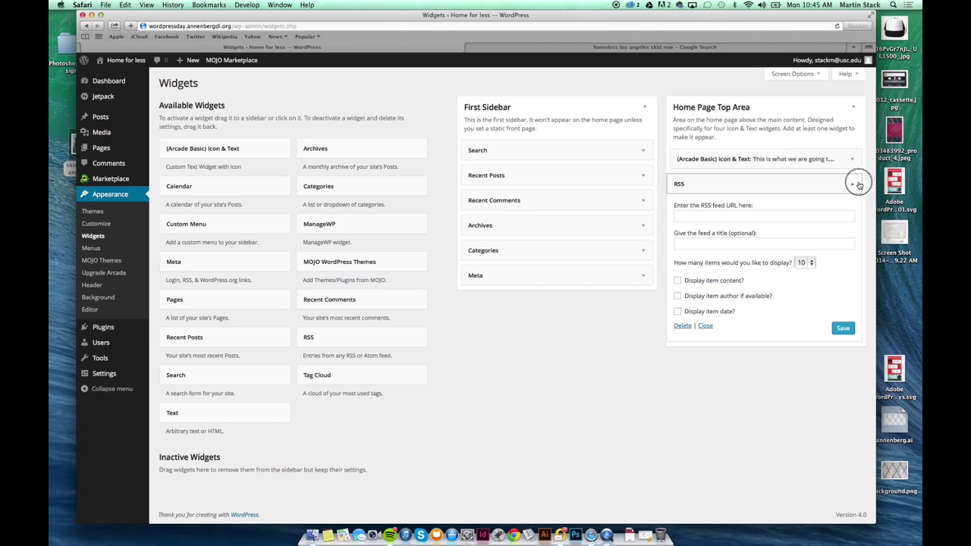
click(105, 225)
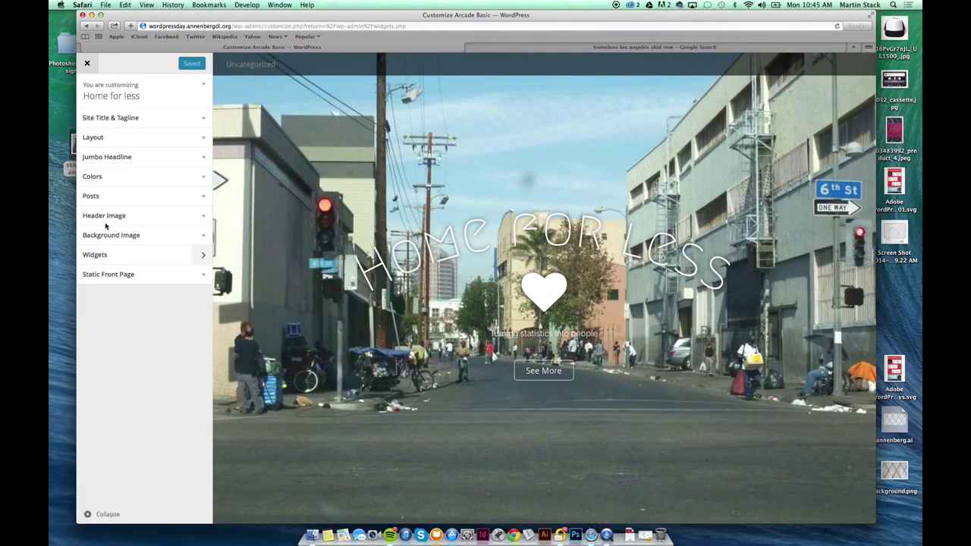
Step: Check the RSS widget and First Sidebar in the customizer's Widgets panel, then exit the customizer
click(141, 264)
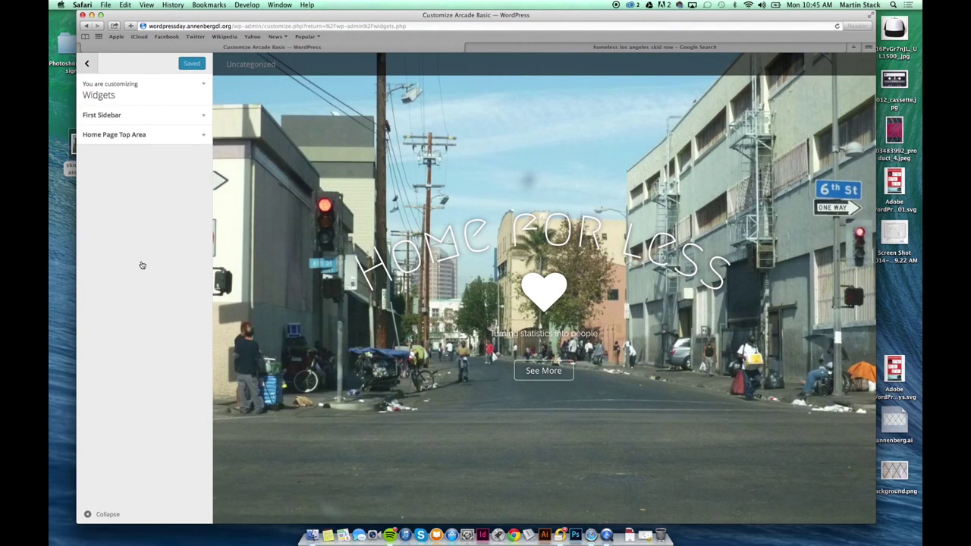
click(154, 139)
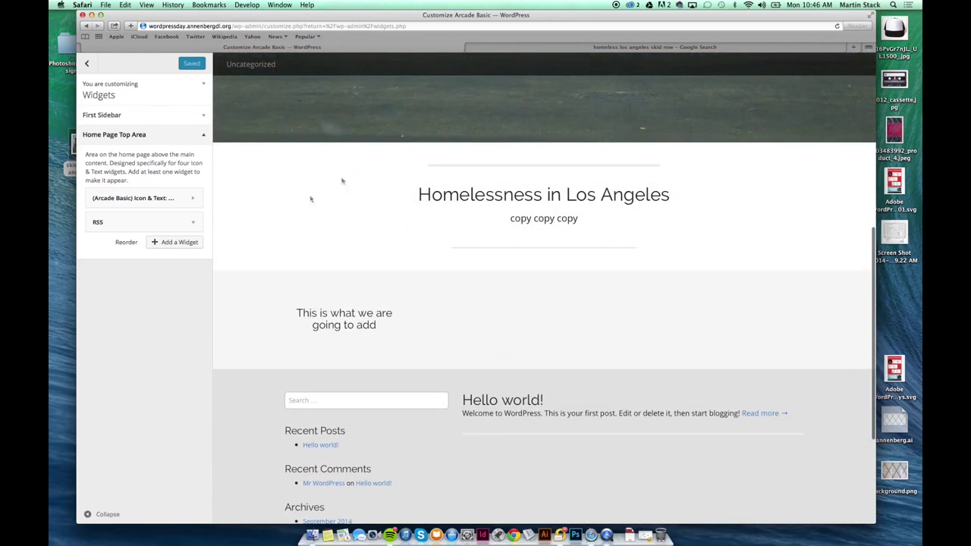
click(191, 223)
click(191, 225)
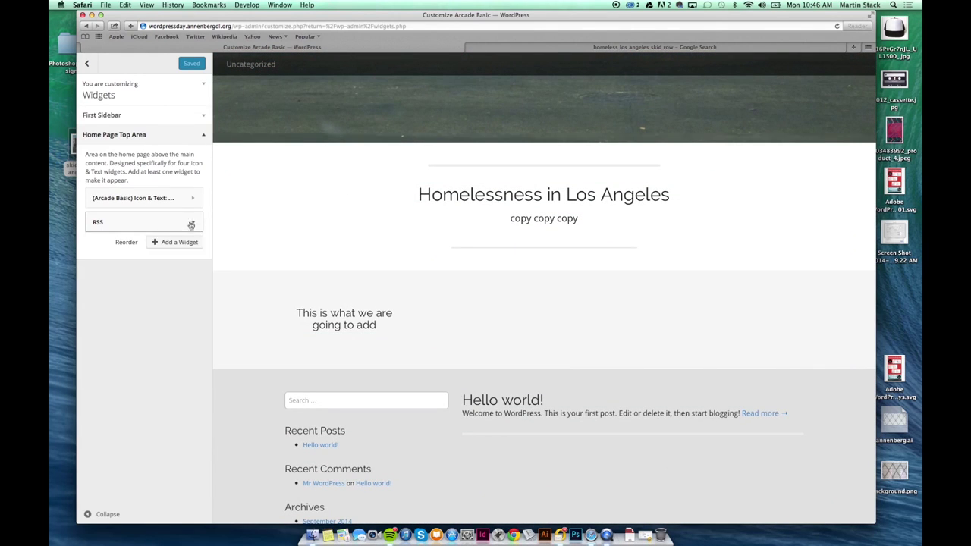
click(115, 114)
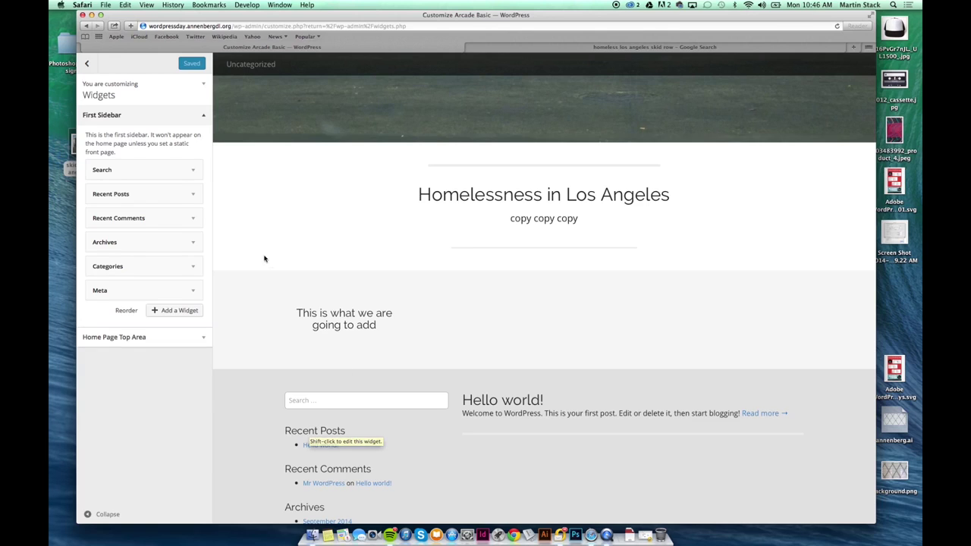
scroll(377, 260, down, 5)
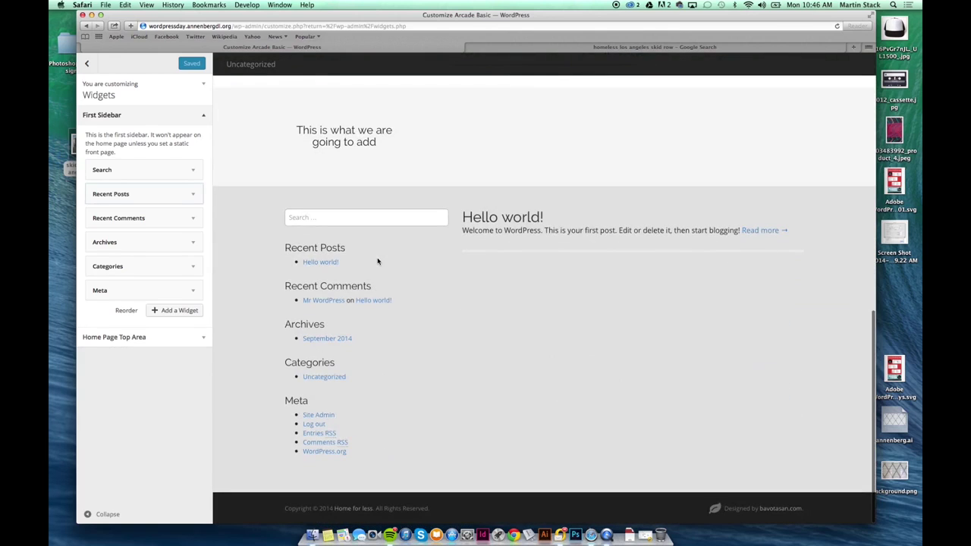
scroll(377, 261, up, 15)
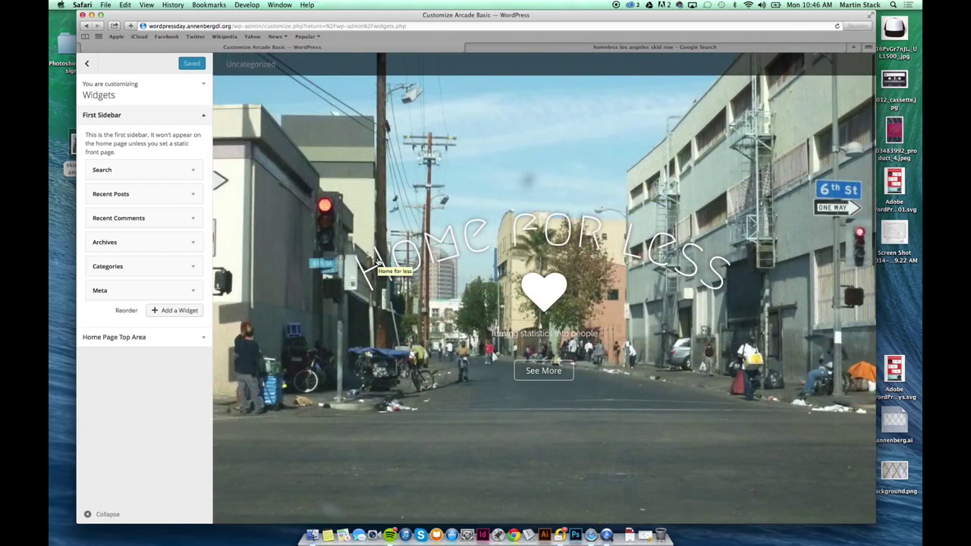
click(86, 64)
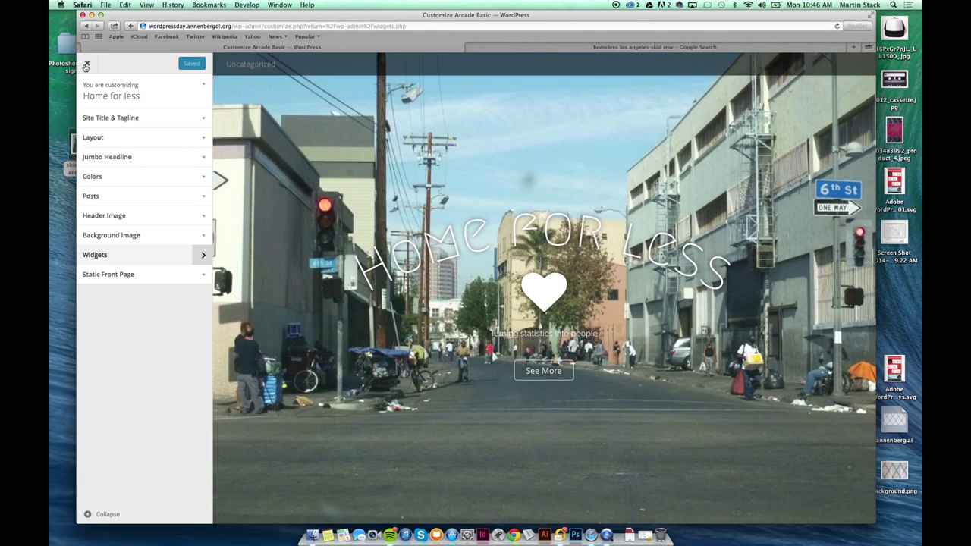
click(86, 65)
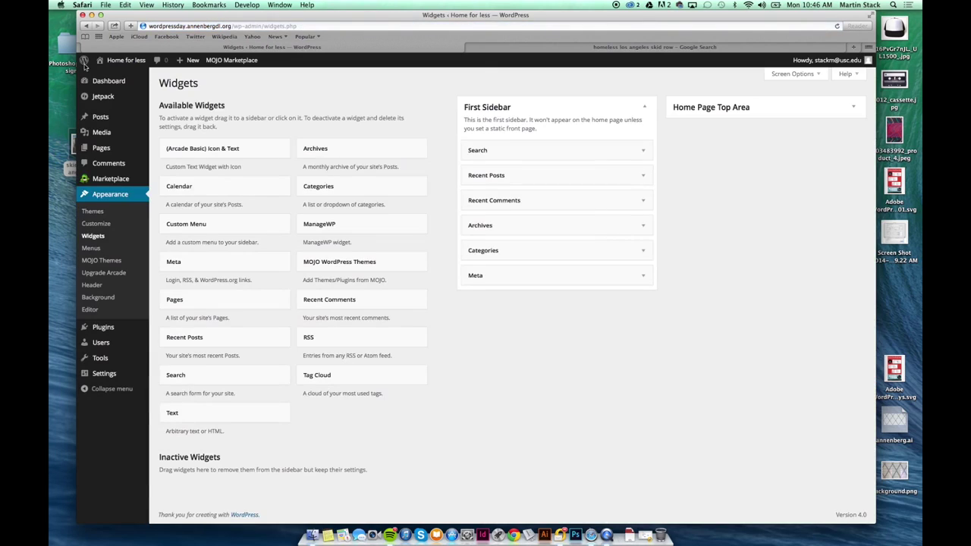
Step: From Appearance > Themes, open the MOJO Themes catalogue of paid themes like Highend and Creativo 4.0
mouse_move(110, 182)
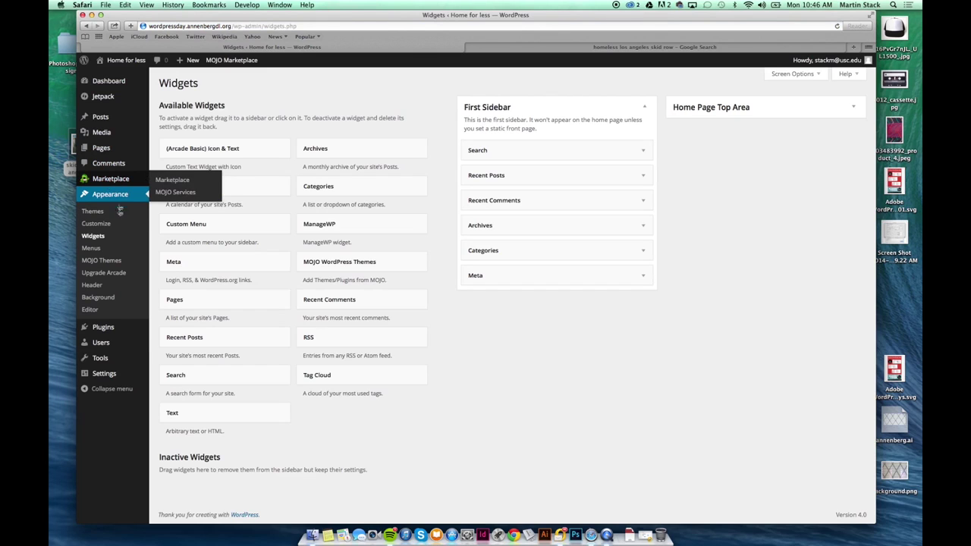
click(104, 212)
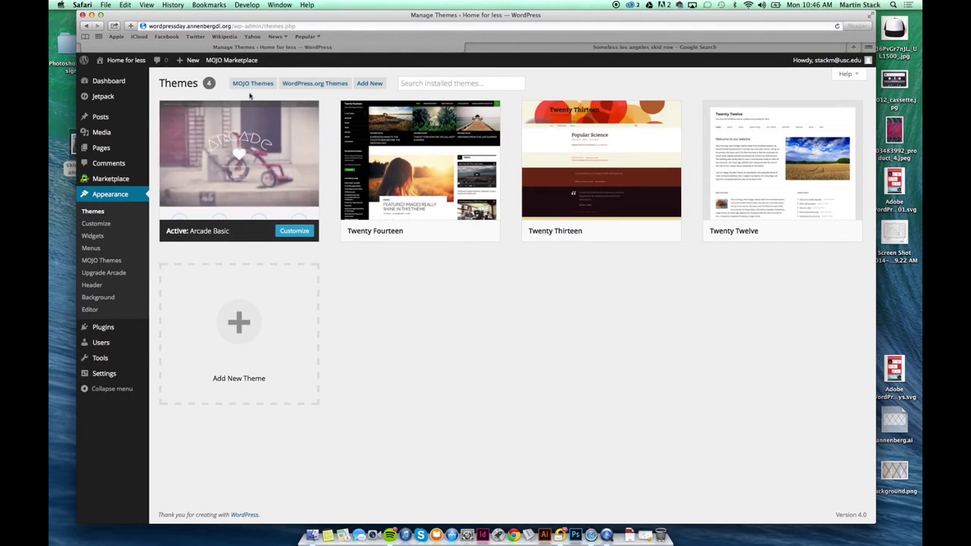
click(253, 87)
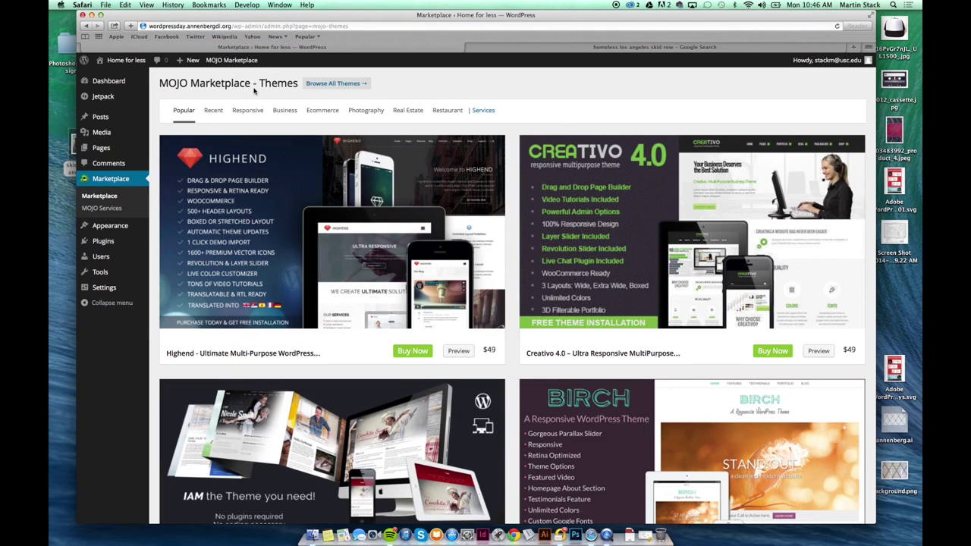
Step: Open the Highend theme card to load its HB-Themes live demo
click(289, 208)
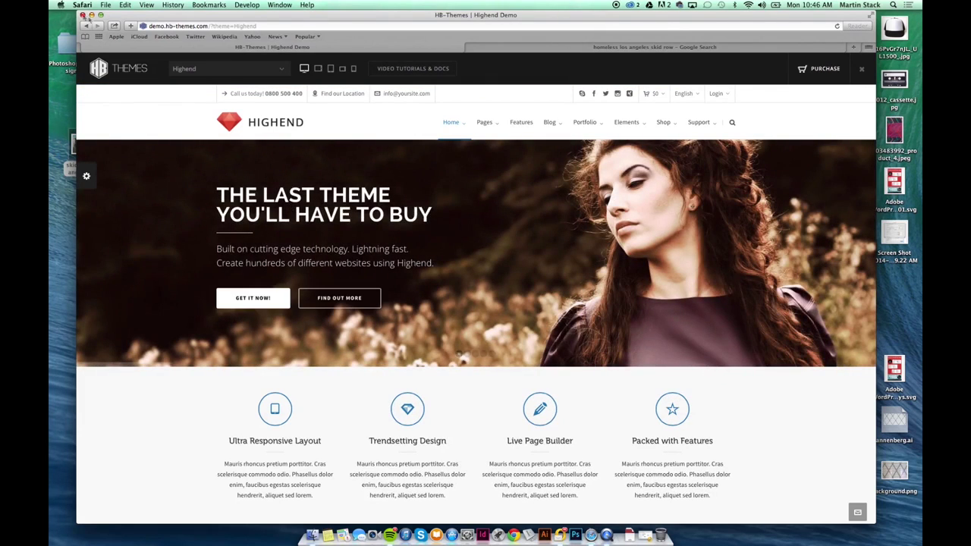
Step: Step back and forward through the browser history to the marketplace, then launch Highend's Preview demo
click(88, 27)
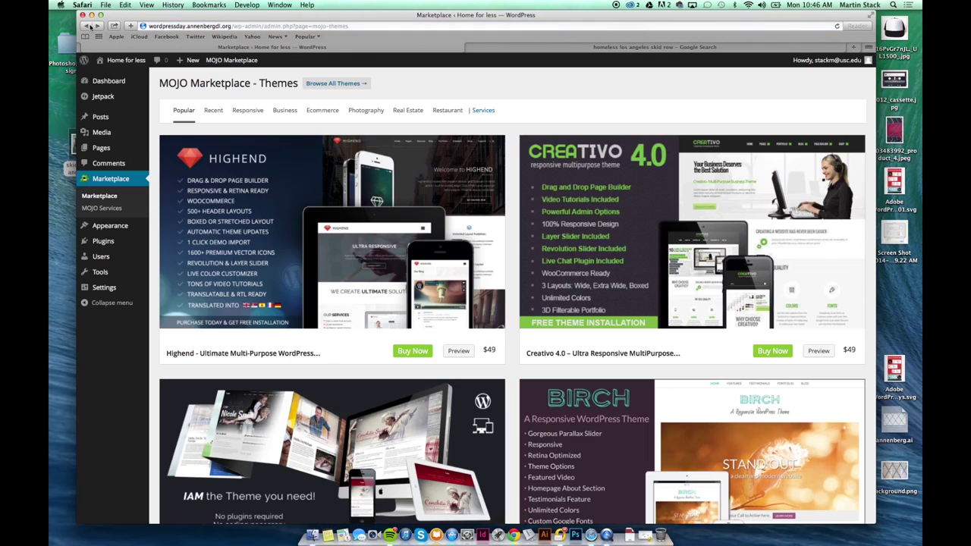
click(87, 27)
click(87, 26)
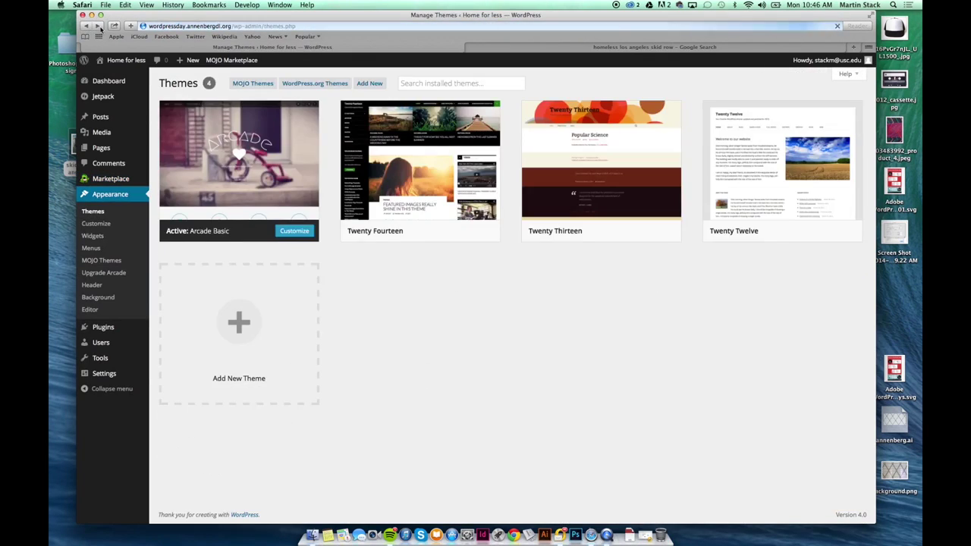
click(98, 27)
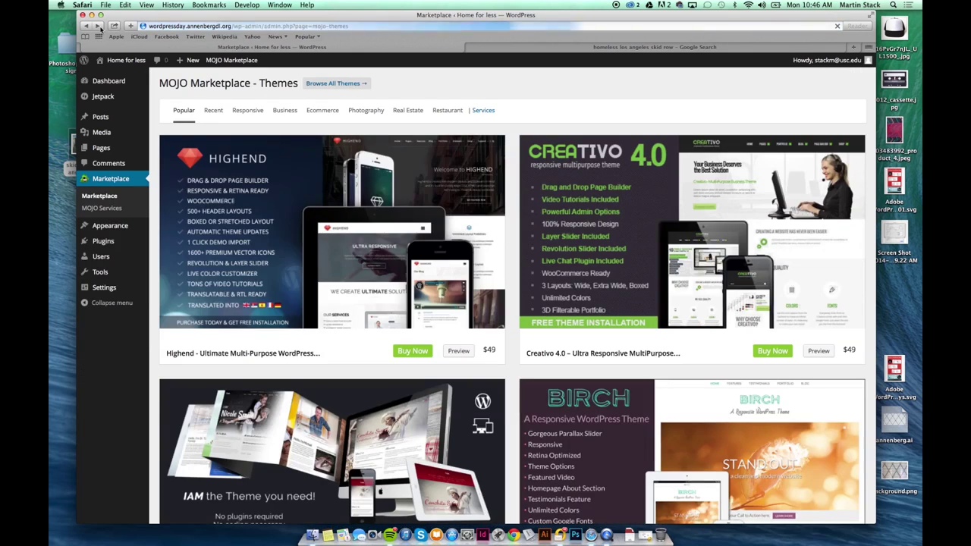
click(466, 350)
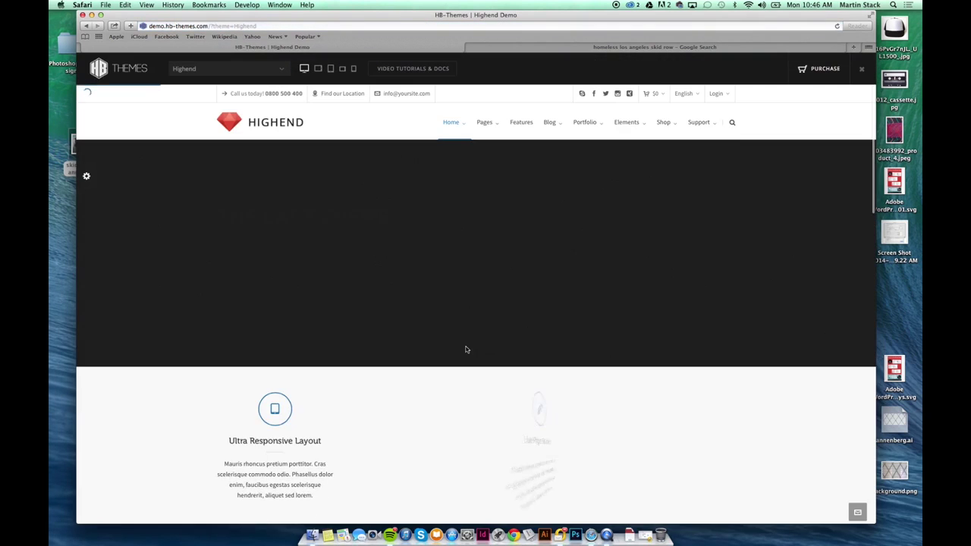
Step: Scroll through the Highend demo homepage, then go back to the MOJO Marketplace themes list
scroll(466, 350, down, 8)
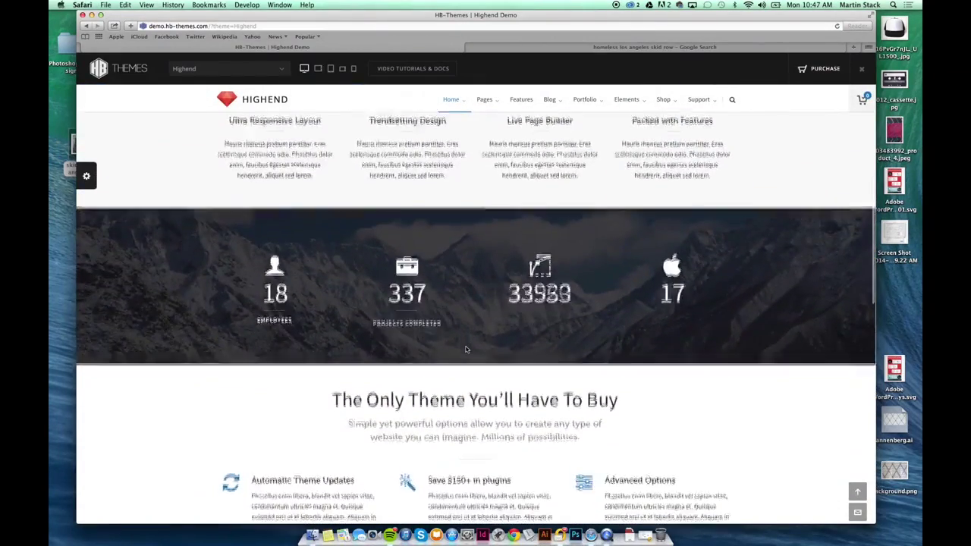
scroll(466, 349, down, 4)
scroll(466, 350, down, 3)
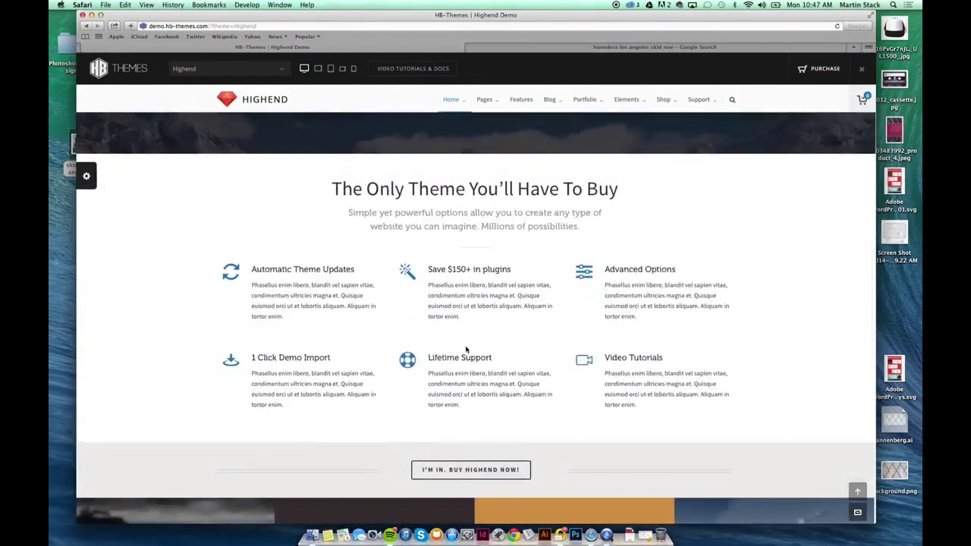
scroll(728, 259, down, 8)
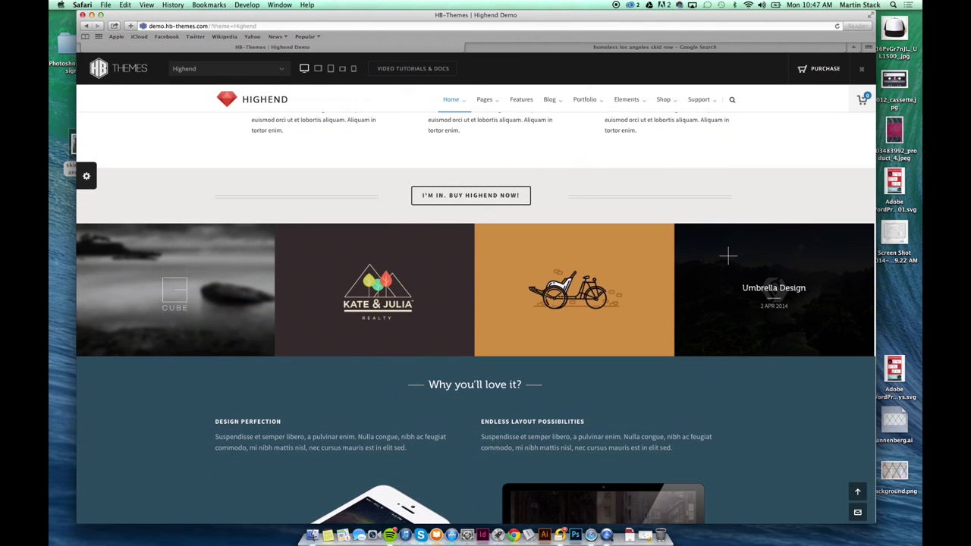
scroll(726, 255, down, 2)
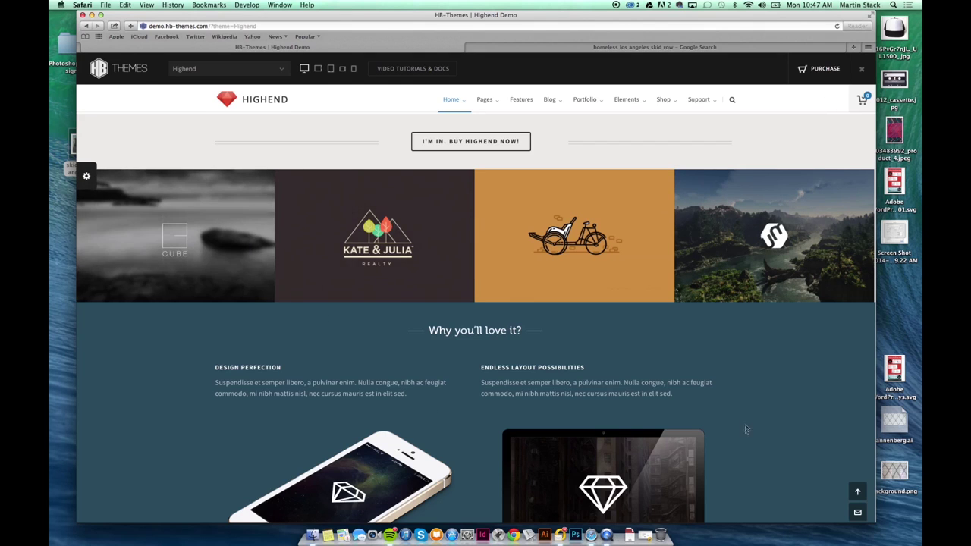
scroll(527, 356, down, 3)
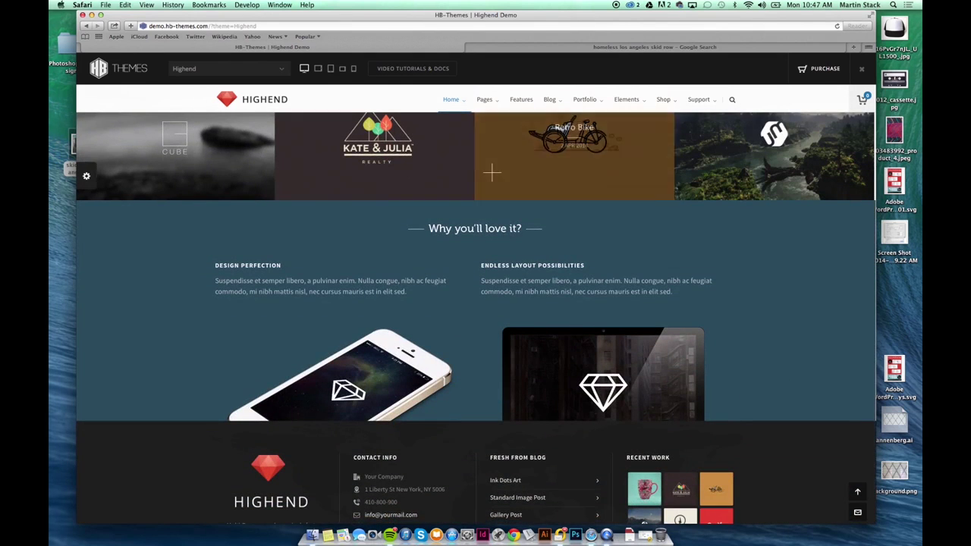
scroll(491, 175, up, 10)
scroll(491, 175, down, 2)
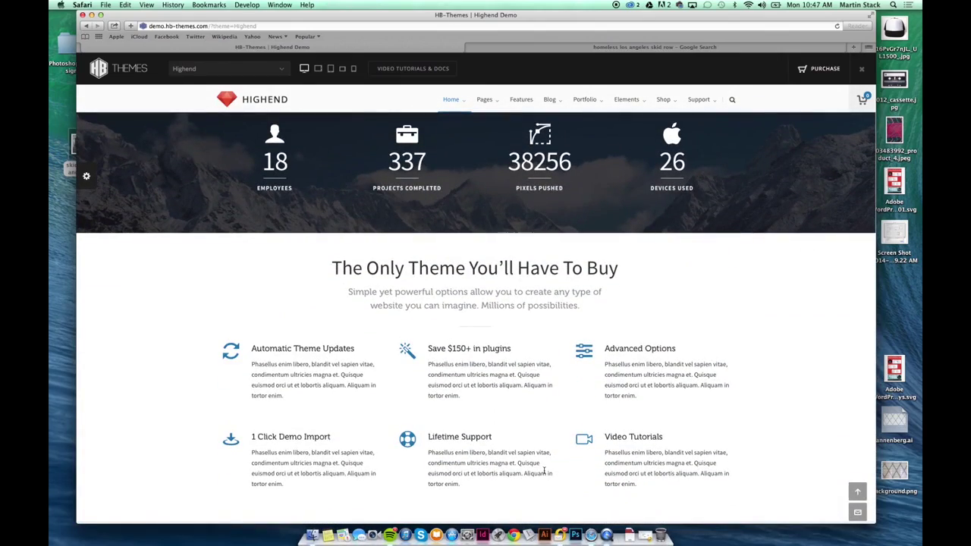
scroll(544, 471, up, 9)
scroll(349, 418, down, 3)
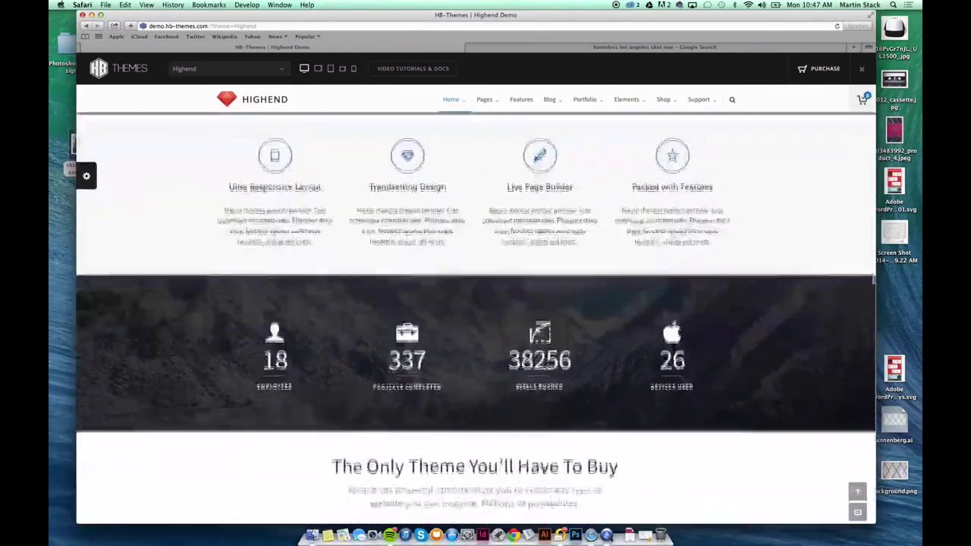
scroll(326, 286, up, 7)
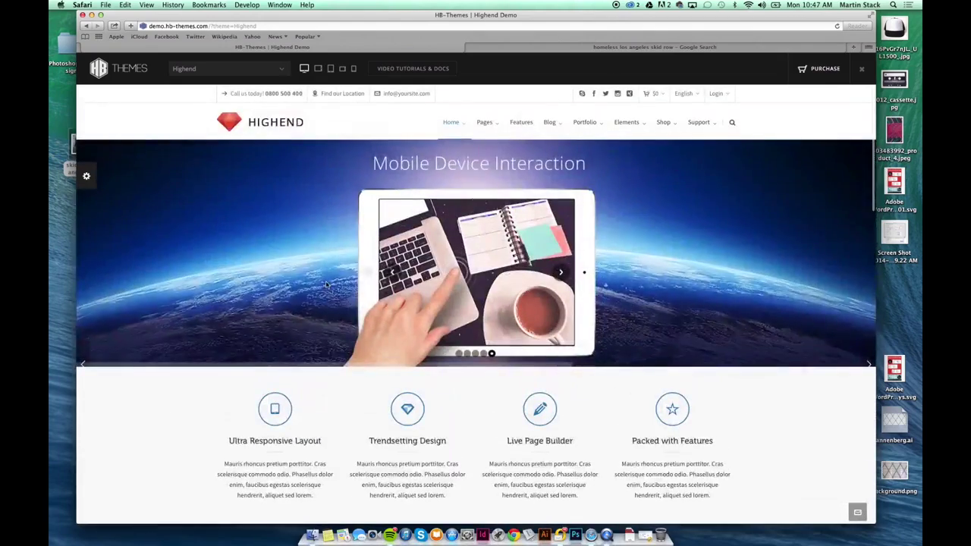
scroll(326, 286, down, 4)
scroll(326, 285, down, 5)
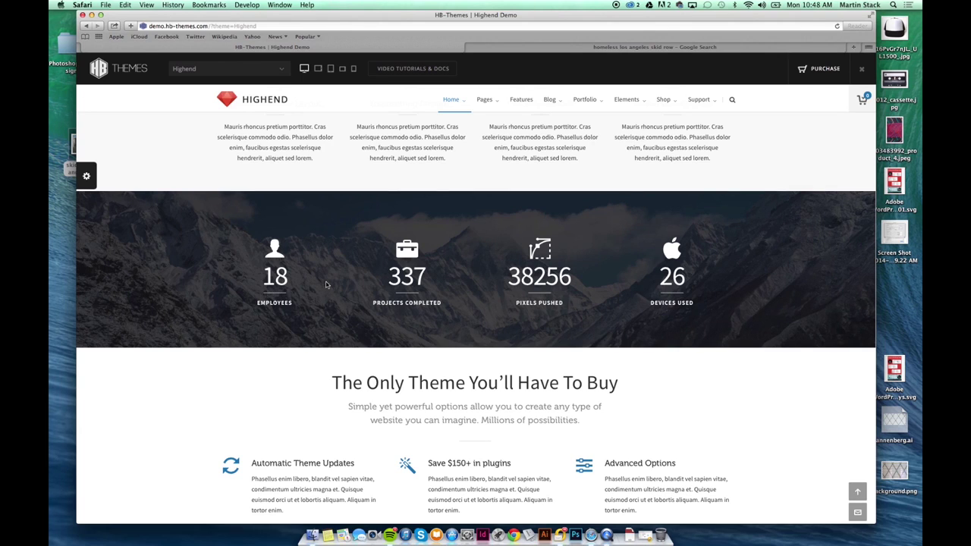
click(86, 26)
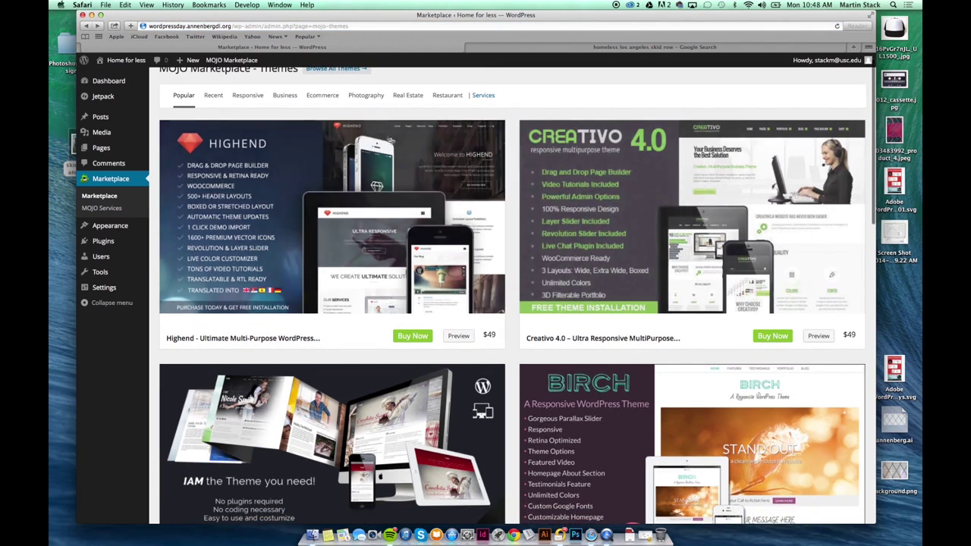
Step: Browse the Responsive and Photography marketplace categories, then return to the installed Themes page with Arcade Basic active
click(239, 95)
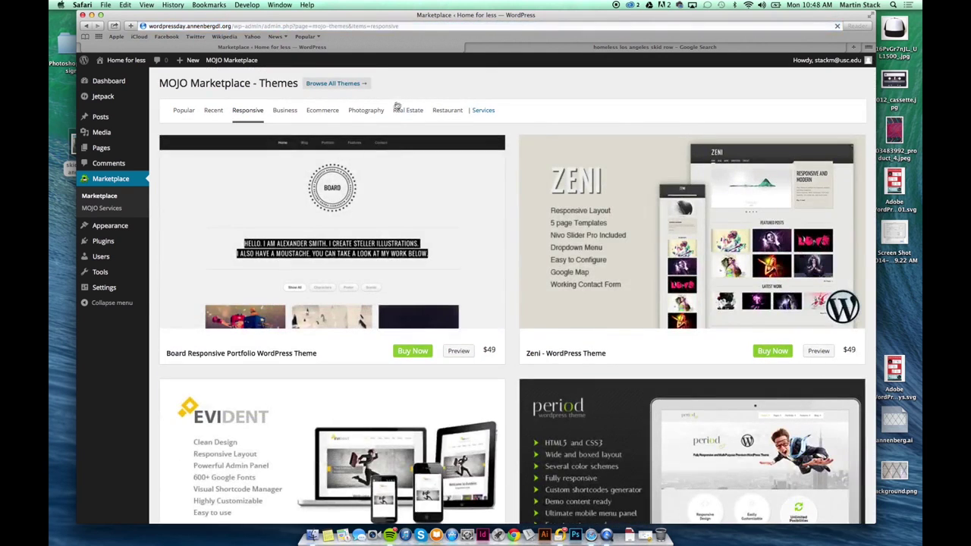
click(381, 111)
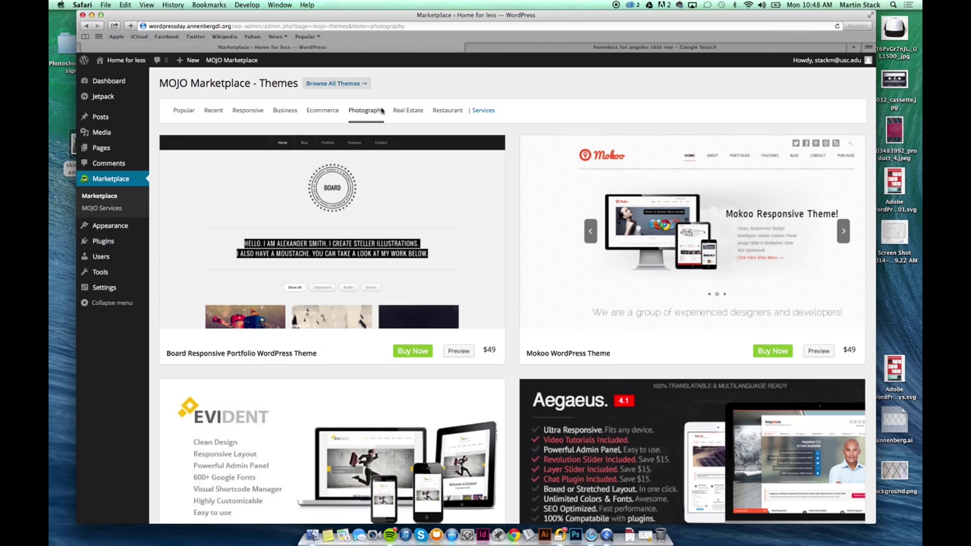
click(86, 26)
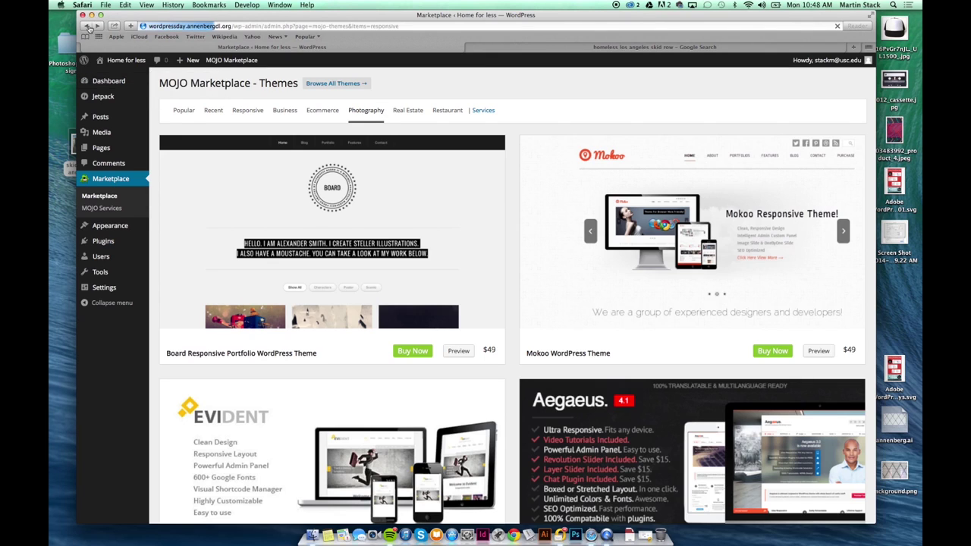
click(102, 226)
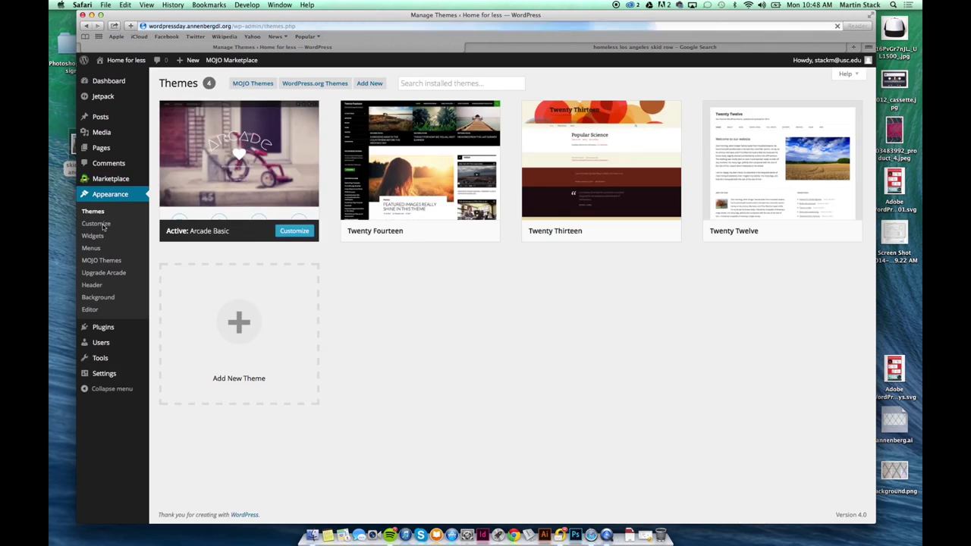
Step: Switch to the WordPress.org Themes directory and list its Popular free themes
click(313, 84)
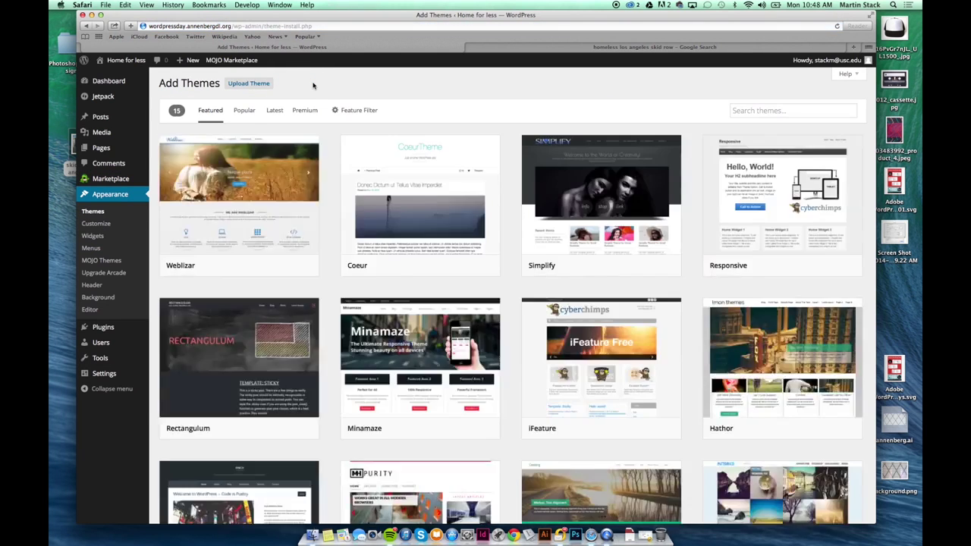
click(241, 110)
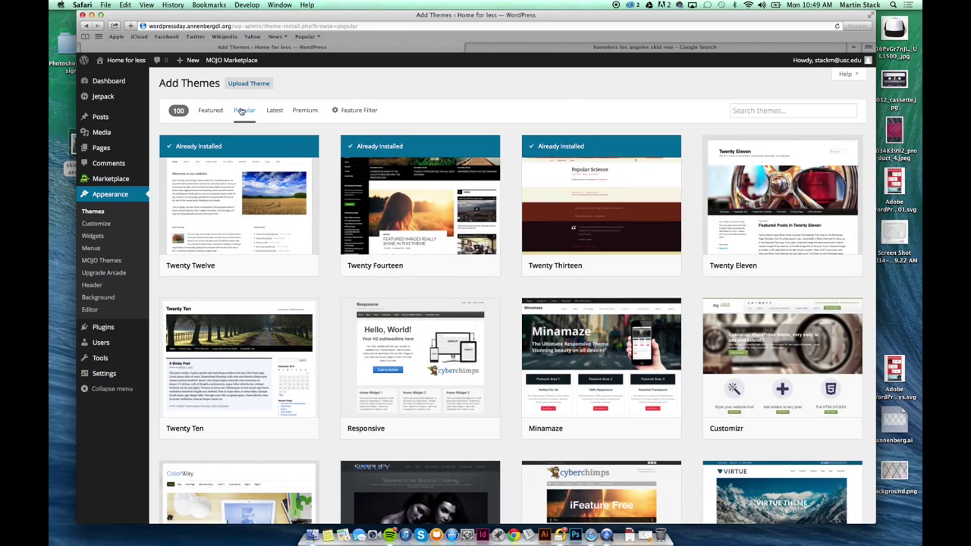